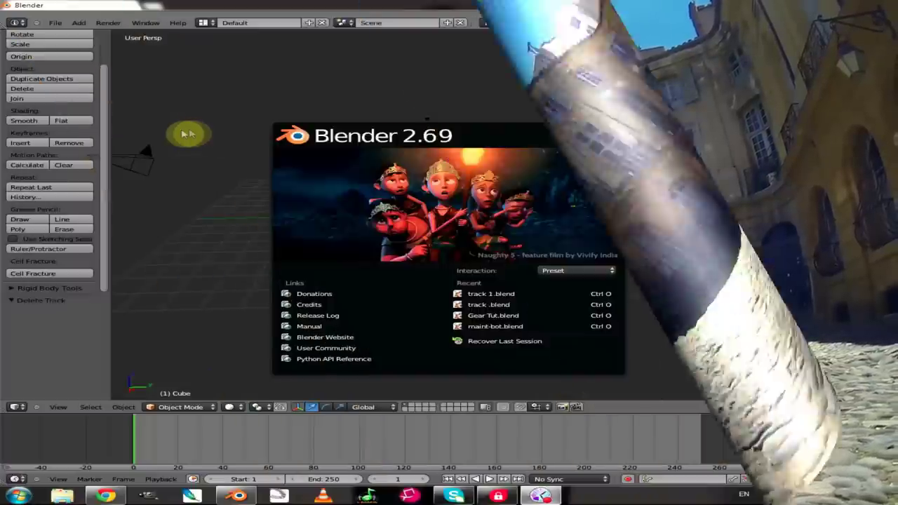
Close the splash screen and switch the screen layout to Motion Tracking
left_click(197, 133)
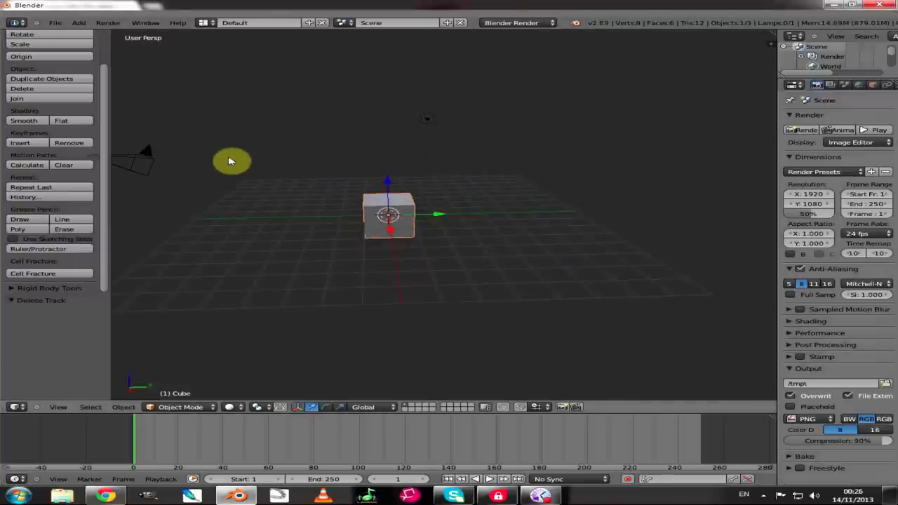
left_click(205, 26)
left_click(236, 92)
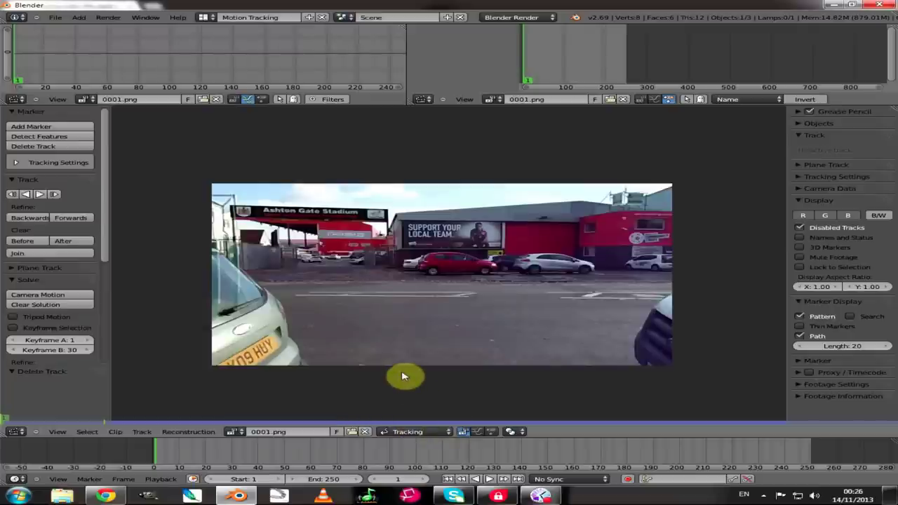
Play through the stadium footage, return to the first frame and play it again to frame 38
key("alt+a")
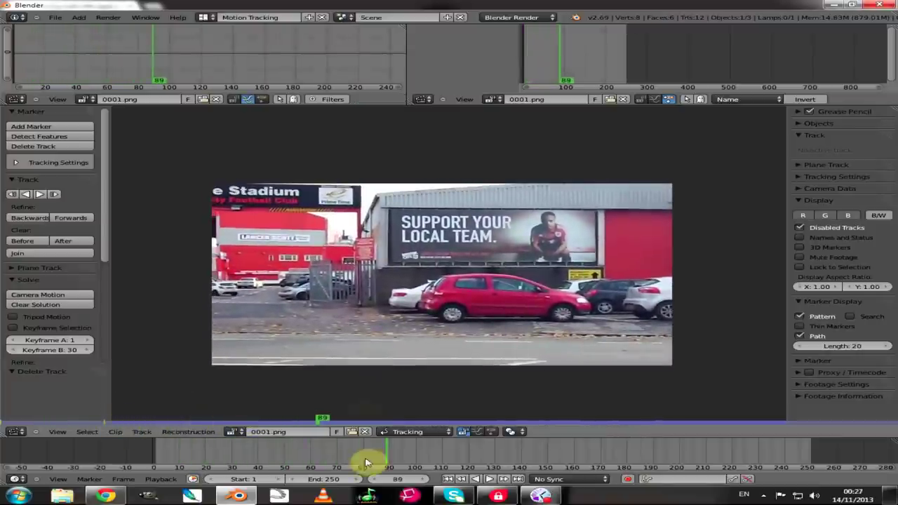
key("alt+a")
left_click(447, 479)
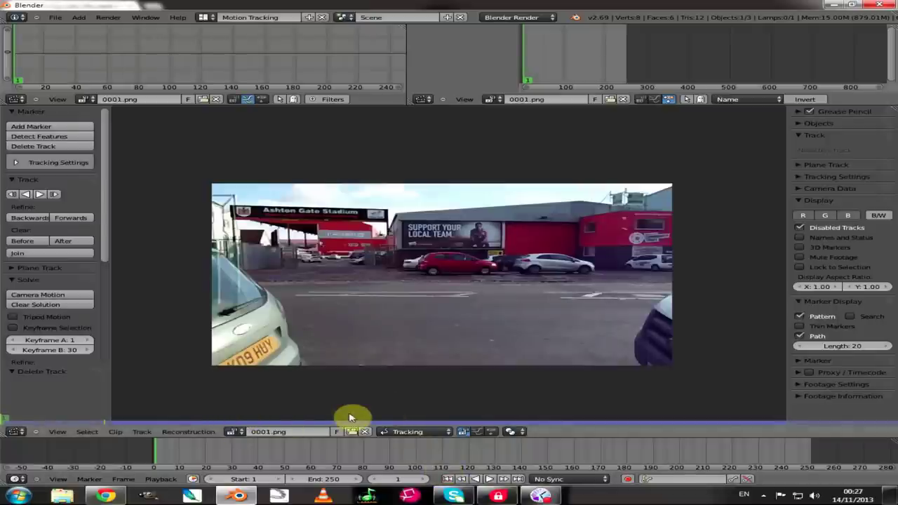
key("alt+a")
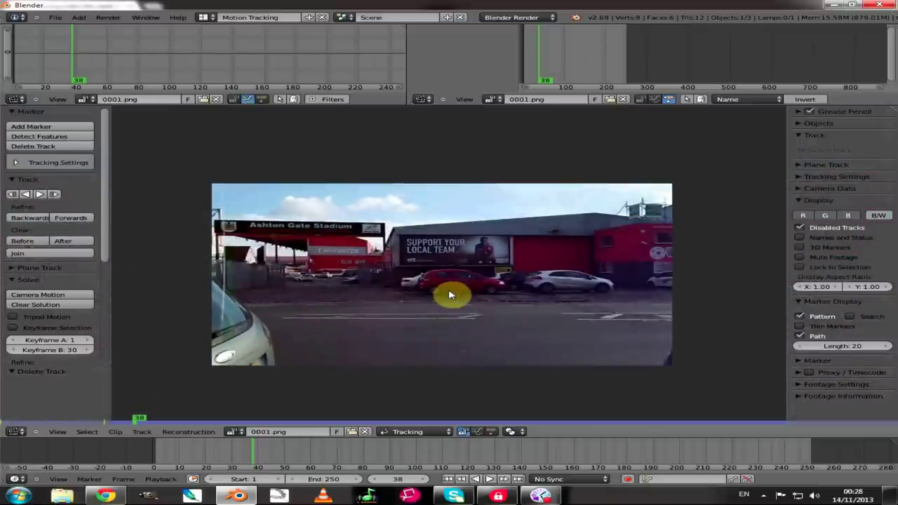
Add a tracking marker on the upper-left corner of the "SUPPORT YOUR LOCAL TEAM." billboard at frame 38
scroll(450, 295, "up", 5)
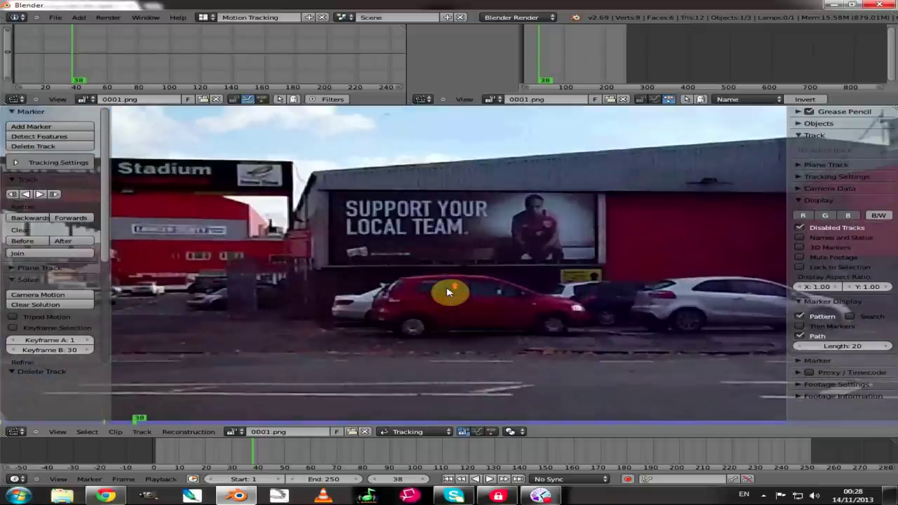
scroll(449, 292, "down", 4)
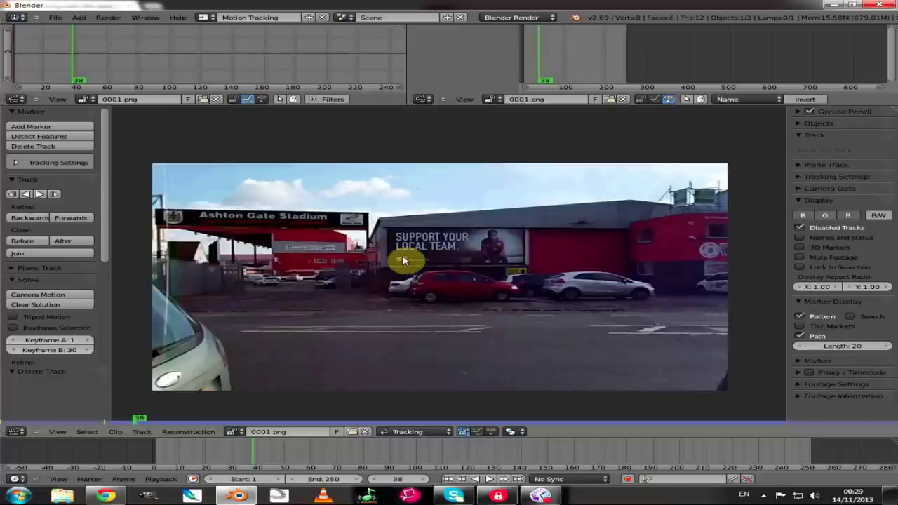
scroll(406, 259, "up", 5)
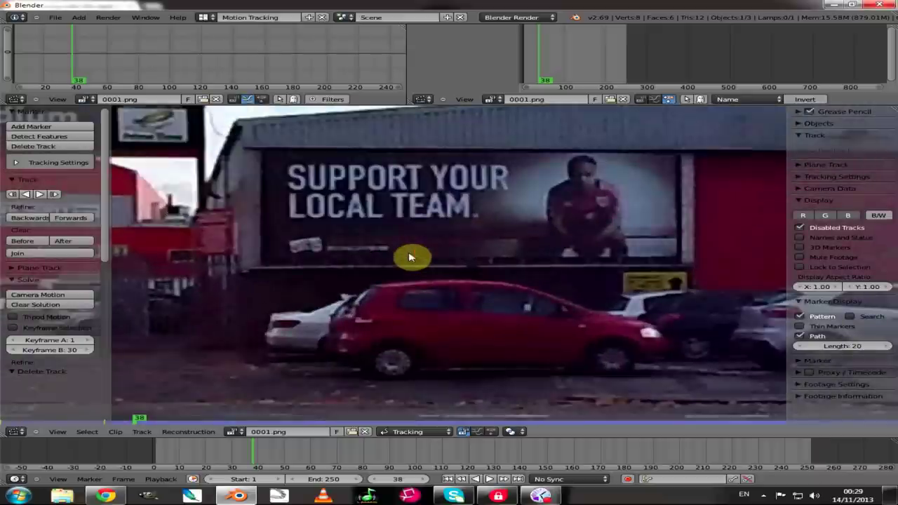
middle_click_drag(367, 280, 365, 311)
scroll(391, 304, "up", 1)
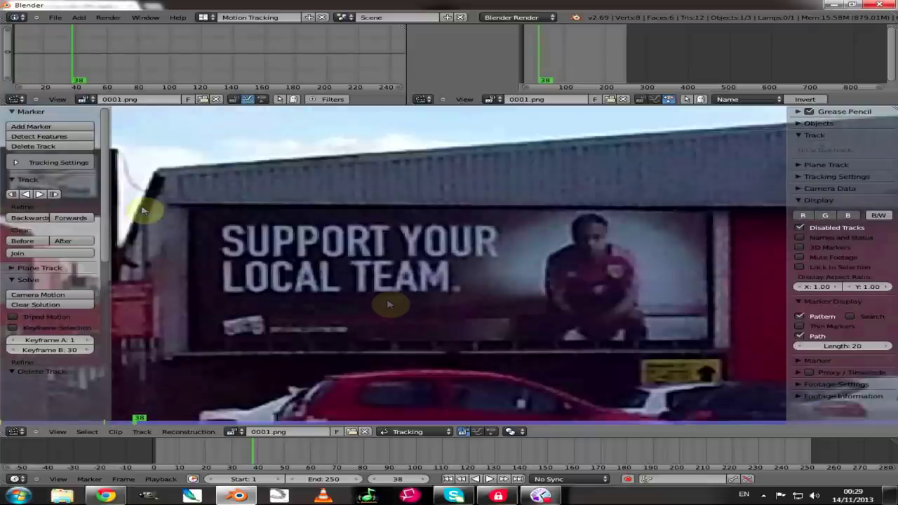
left_click(46, 128)
left_click(196, 214)
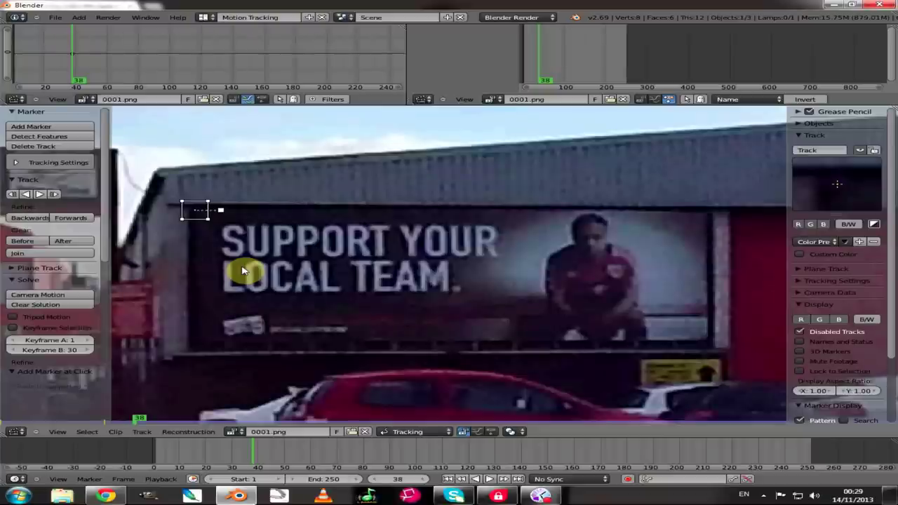
Scale the marker up by about 2.155 and move it onto the "S" of "SUPPORT"
key("s")
left_click(203, 223)
key("g")
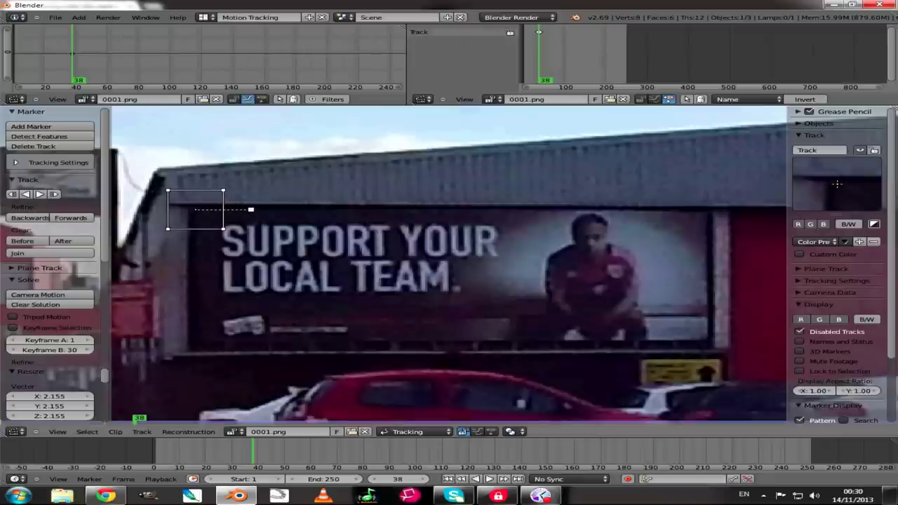
left_click_drag(196, 209, 198, 210)
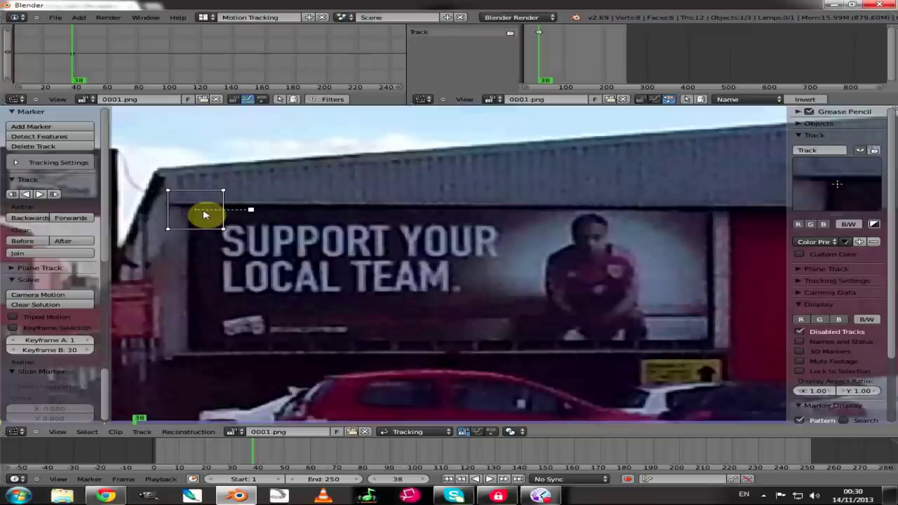
left_click_drag(204, 214, 233, 233)
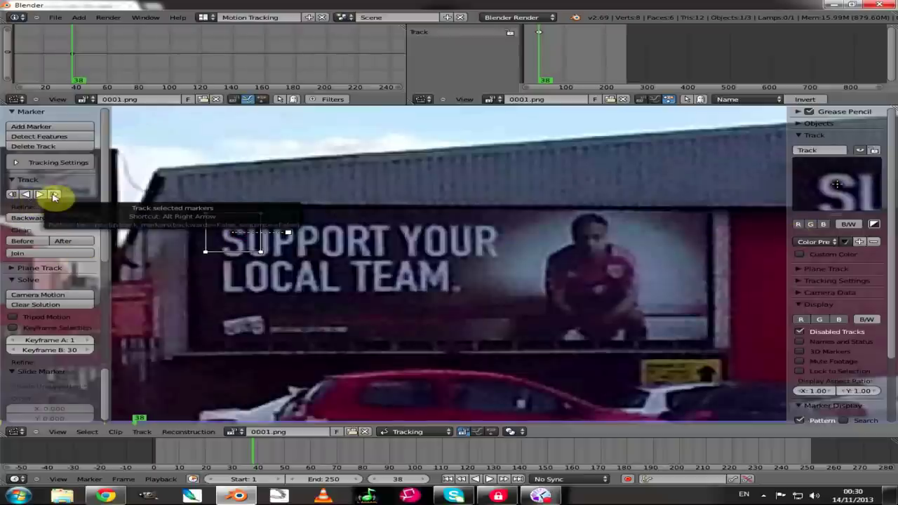
Track the marker on the "S" forward one frame at a time from frame 38 to frame 48
left_click(55, 196)
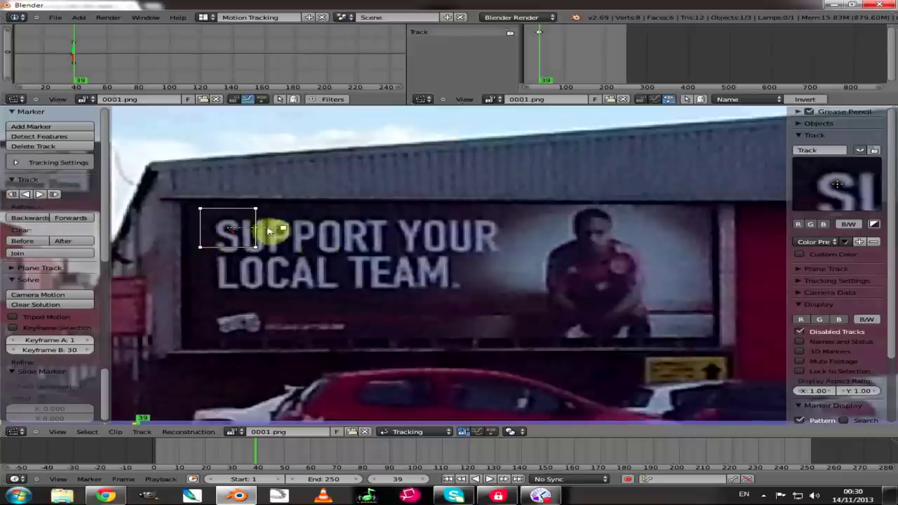
left_click(56, 195)
left_click(56, 196)
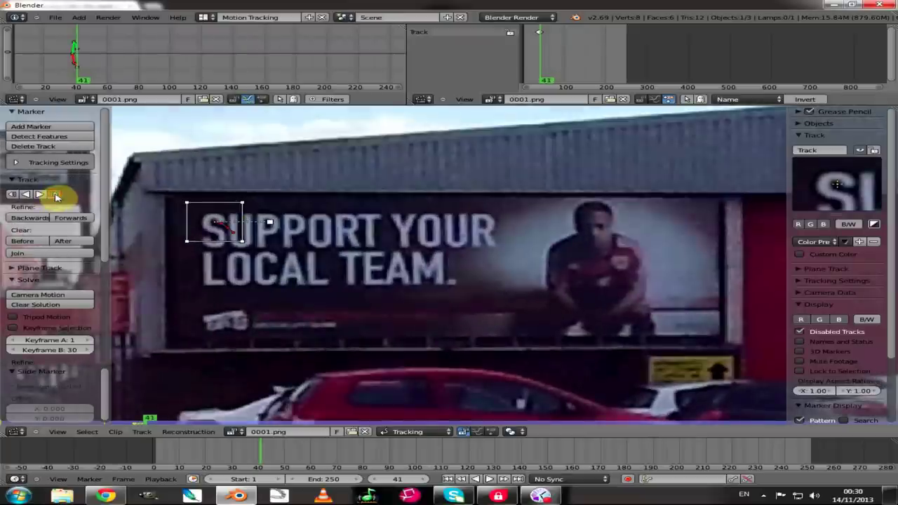
left_click(56, 197)
left_click(56, 196)
left_click(56, 196)
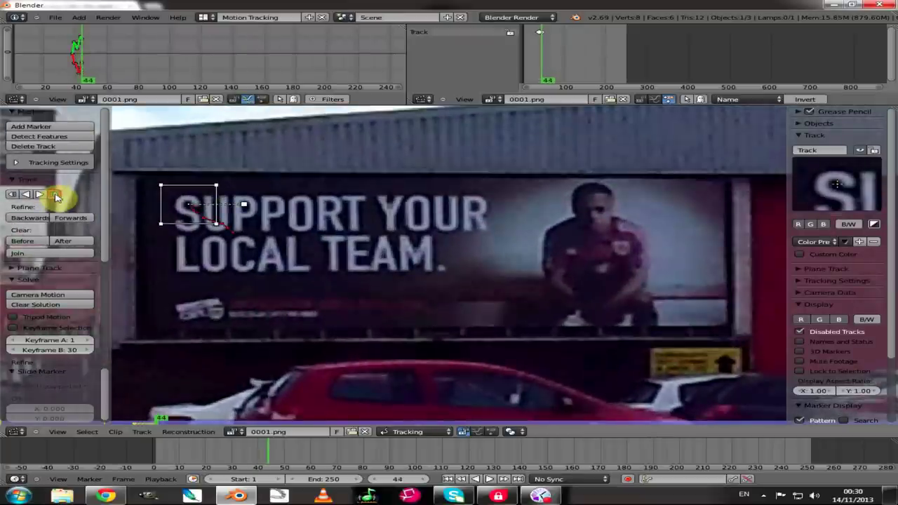
left_click(56, 197)
left_click(56, 197)
left_click(56, 196)
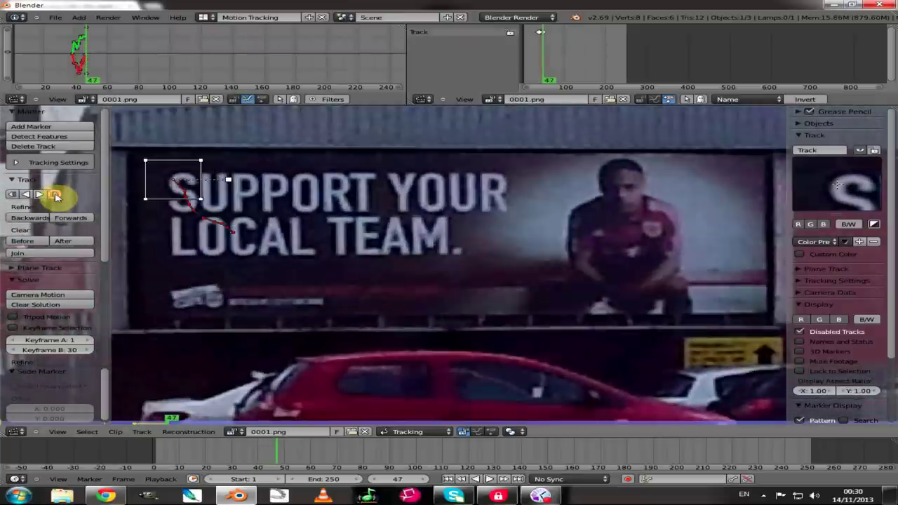
left_click(57, 196)
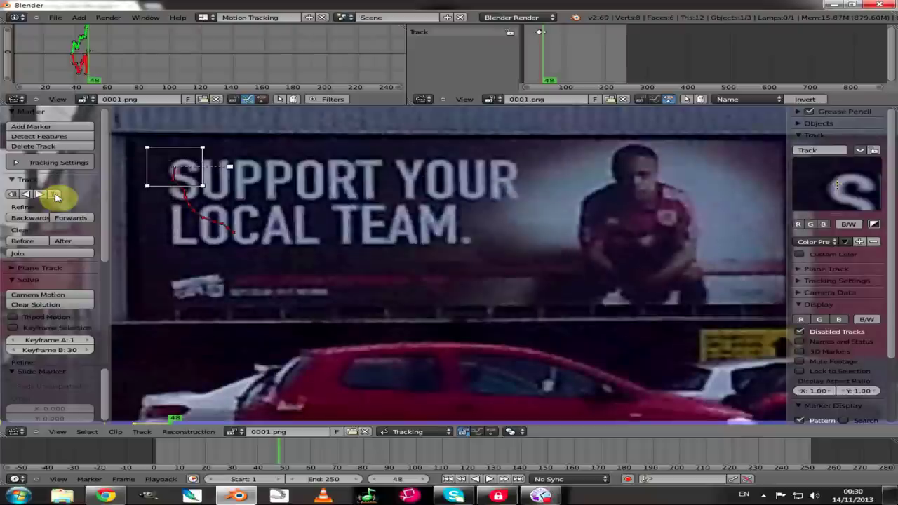
Track the marker back to frame 46 and recentre it over the "S" of "SUPPORT"
left_click(11, 196)
left_click(11, 196)
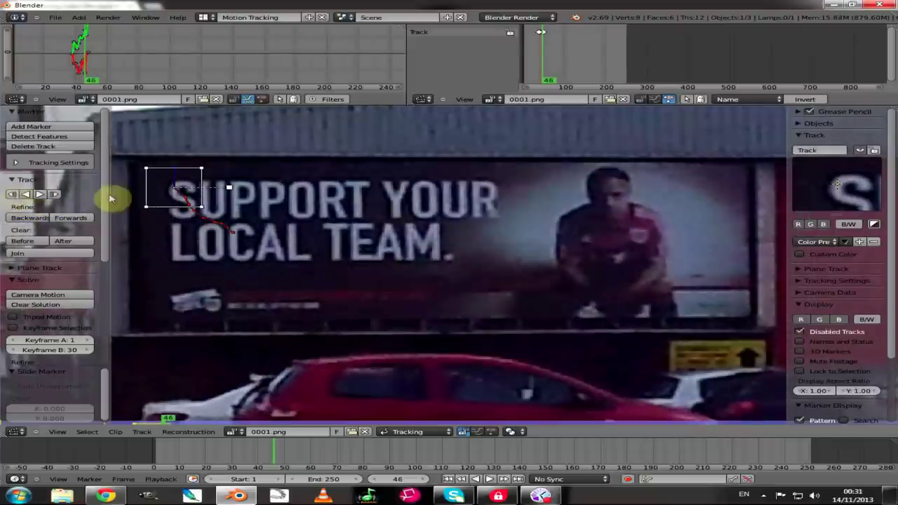
left_click_drag(174, 187, 182, 190)
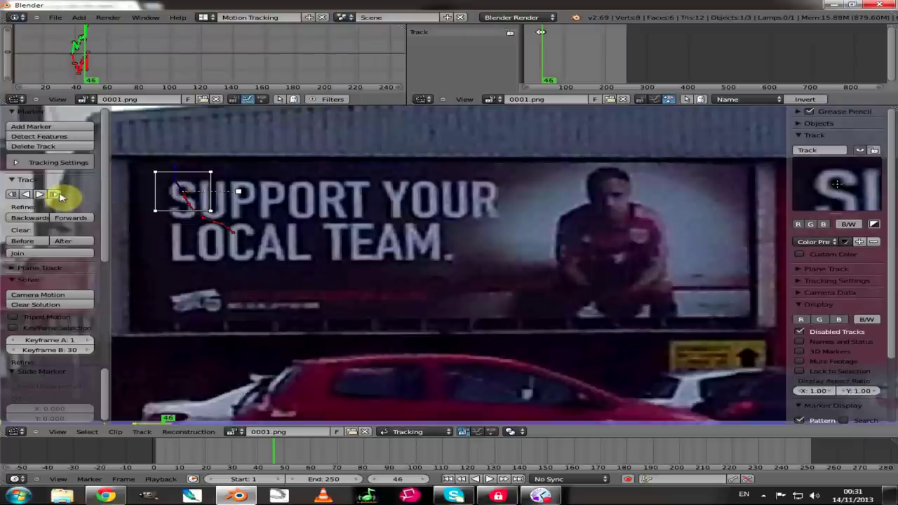
right_click_drag(181, 190, 181, 187)
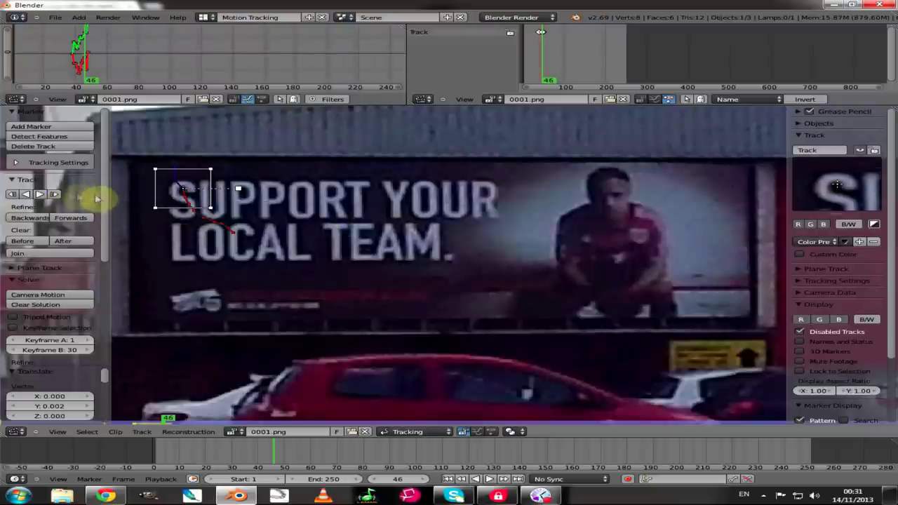
Track the repositioned marker forward frame by frame to frame 51 and toggle its enabled state
left_click(56, 195)
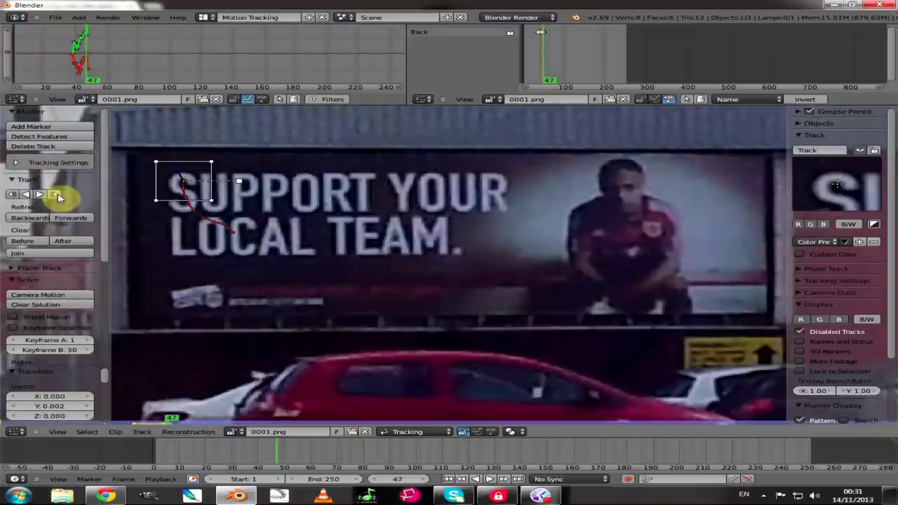
left_click(56, 195)
left_click(56, 195)
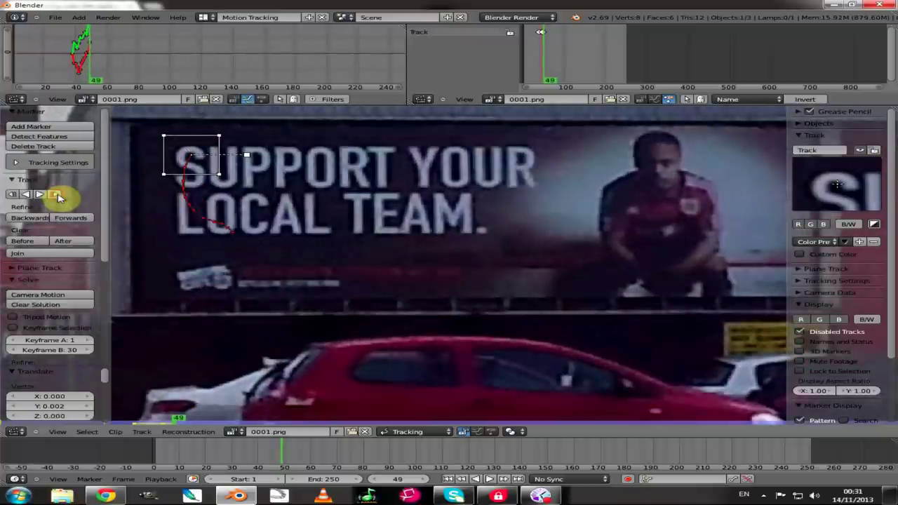
left_click(56, 195)
left_click(56, 195)
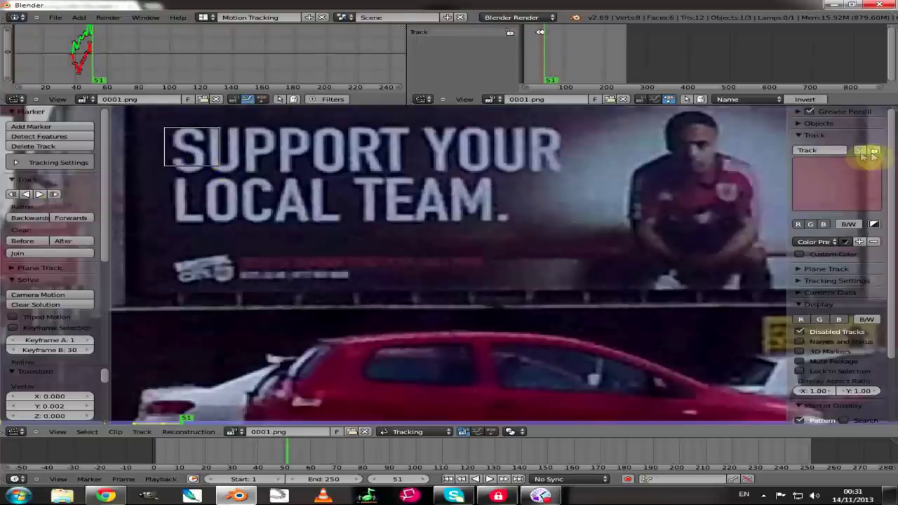
left_click(858, 152)
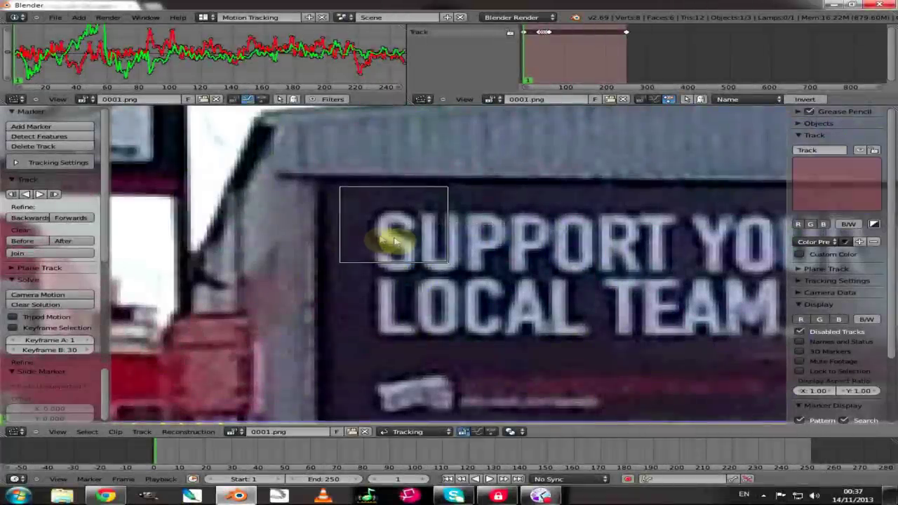
Play the tracked footage, stop at frame 150 and add a second marker on the full stop after "TEAM"
key("alt+a")
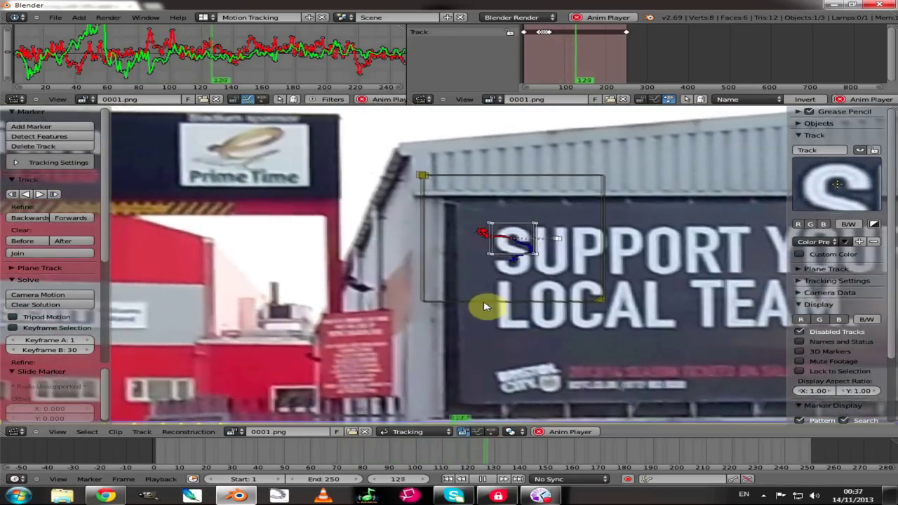
key("alt+a")
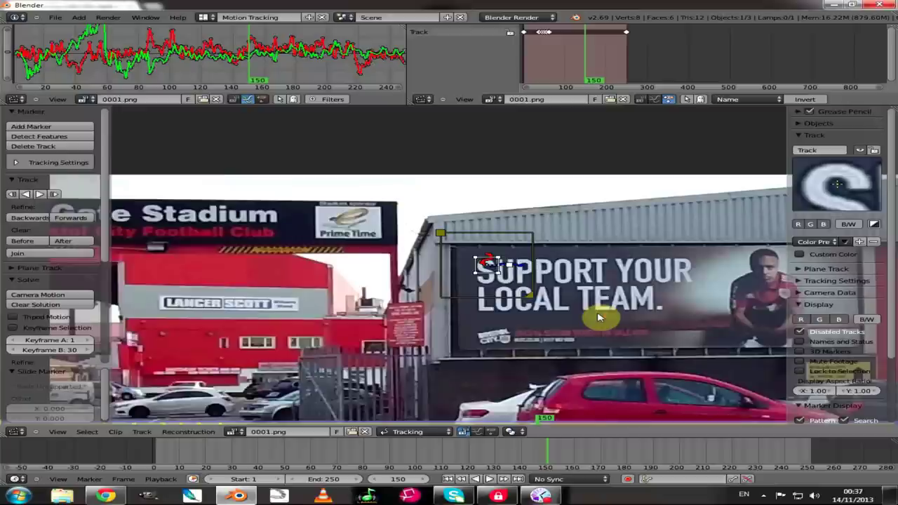
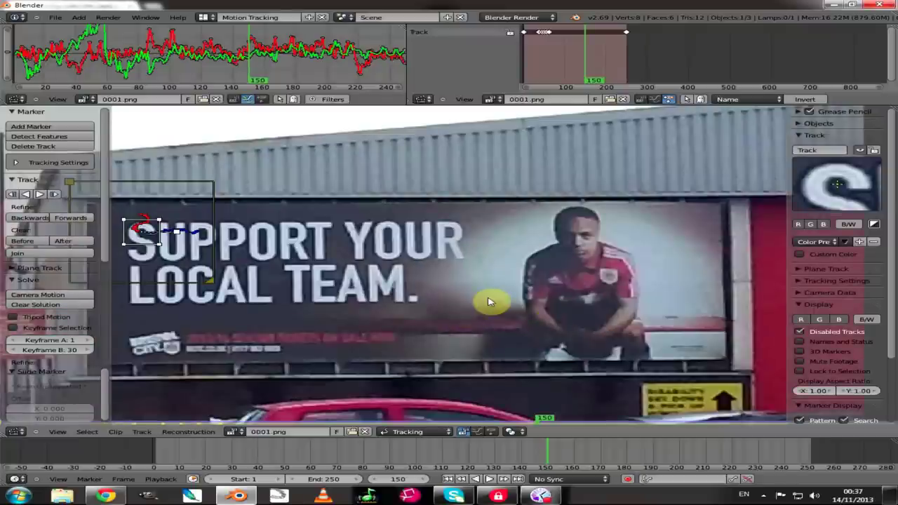
left_click(413, 300, "ctrl")
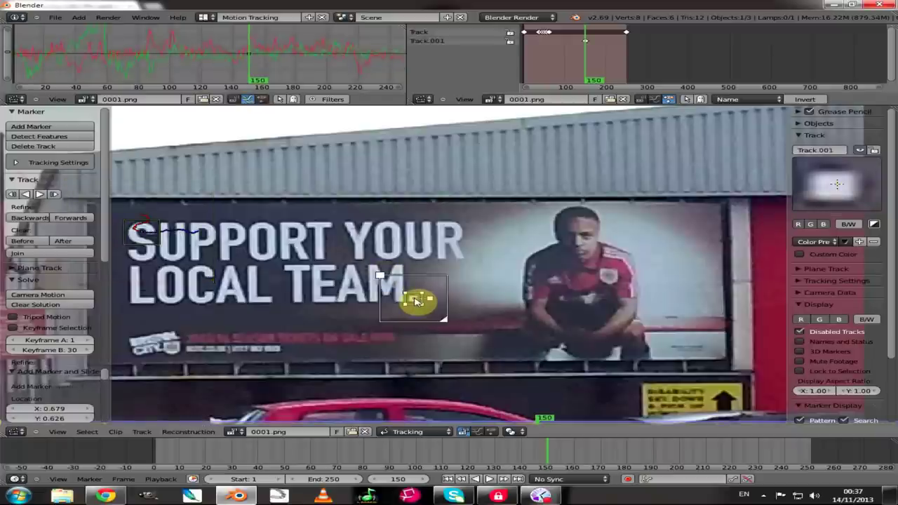
Add a third marker on the club logo at the billboard's lower-left corner and scale it up by about 1.551
left_click(141, 353, "ctrl")
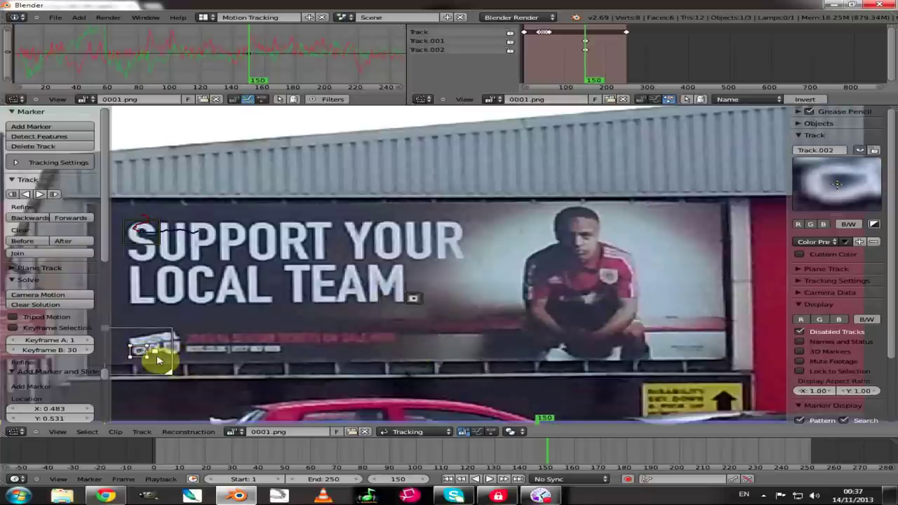
key("s")
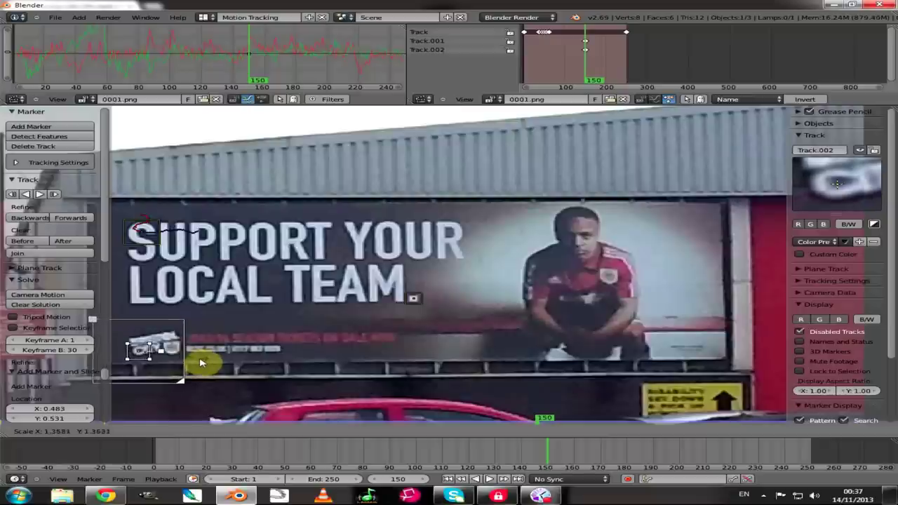
left_click(208, 364)
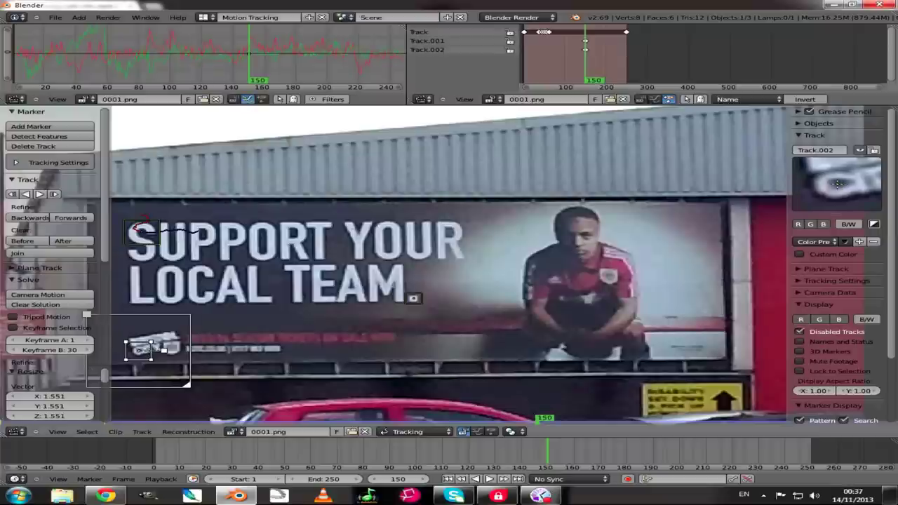
Select the marker on the full stop after "TEAM" and scale it up by about 1.41
left_click(517, 327)
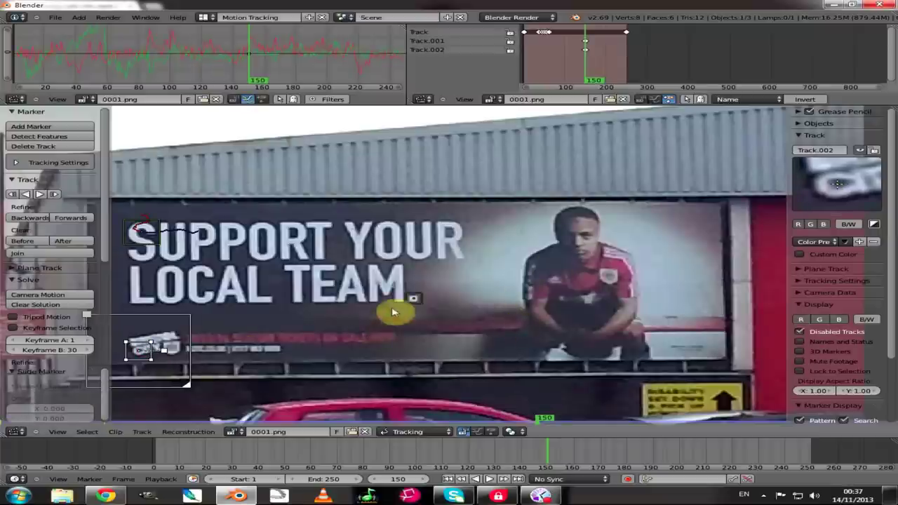
left_click(414, 299)
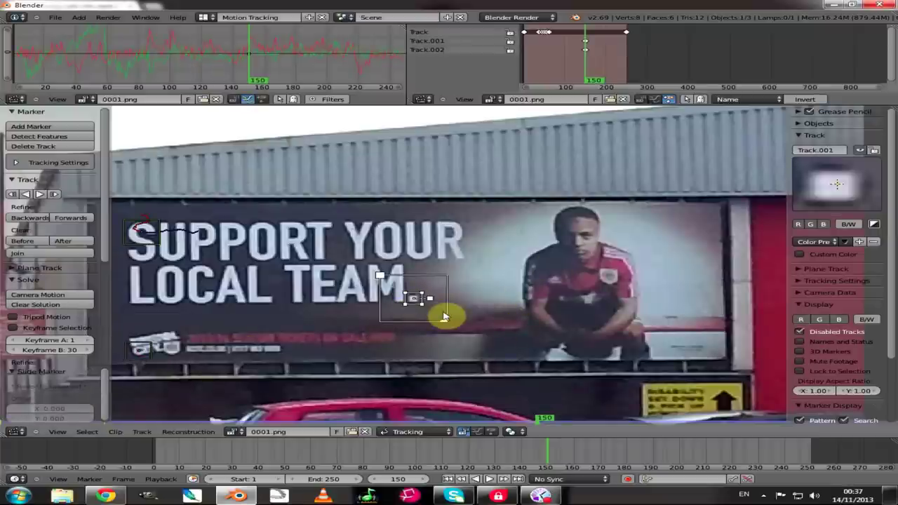
key("s")
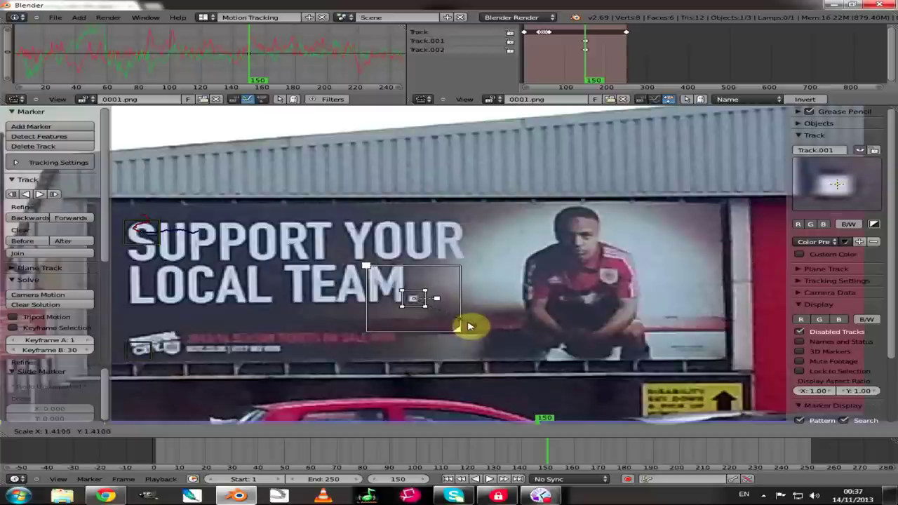
left_click(469, 325)
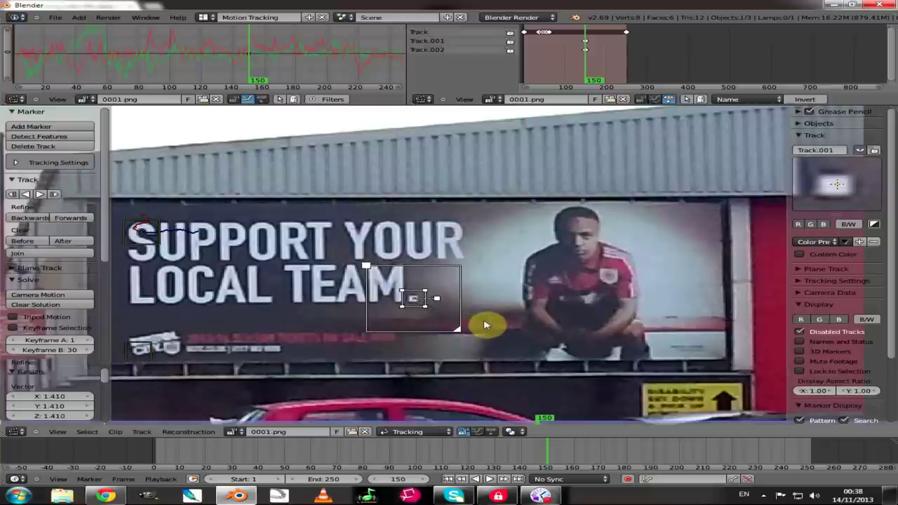
Add a marker on the player's eye, scale it up by about 1.465 and nudge it into place
left_click(590, 241, "ctrl")
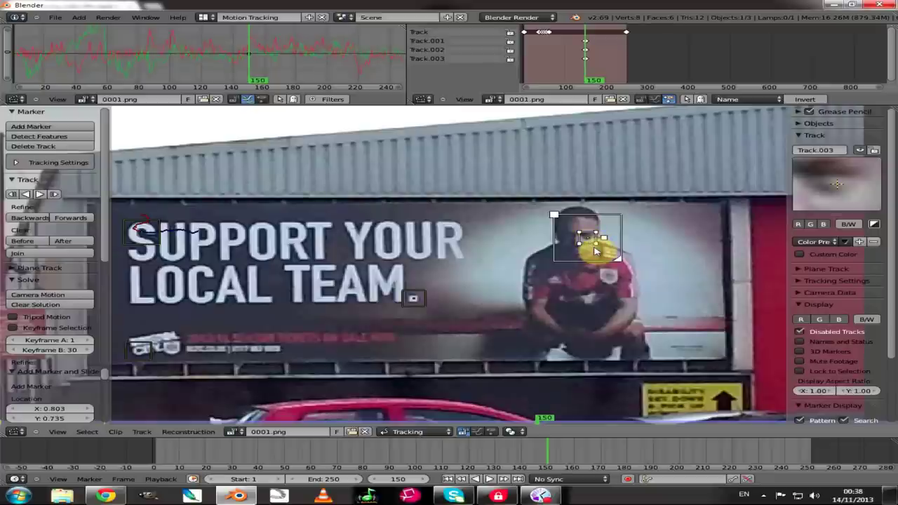
key("s")
key("s")
left_click(591, 247)
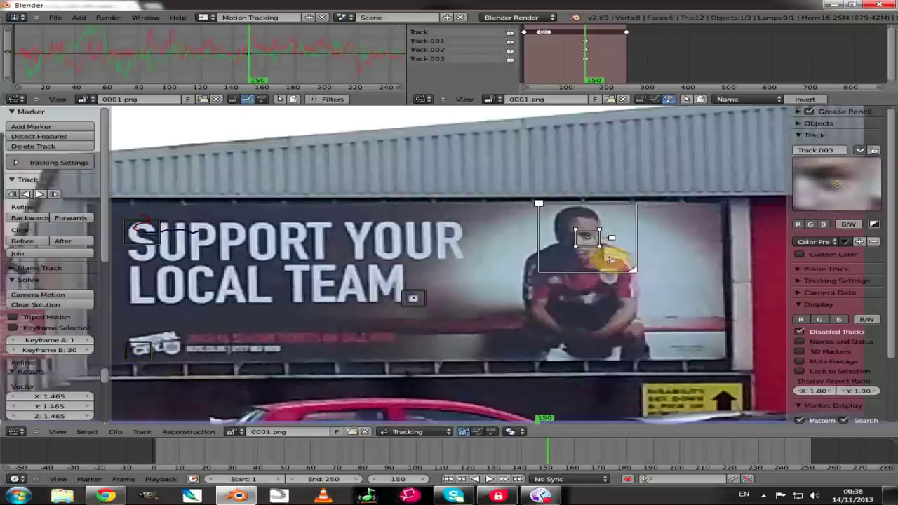
key("g")
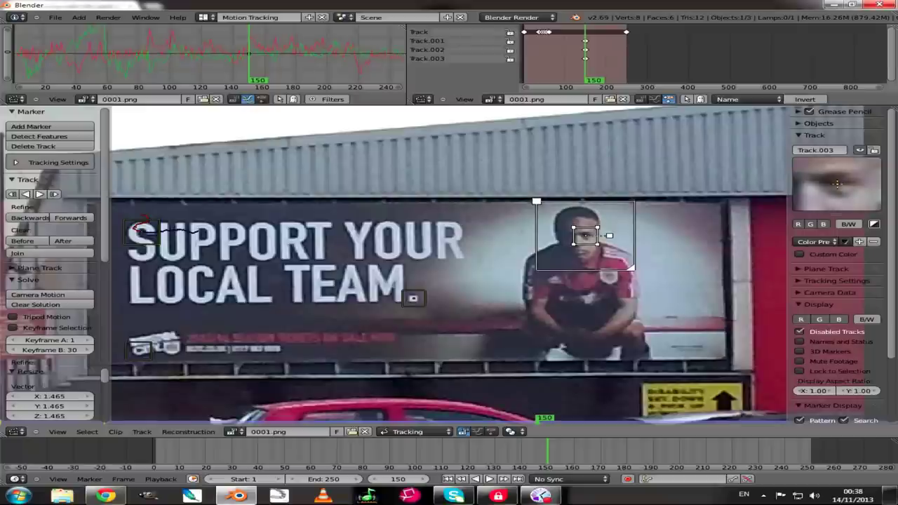
left_click(584, 238)
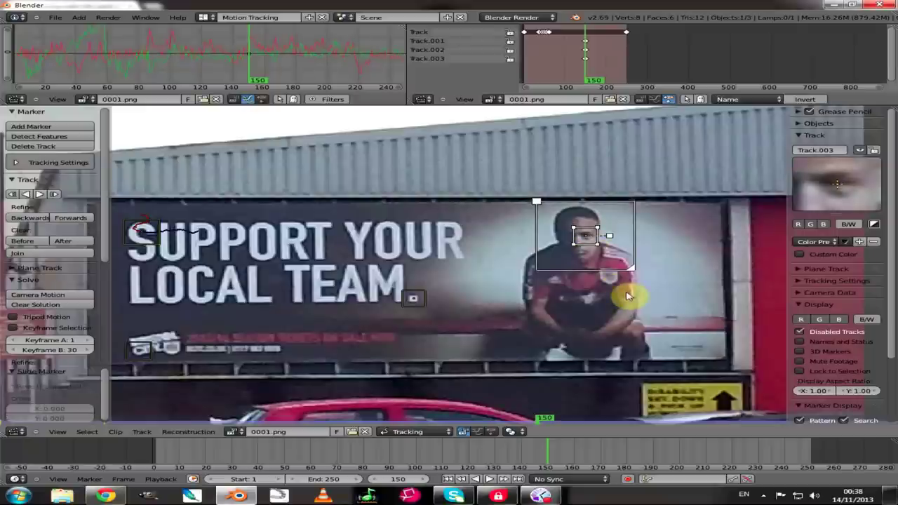
Add two markers on the billboard's top edge, one near the right corner scaled up by about 1.387 and one above the player's head
left_click(684, 204, "ctrl")
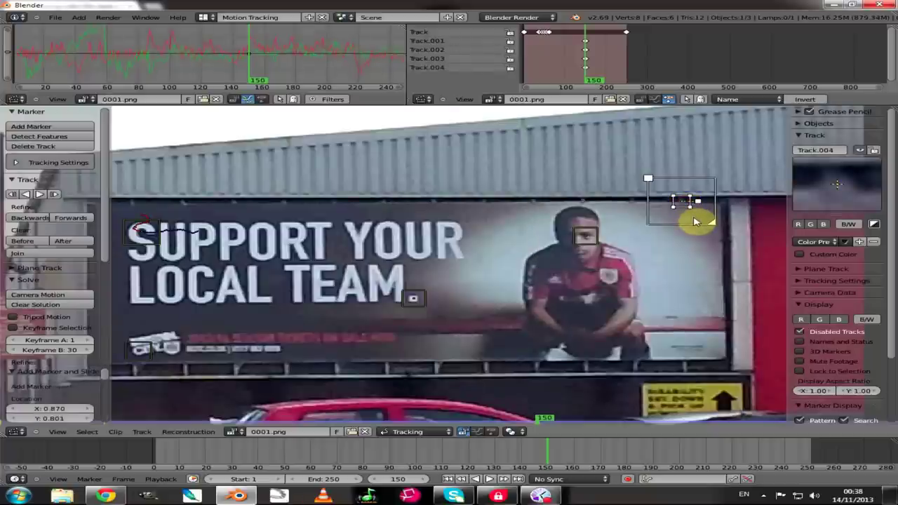
key("s")
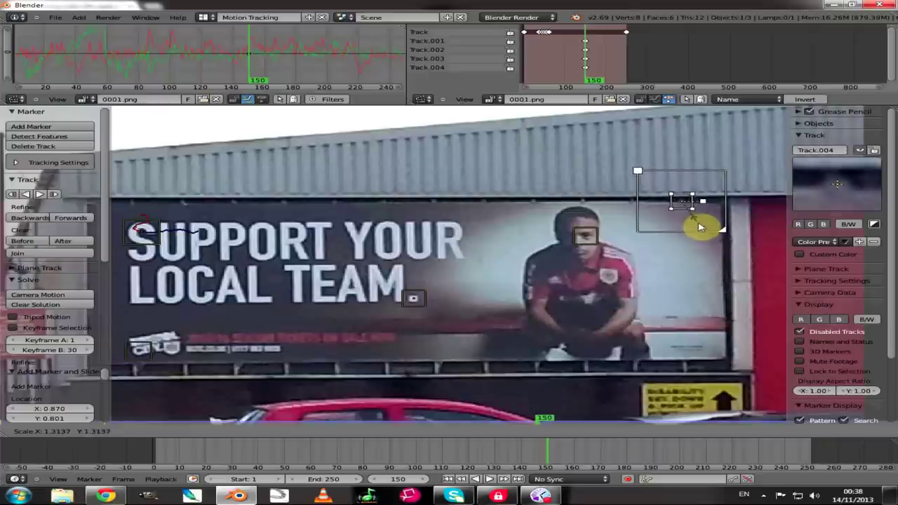
left_click(700, 226)
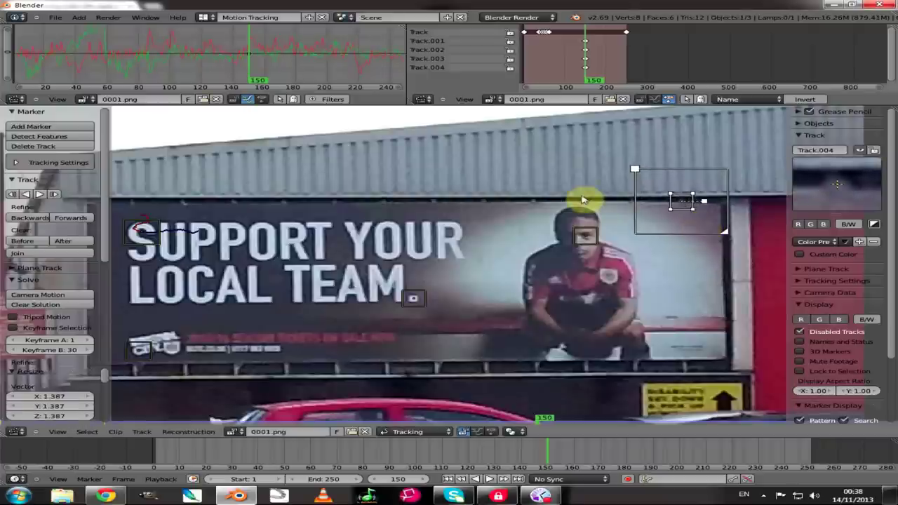
key("s")
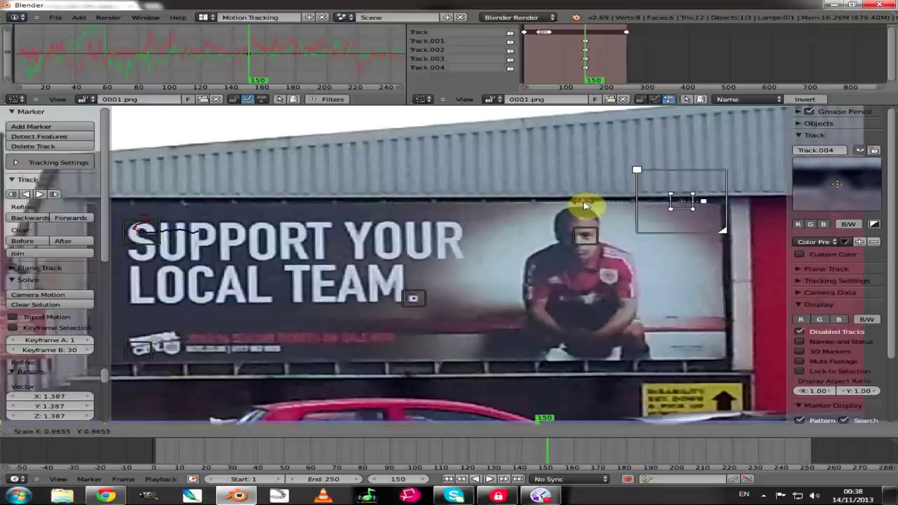
left_click(585, 204)
left_click(584, 204, "ctrl")
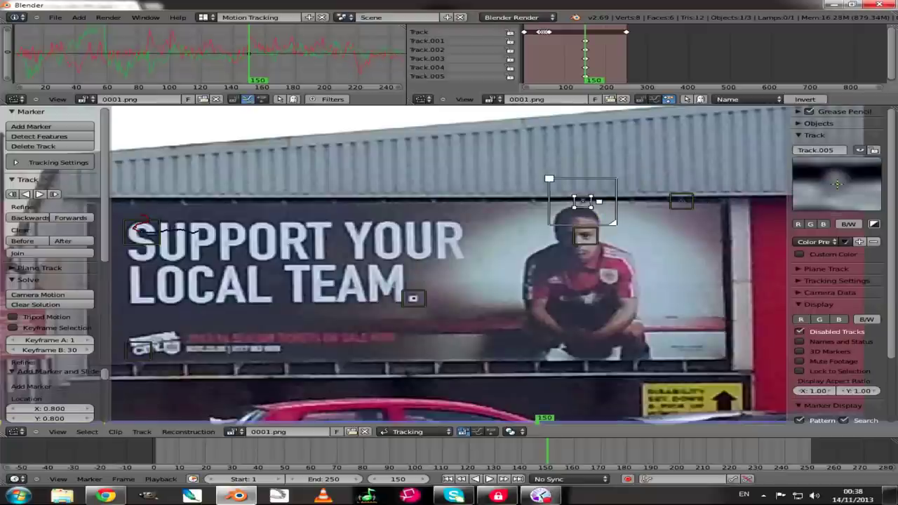
left_click_drag(583, 202, 582, 200)
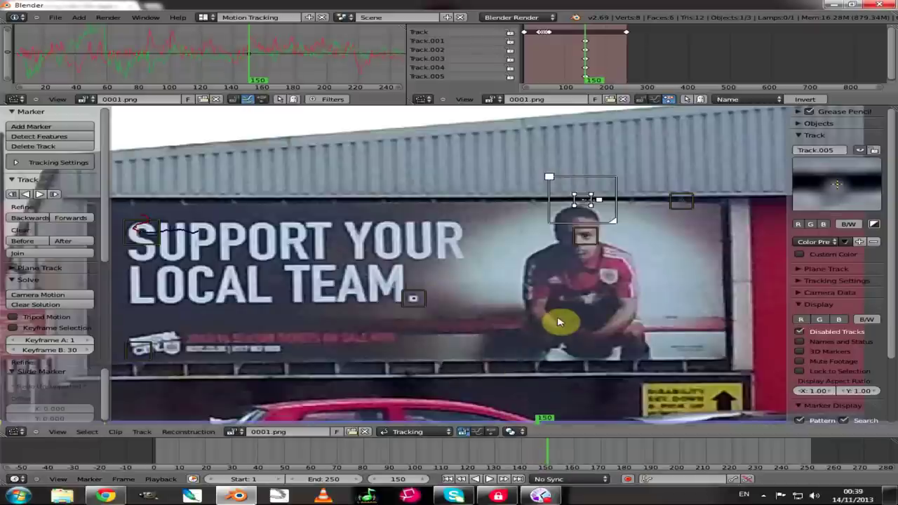
Add a marker on the red stripe to the right of the player and scale it up by about 1.289
left_click(675, 321, "ctrl")
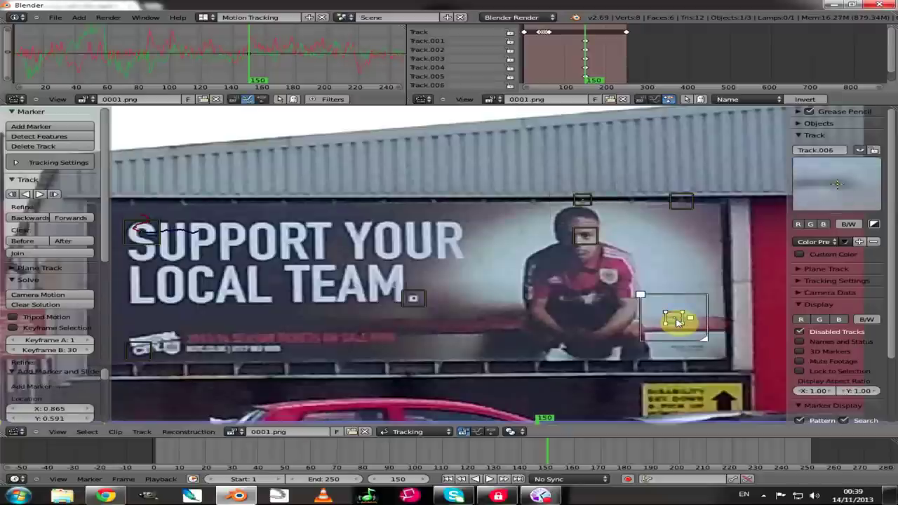
key("alt+s")
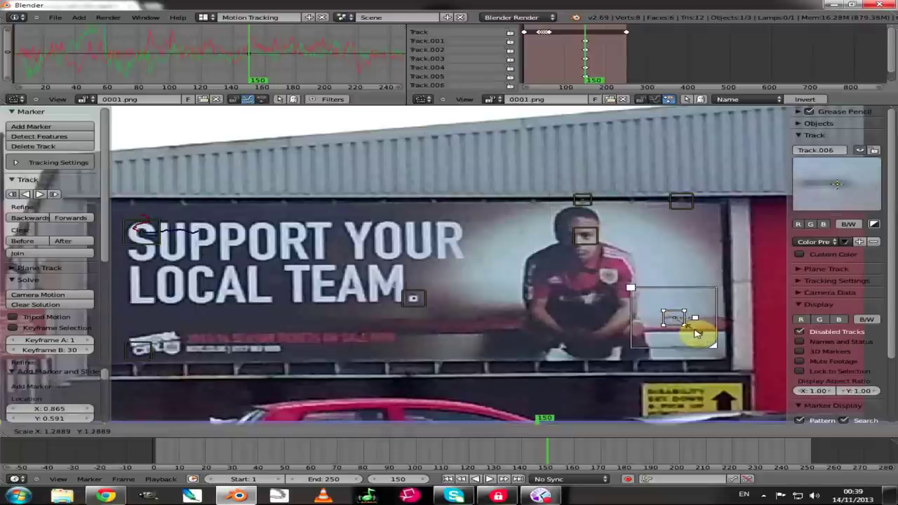
left_click(696, 334)
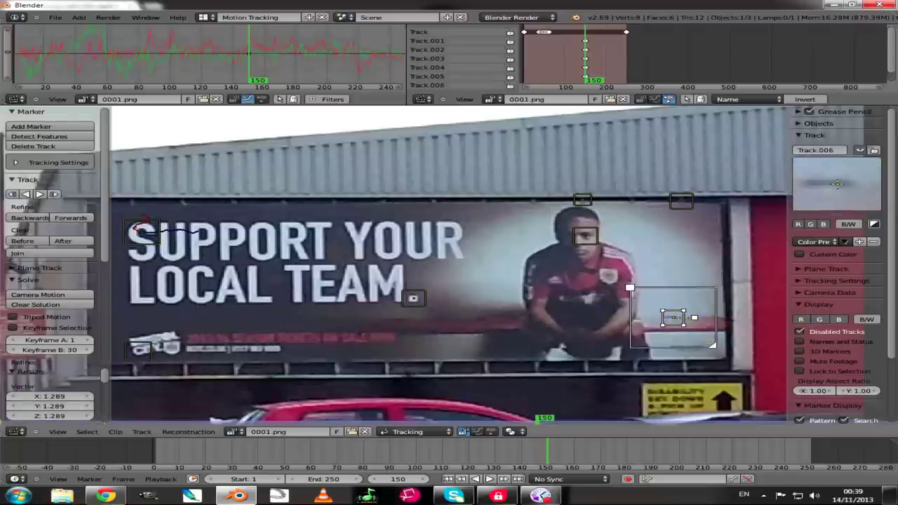
left_click(675, 321)
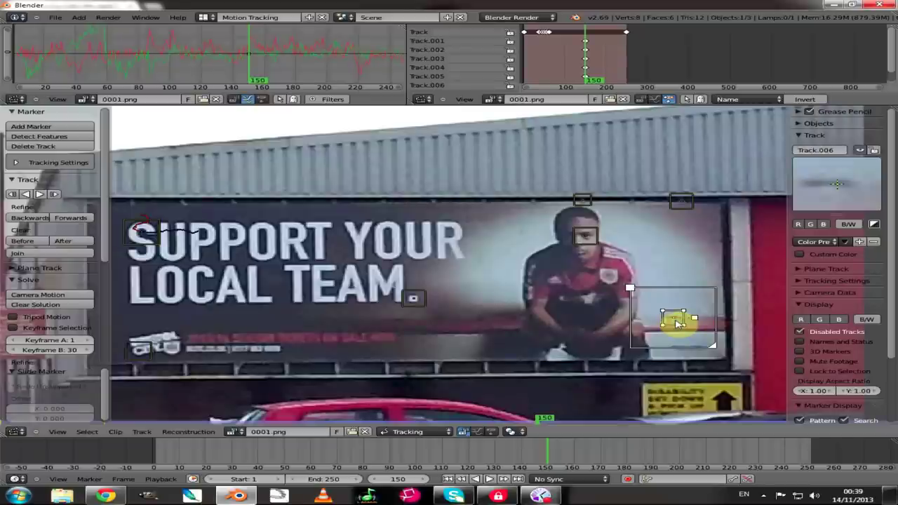
Add a marker on the edge of the player's arm on the side facing the slogan and scale it up
left_click(530, 302, "ctrl")
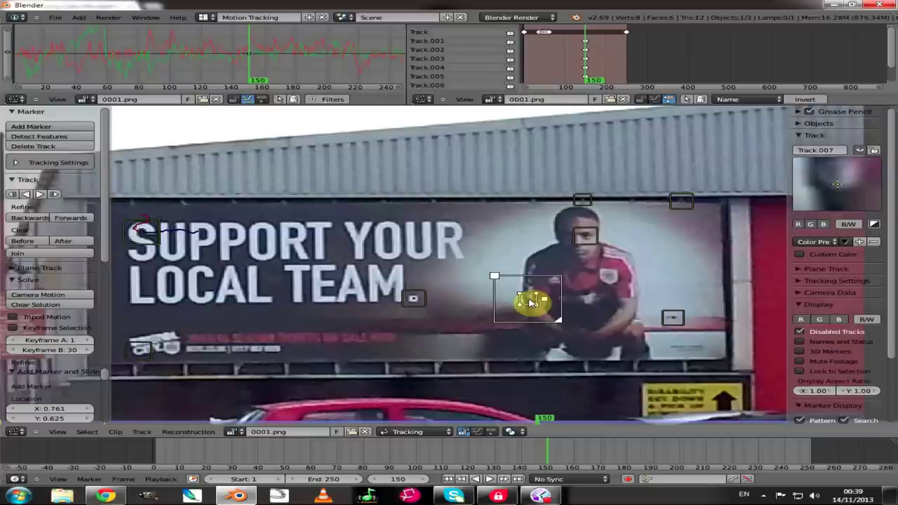
key("s")
key("s")
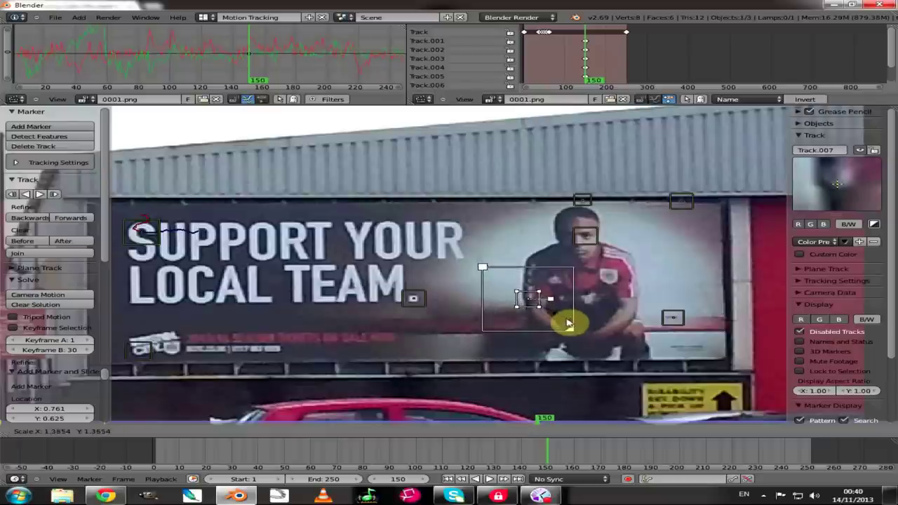
left_click(565, 321)
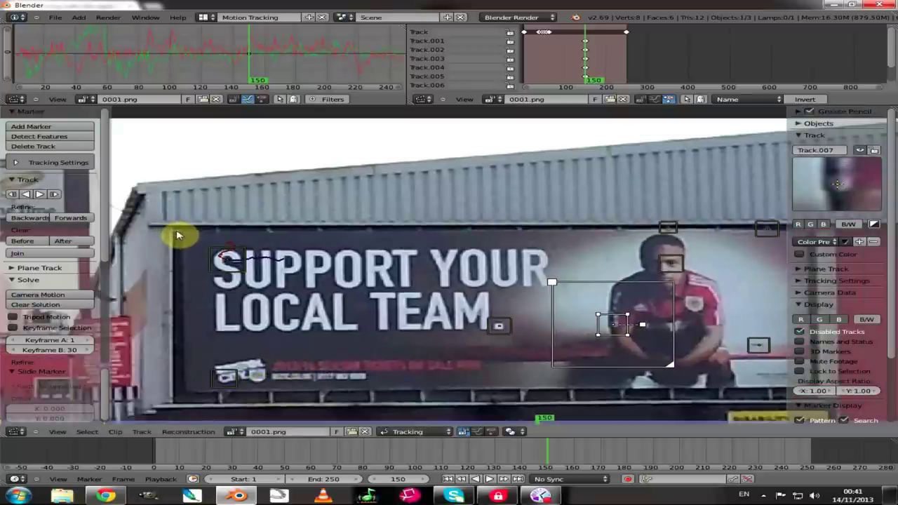
Add markers at the billboard's upper-left corner, on the "A" of "LOCAL" and on the lower frame below "TEAM"
left_click(176, 232, "ctrl")
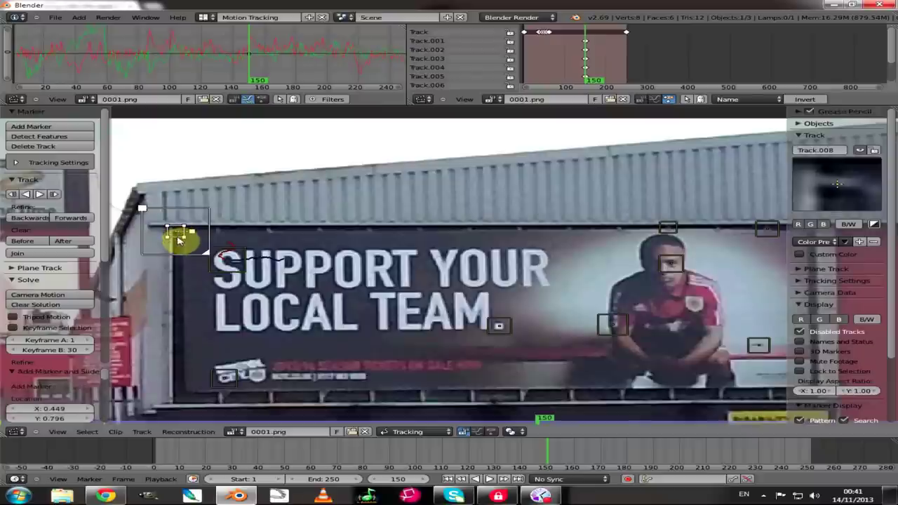
left_click(316, 317, "ctrl")
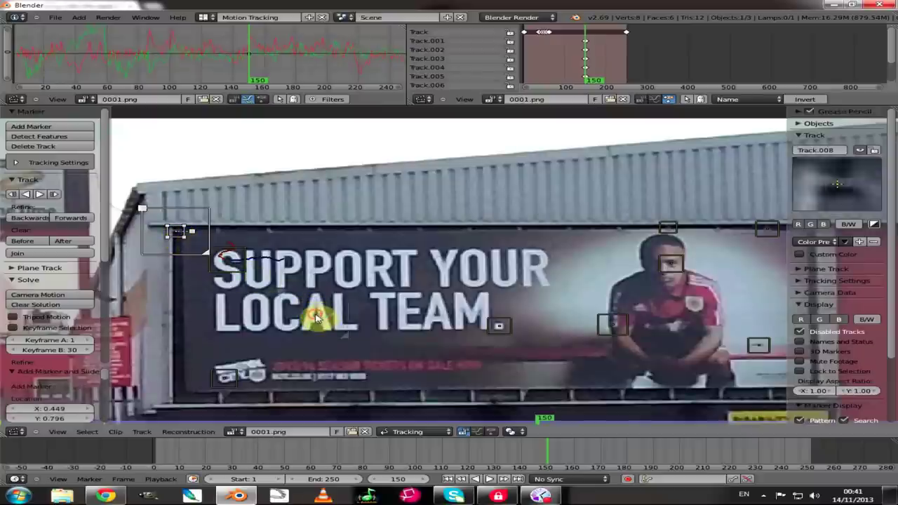
left_click_drag(316, 317, 314, 313)
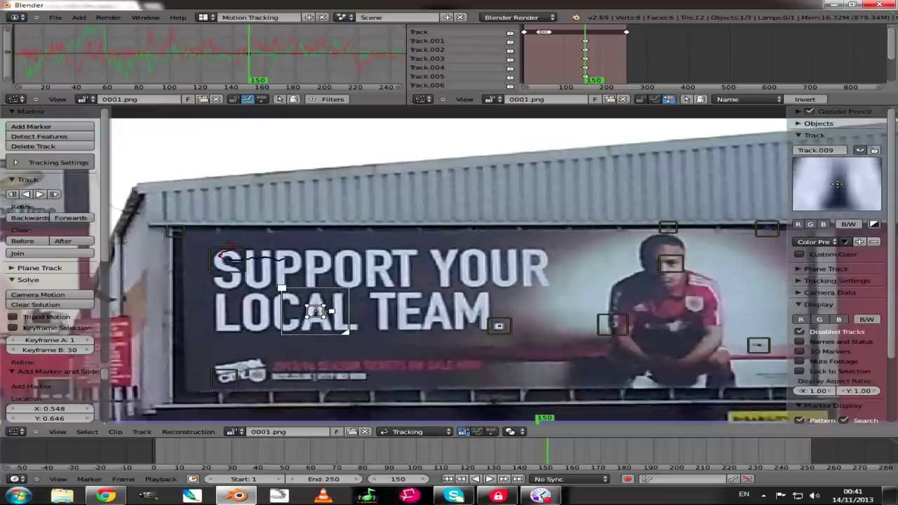
left_click_drag(314, 312, 319, 315)
left_click(318, 315)
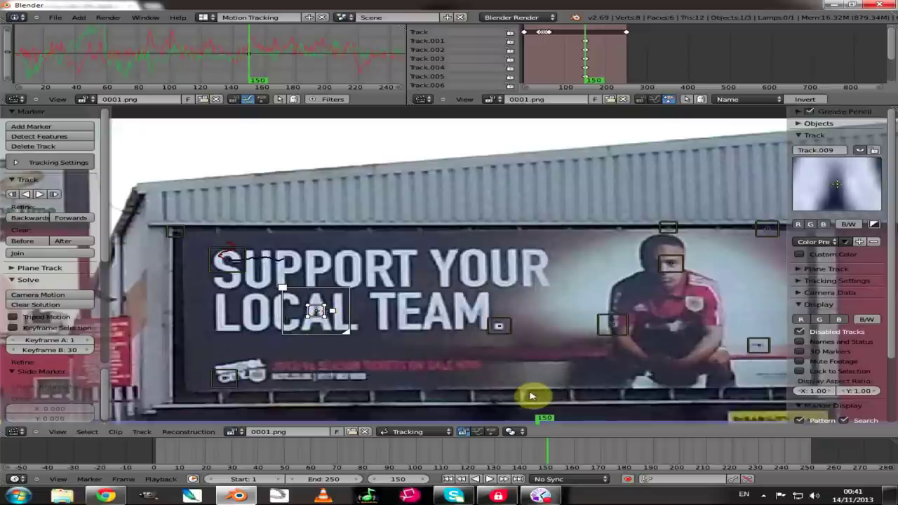
left_click(471, 392, "ctrl")
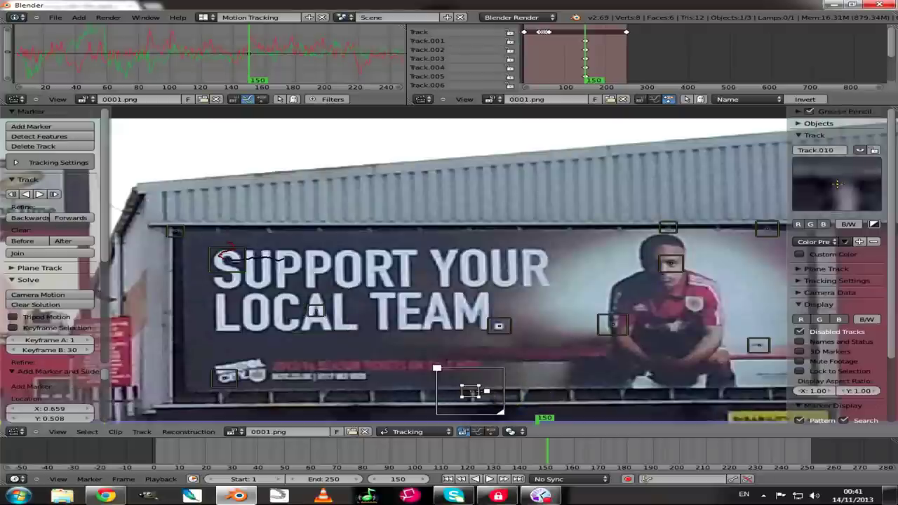
left_click(229, 265)
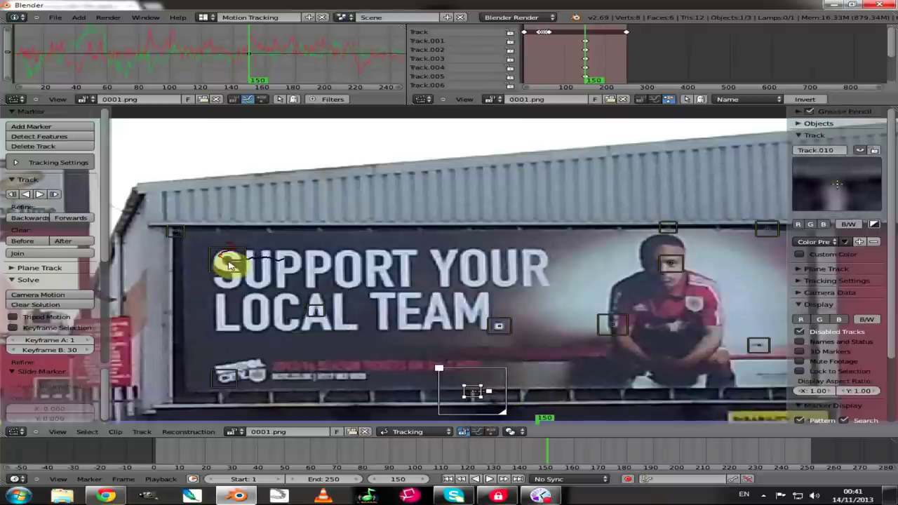
Create a plane track from the selected billboard markers at frame 1
scroll(550, 323, "down", 2)
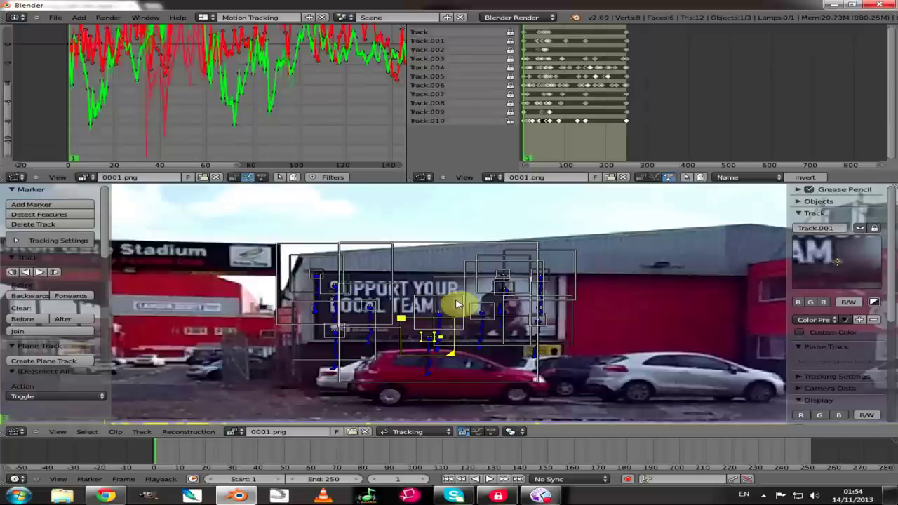
left_click(70, 362)
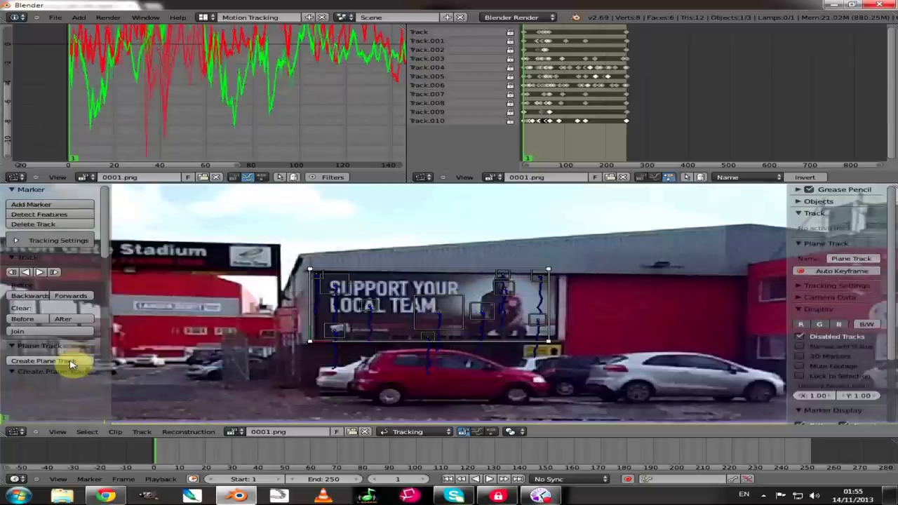
Fit the plane track's two lower corners to the lower-left and lower-right corners of the billboard image
scroll(451, 317, "up", 2)
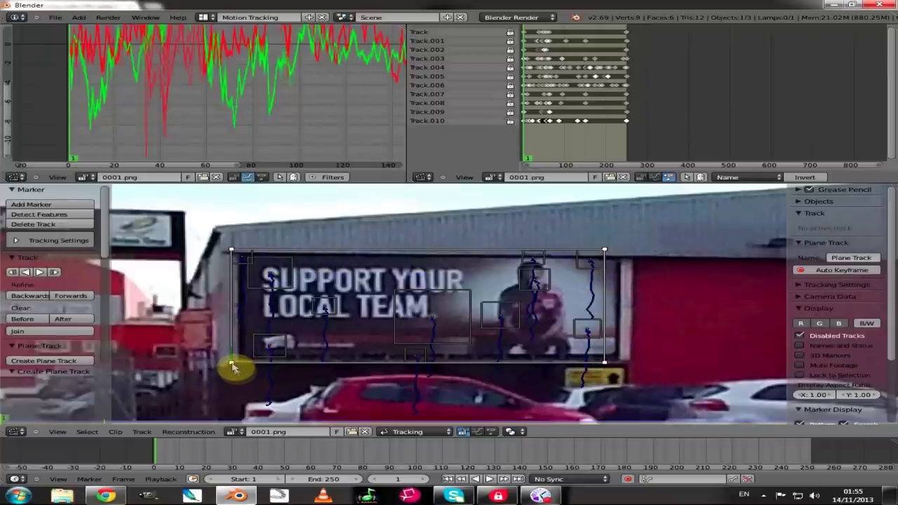
scroll(235, 367, "up", 2)
middle_click_drag(227, 374, 500, 315)
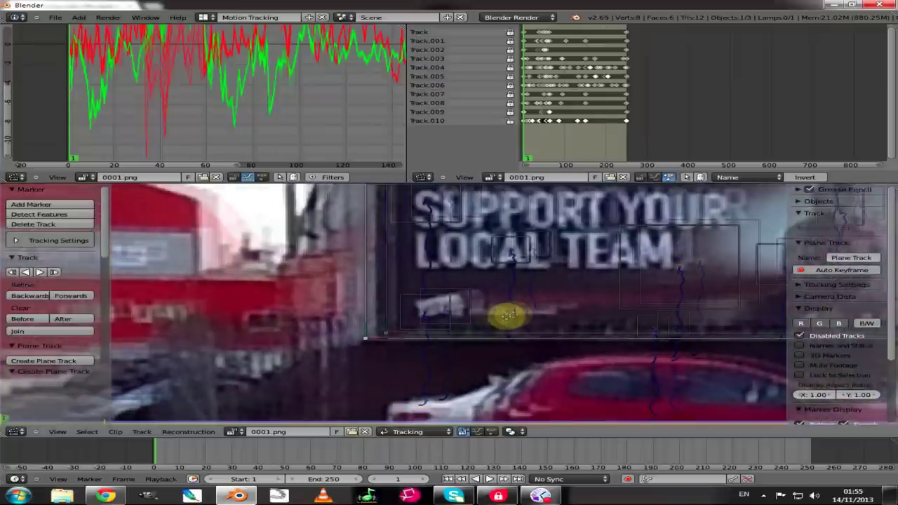
scroll(449, 339, "up", 1)
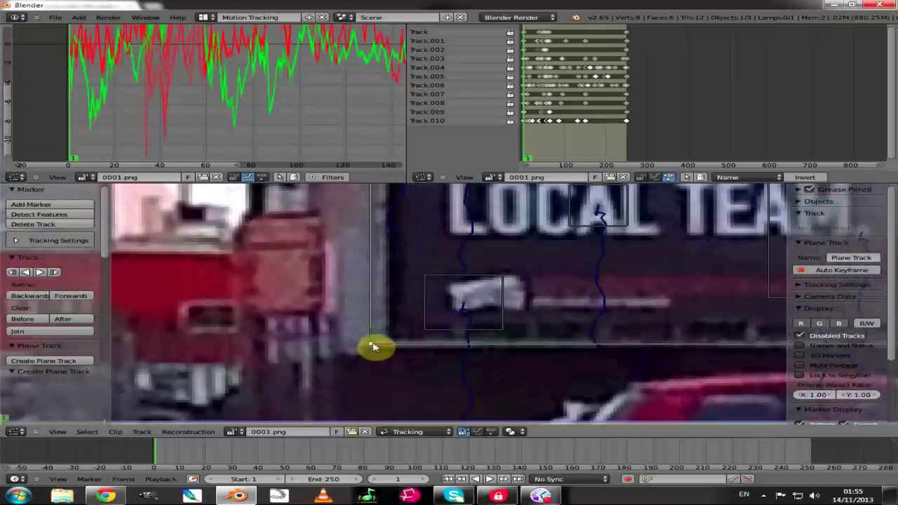
mouse_move(369, 345)
left_mouse_down()
mouse_move(401, 333)
mouse_move(406, 320)
left_mouse_up()
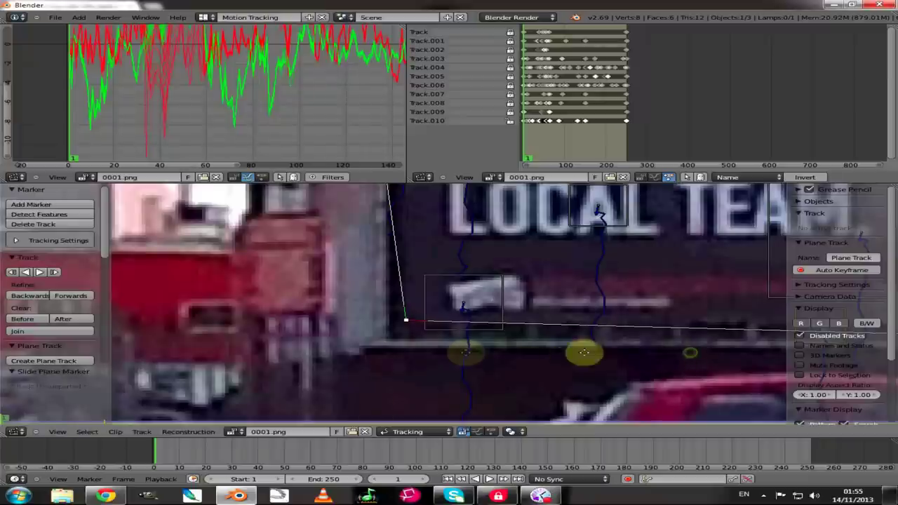
mouse_move(582, 351)
middle_mouse_down()
mouse_move(371, 357)
mouse_move(570, 337)
mouse_move(287, 337)
middle_mouse_up()
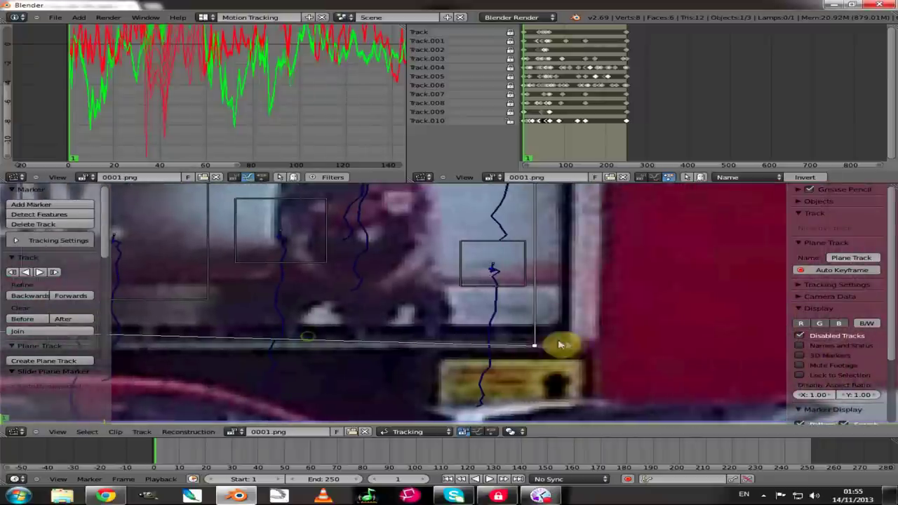
left_click_drag(533, 349, 560, 325)
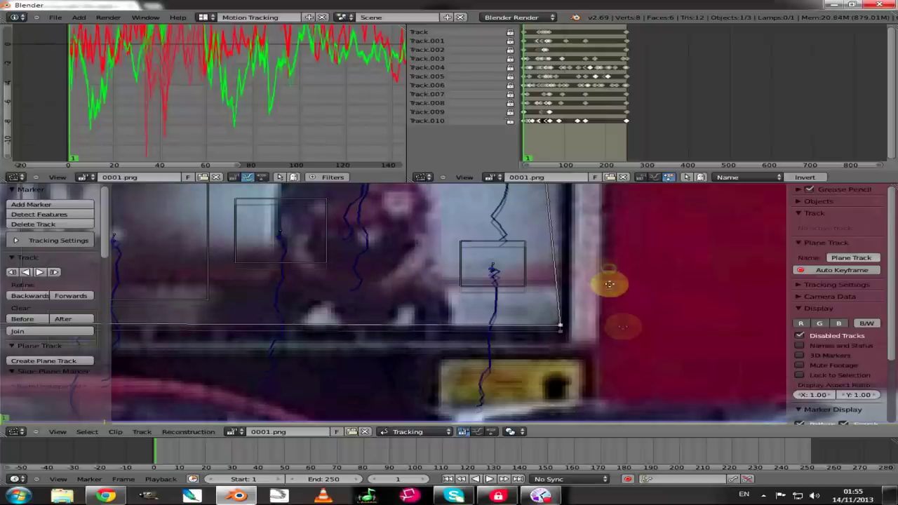
Fit the plane track's two upper corners to the upper-right and upper-left corners of the billboard image
middle_click_drag(611, 327, 583, 304)
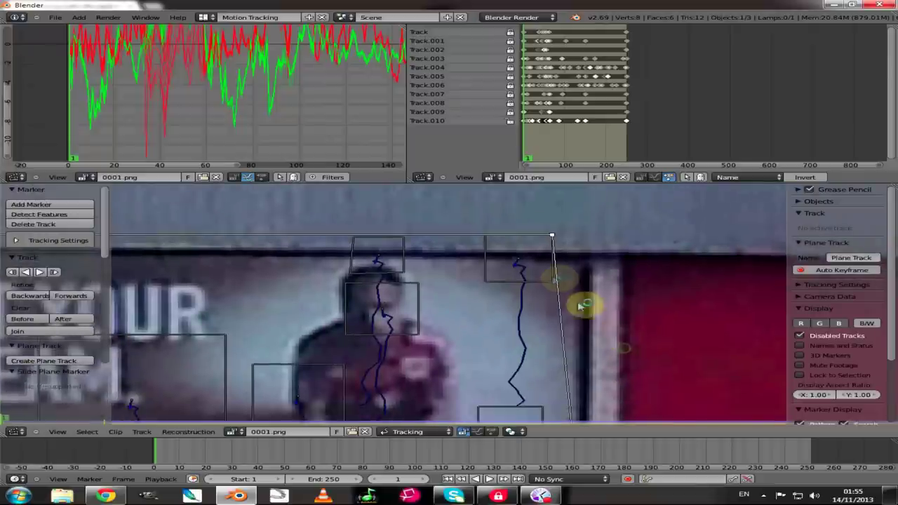
left_click_drag(552, 240, 578, 258)
left_click_drag(579, 259, 578, 261)
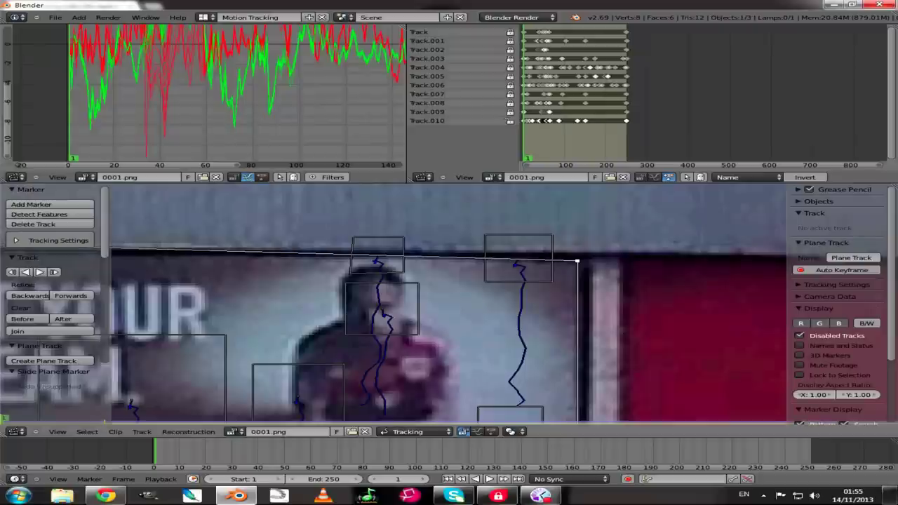
middle_click_drag(294, 319, 561, 308)
scroll(287, 285, "up", 1)
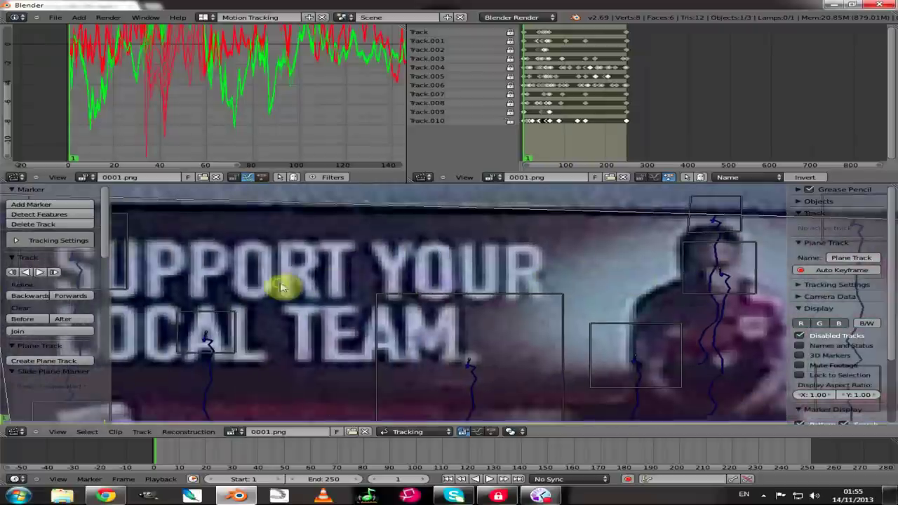
middle_click_drag(287, 284, 678, 305)
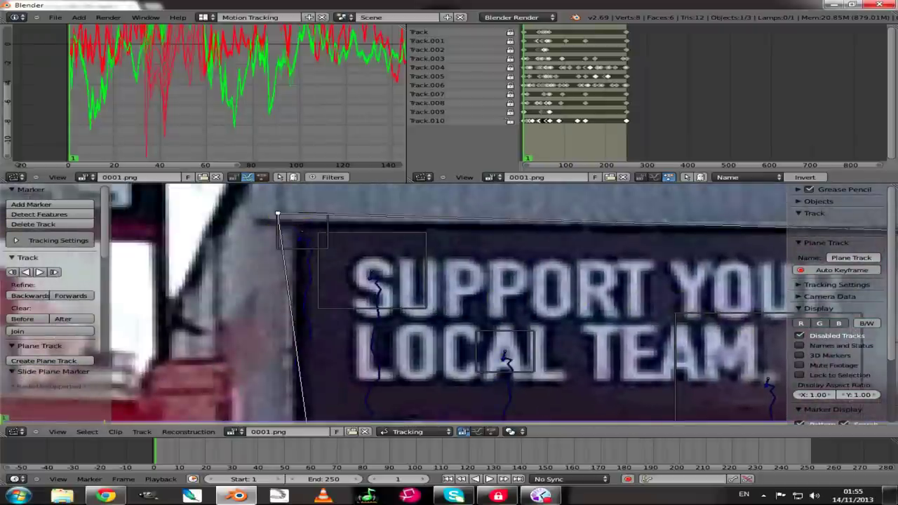
left_click_drag(278, 214, 306, 228)
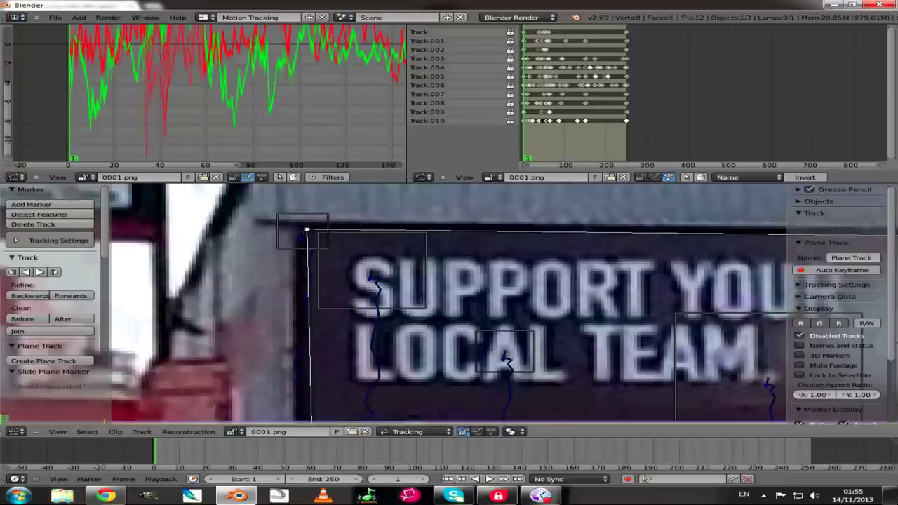
scroll(306, 295, "down", 4)
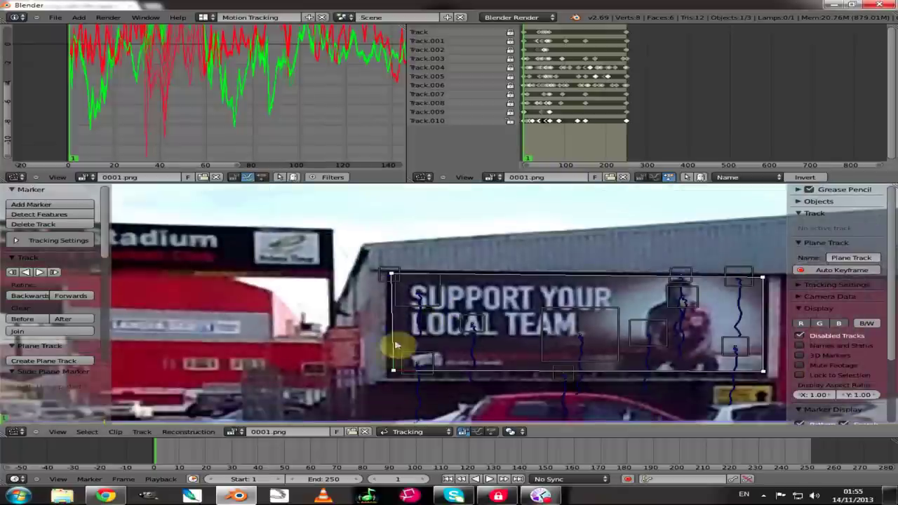
Fine-tune the plane track's lower-left and upper-left corners so they sit exactly on the billboard image's edge
scroll(394, 374, "up", 2)
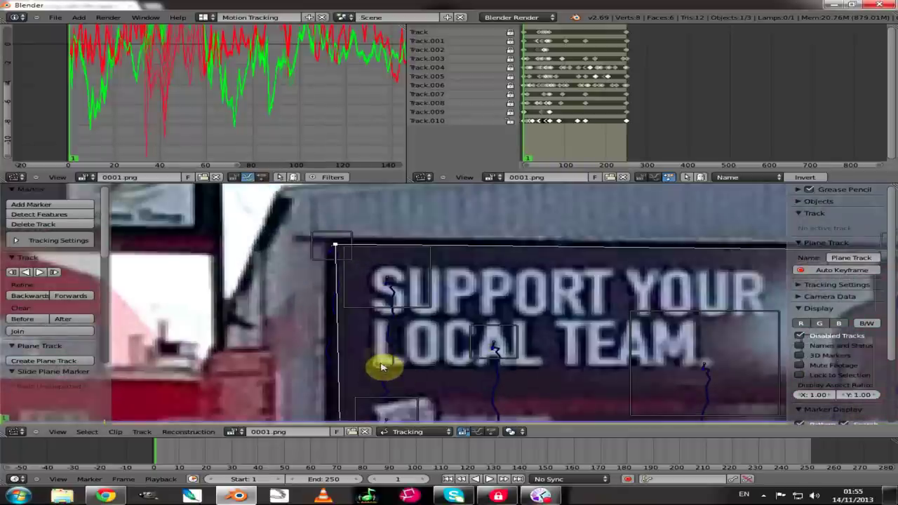
scroll(389, 365, "up", 3)
scroll(395, 362, "down", 2)
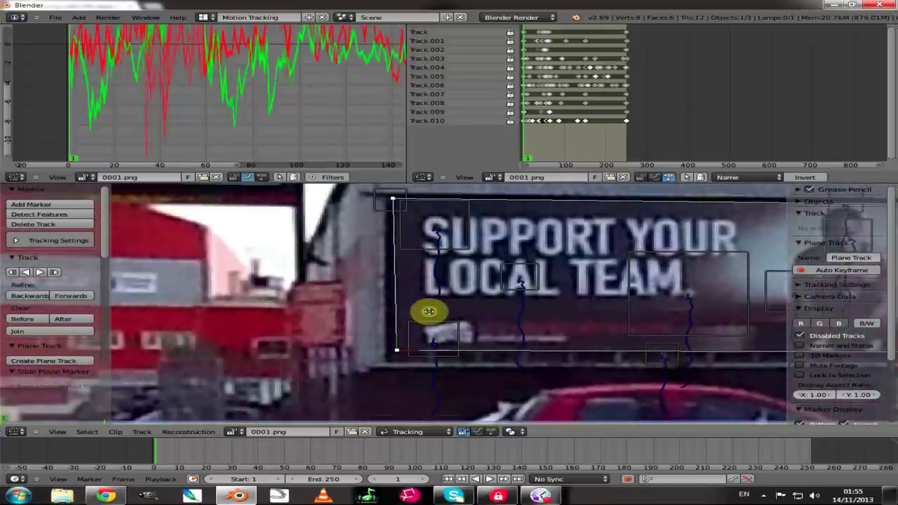
middle_click_drag(431, 316, 435, 347)
left_click(413, 360)
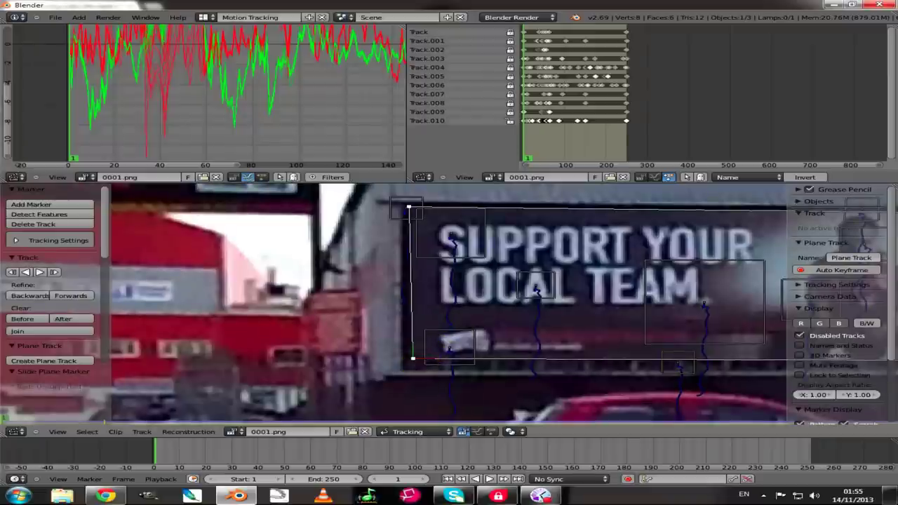
left_click_drag(412, 359, 409, 360)
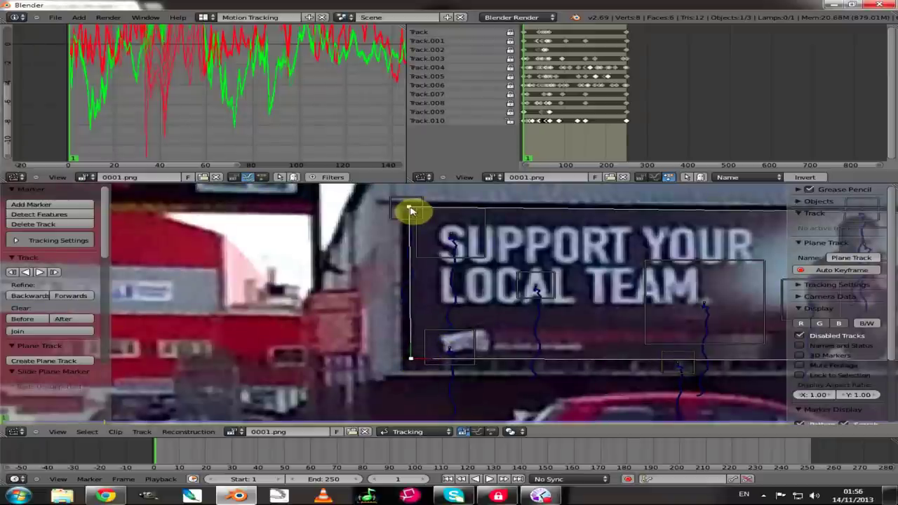
left_click_drag(408, 207, 410, 210)
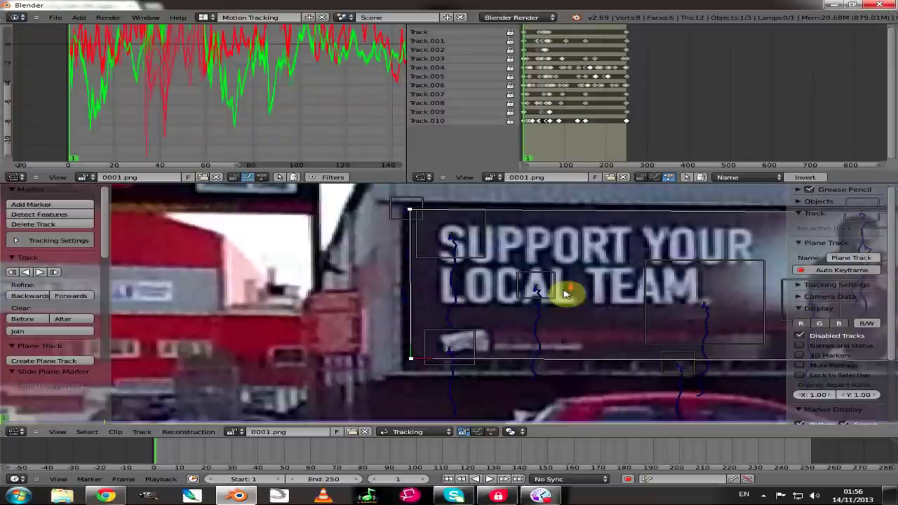
scroll(567, 295, "down", 2)
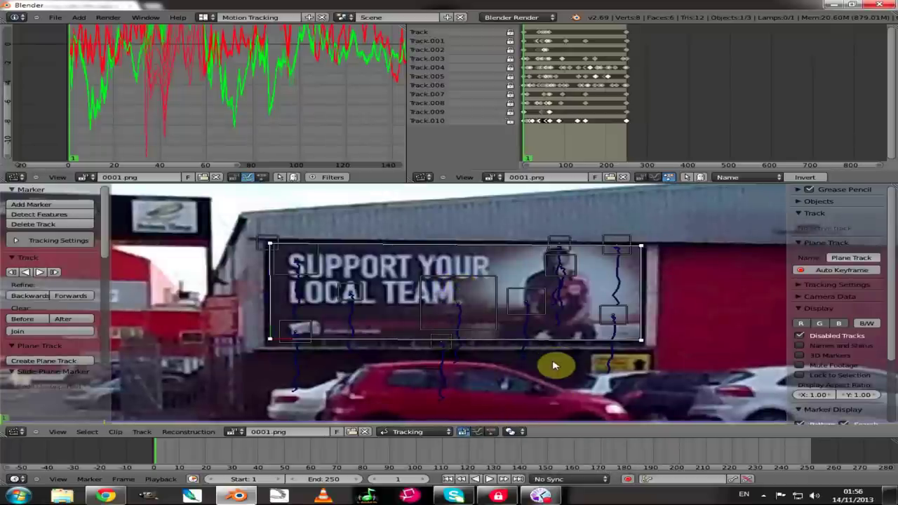
Play back the footage and examine how closely the plane track's corners follow the billboard, especially around frame 239
key("alt+a")
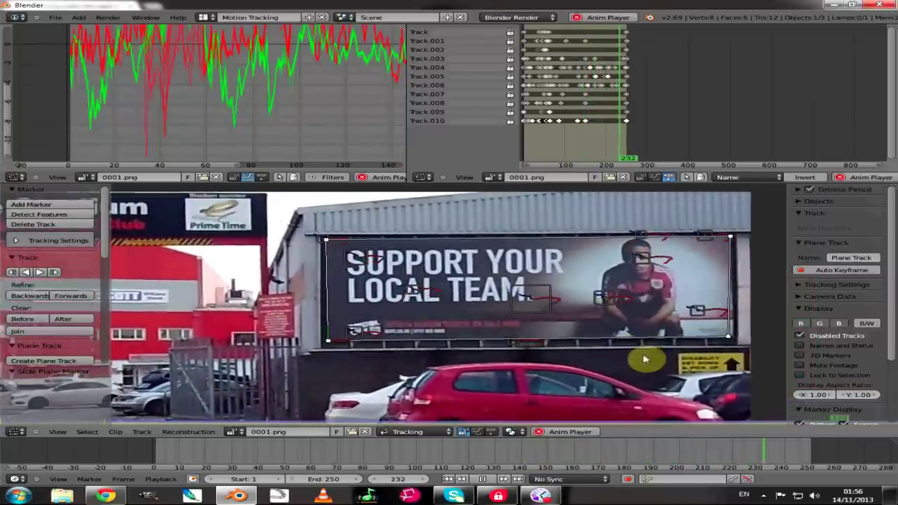
key("alt+a")
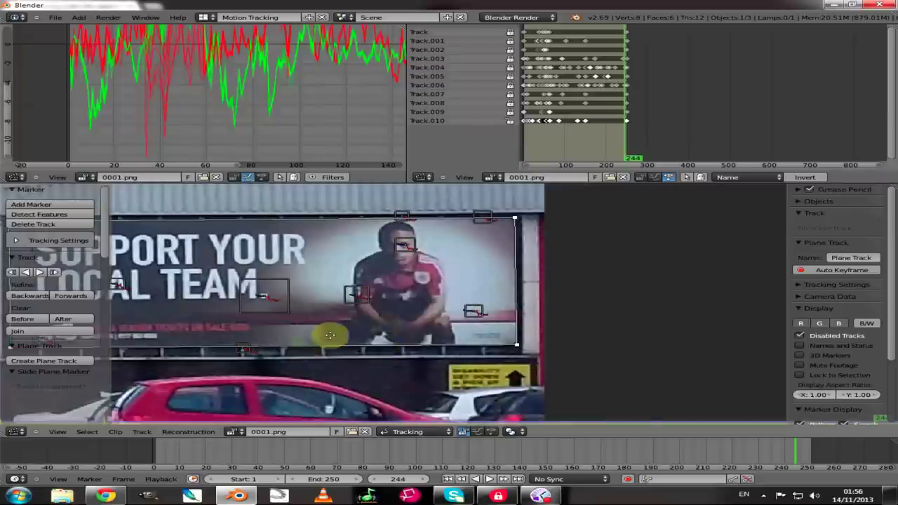
key("alt+a")
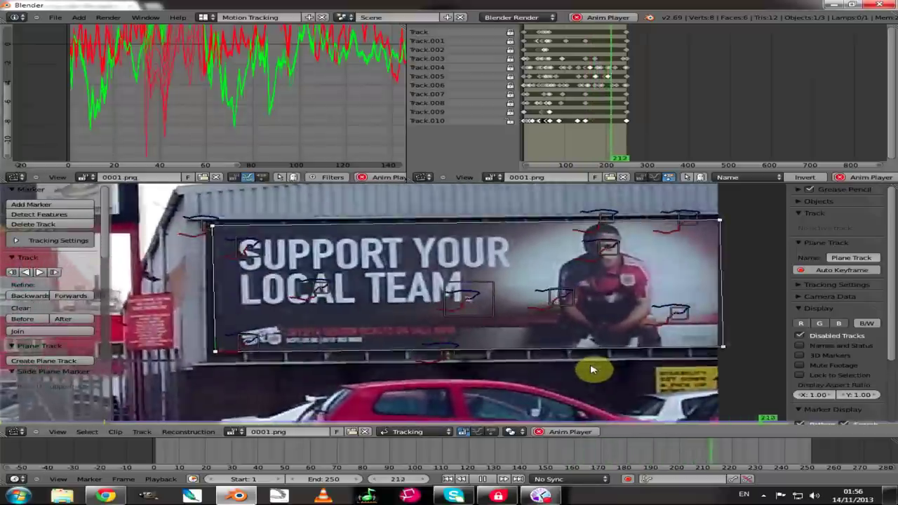
left_click(482, 479)
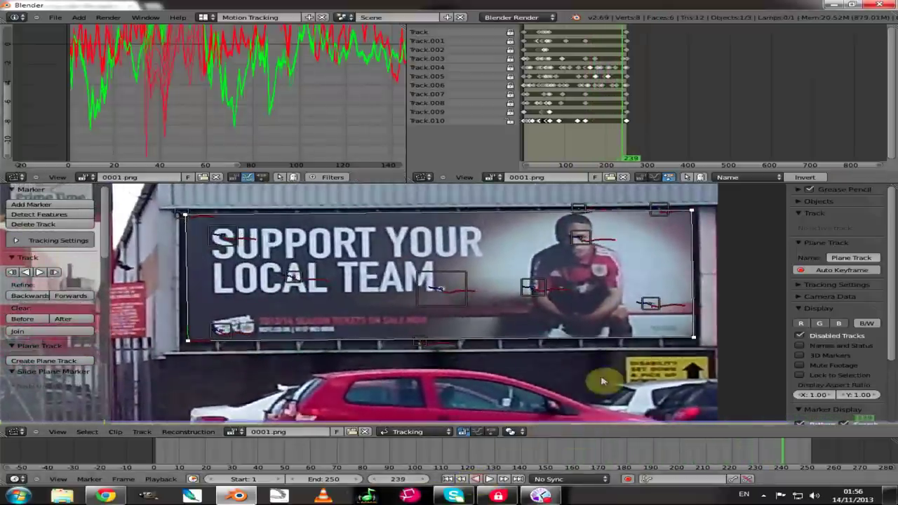
scroll(545, 352, "up", 4)
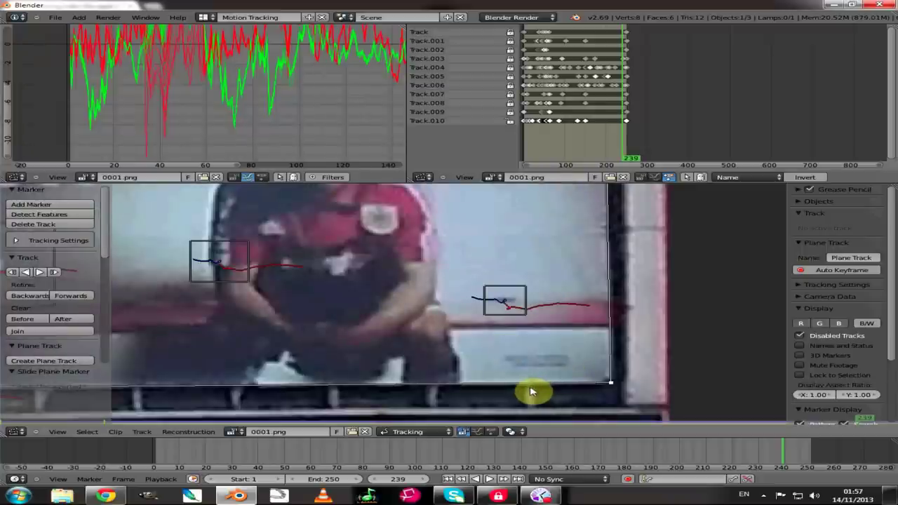
scroll(531, 393, "down", 4)
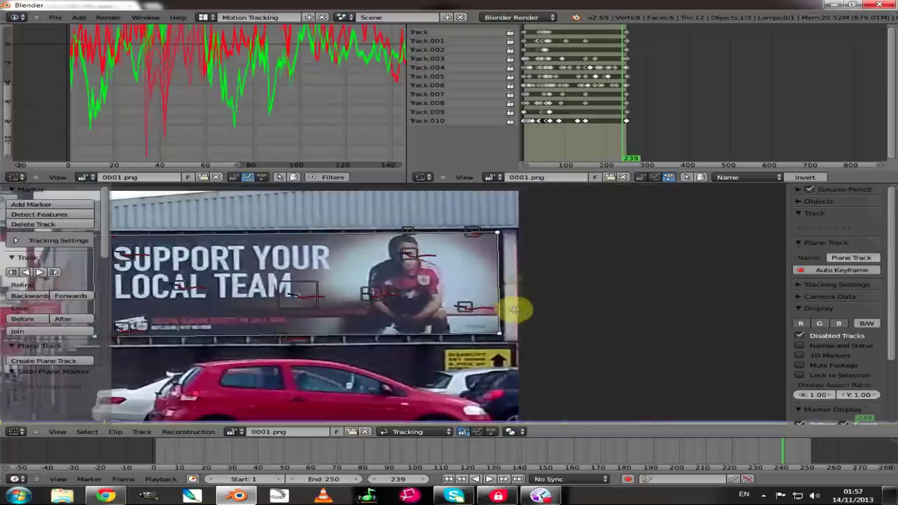
middle_click_drag(603, 300, 627, 300)
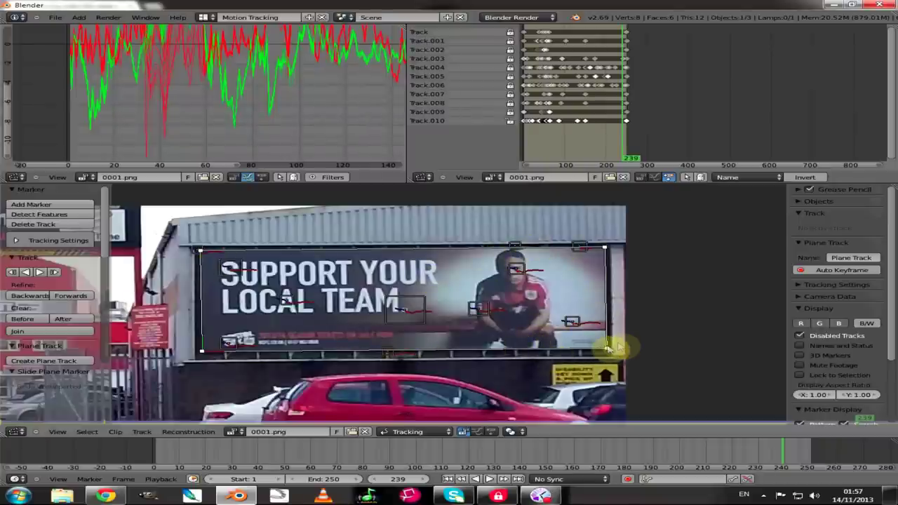
scroll(618, 348, "up", 2)
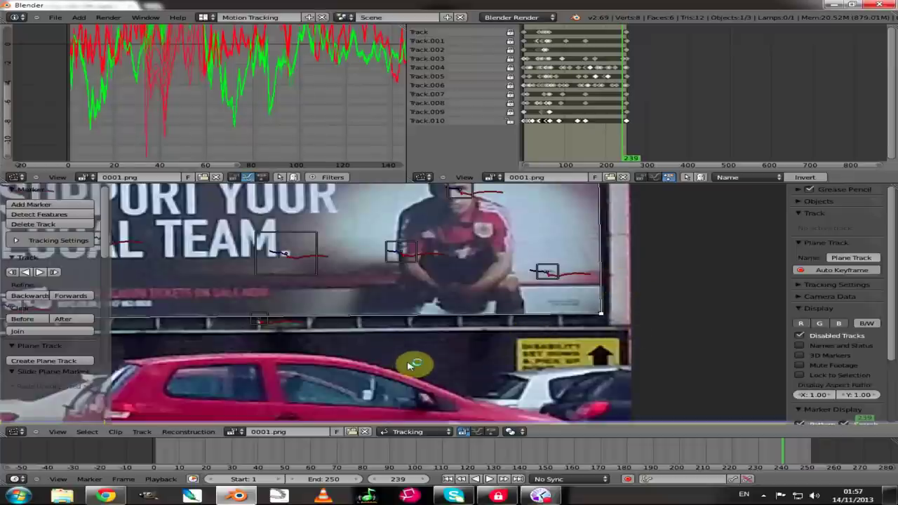
scroll(344, 301, "down", 2)
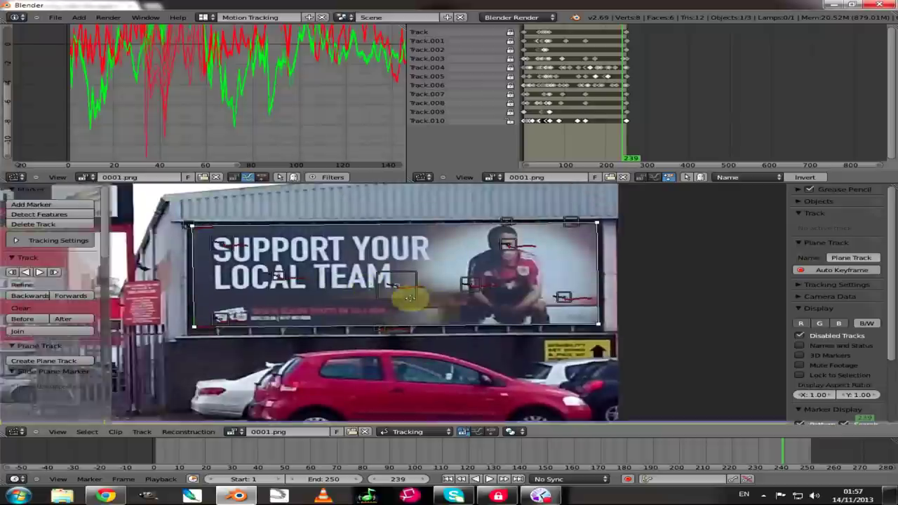
middle_click_drag(409, 298, 430, 312)
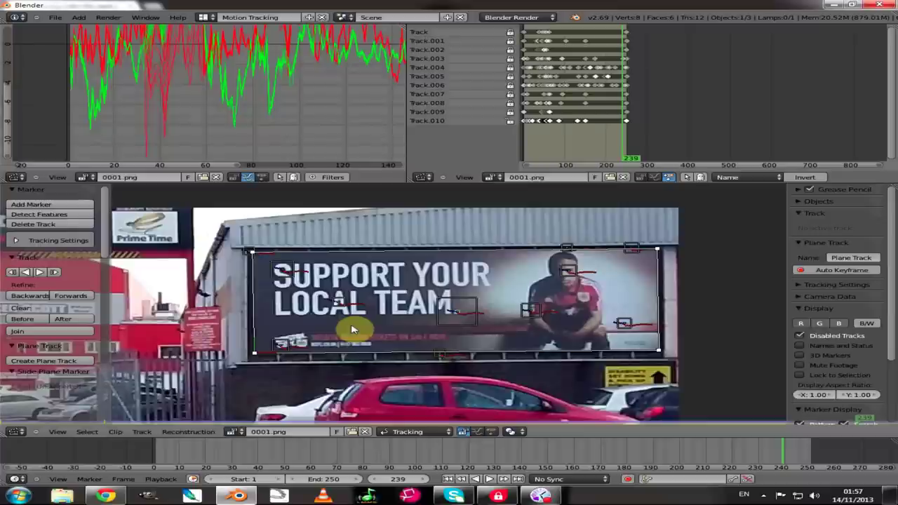
Switch to the Compositing screen layout and enable Use Nodes, Backdrop and Auto Render
left_click(204, 18)
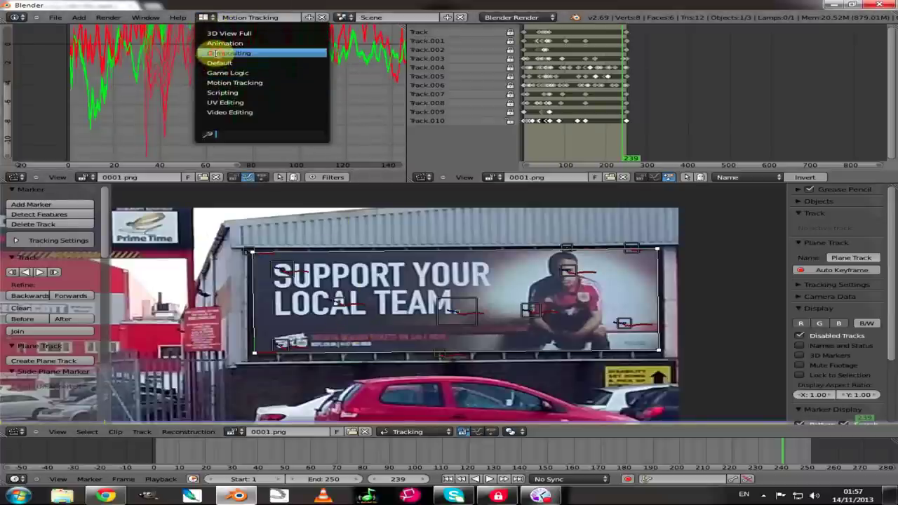
left_click(213, 53)
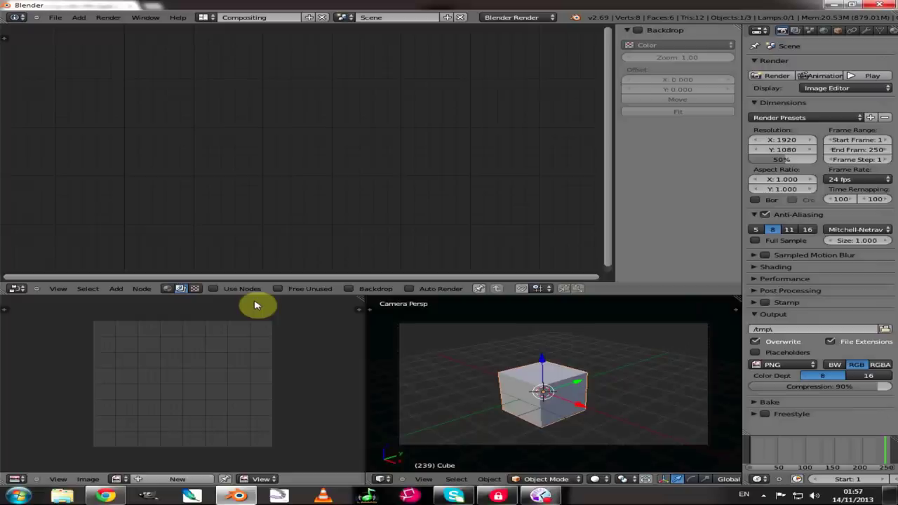
left_click(213, 289)
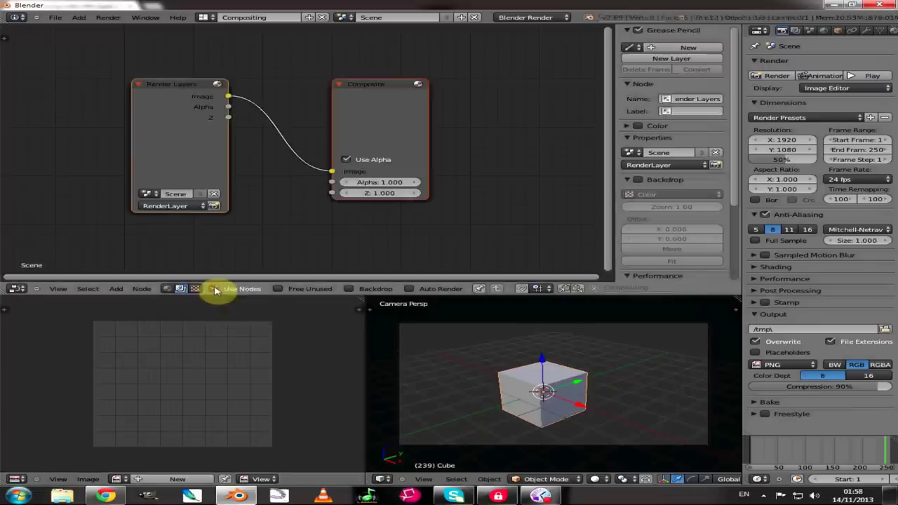
left_click(349, 290)
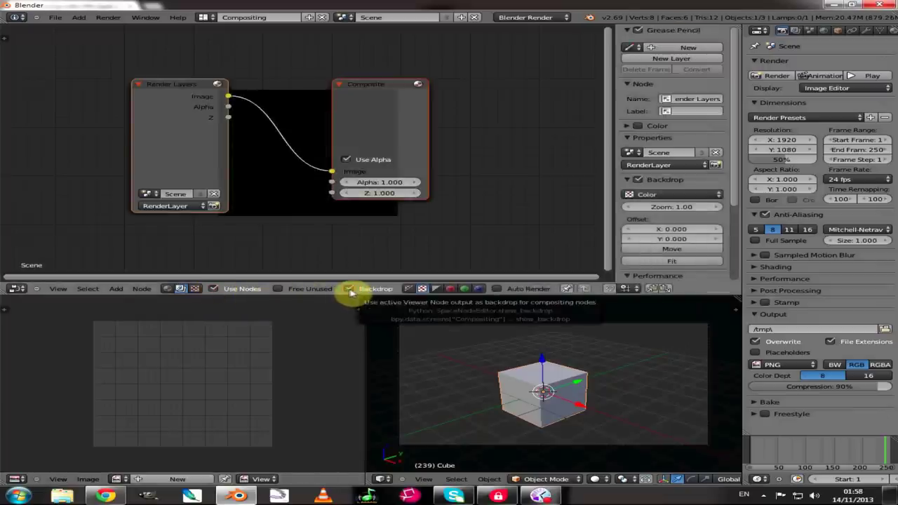
left_click(497, 289)
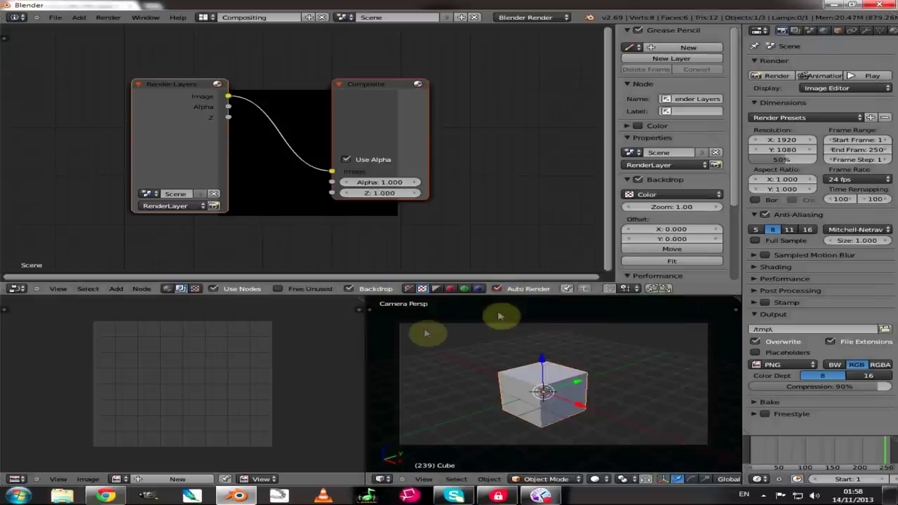
Delete the Render Layers node and move the Composite node to the right to free space in the node tree
left_click(189, 123)
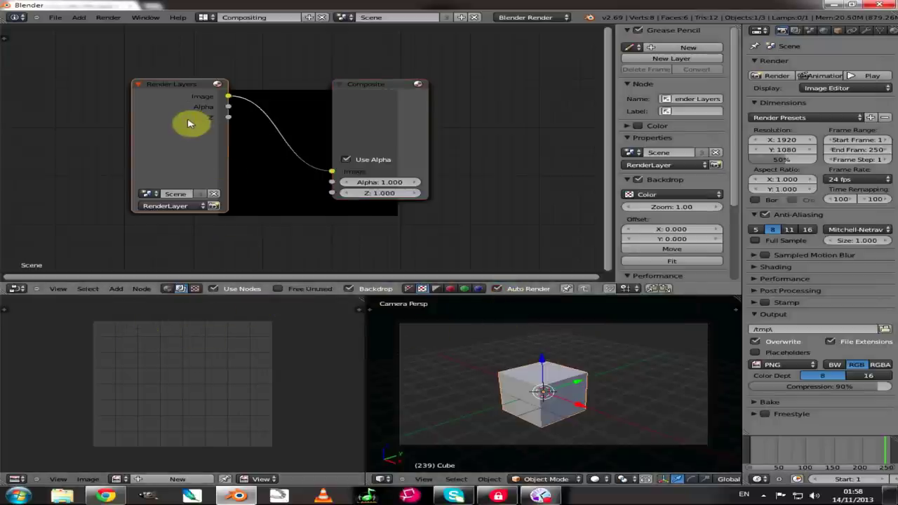
key("x")
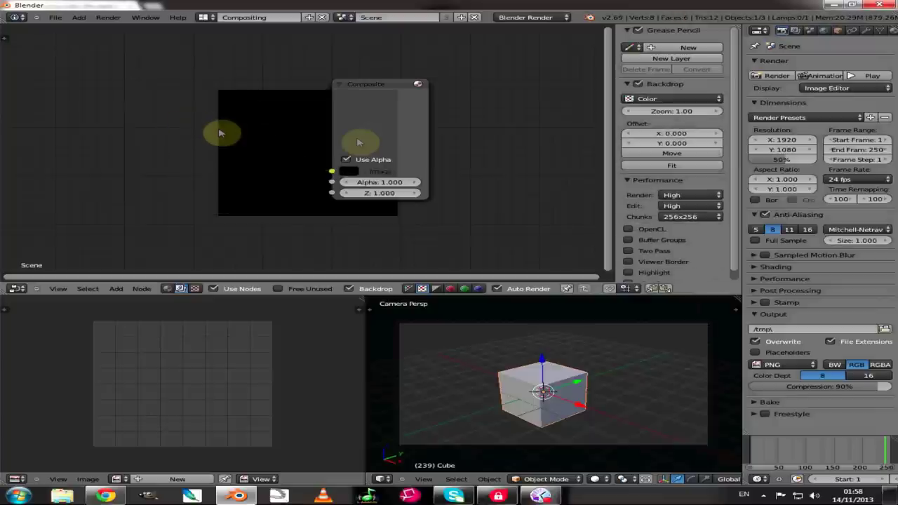
left_click(363, 89)
left_click_drag(363, 89, 541, 90)
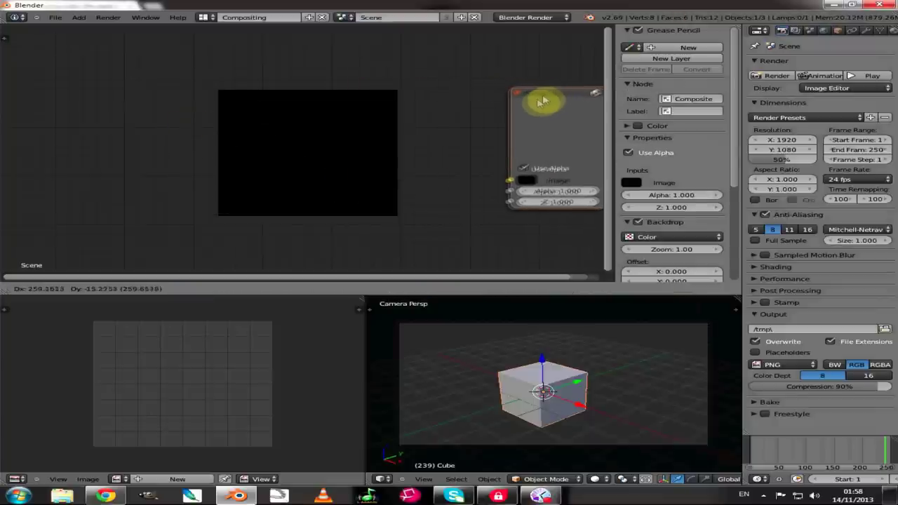
Add a Viewer output node and shift the Composite and Viewer nodes further right to make room for input nodes
left_click(237, 173)
key("shift+a")
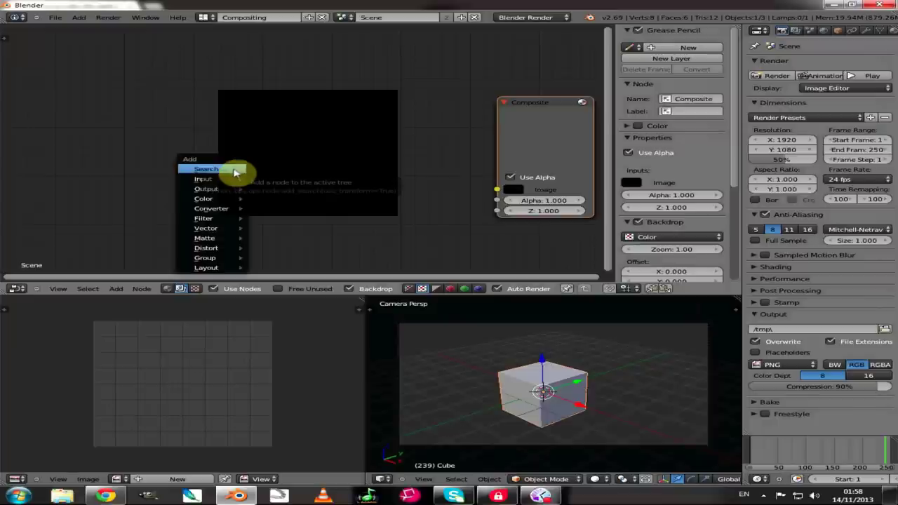
mouse_move(236, 179)
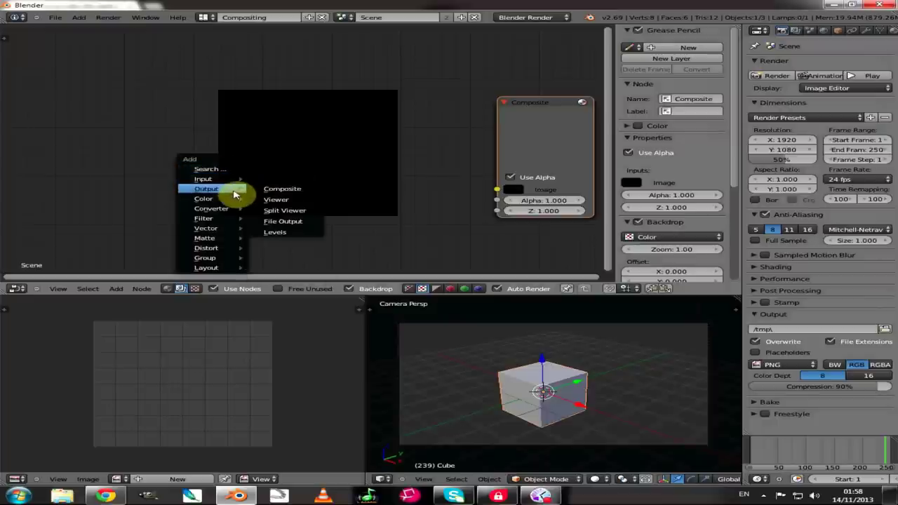
left_click(281, 205)
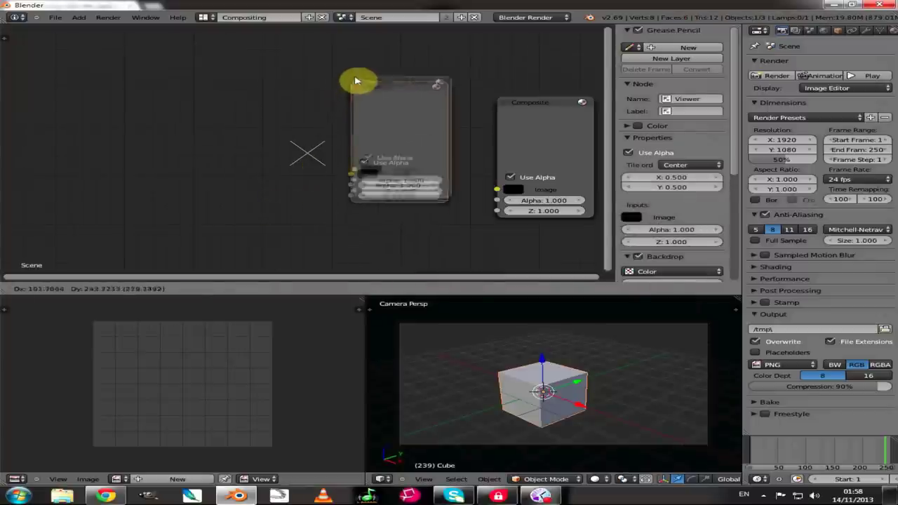
left_click(356, 80)
scroll(492, 154, "down", 2)
left_click_drag(529, 161, 603, 162)
left_click_drag(461, 154, 529, 161)
Add an Image input node and place it in the empty space well to the left of the Viewer node
middle_click_drag(257, 164, 293, 181)
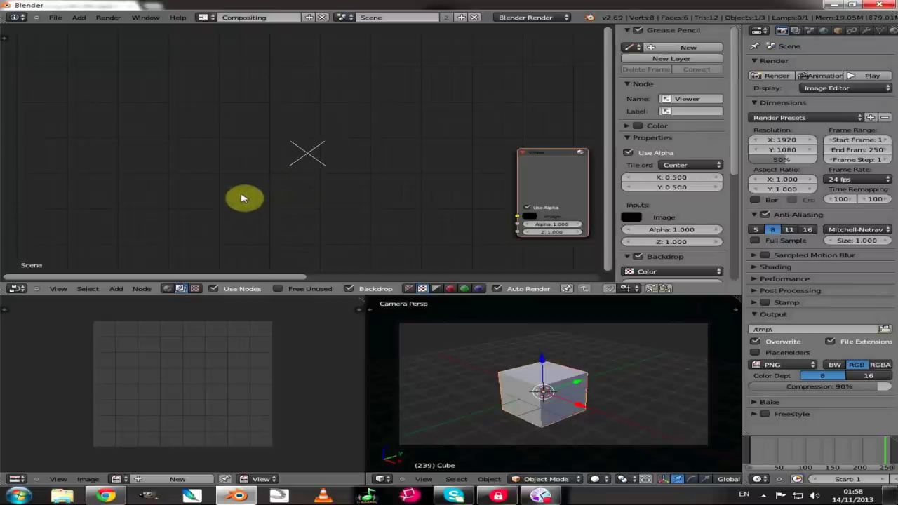
key("shift+a")
mouse_move(242, 197)
mouse_move(224, 184)
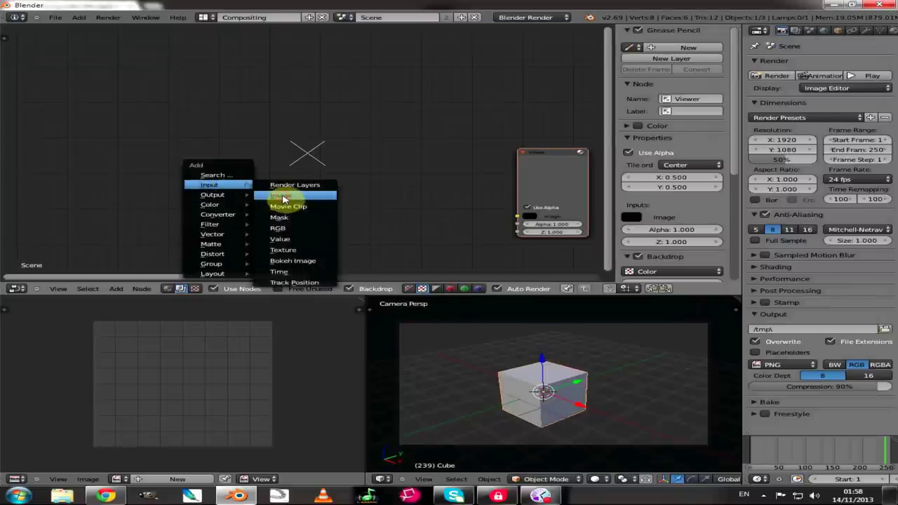
left_click(285, 204)
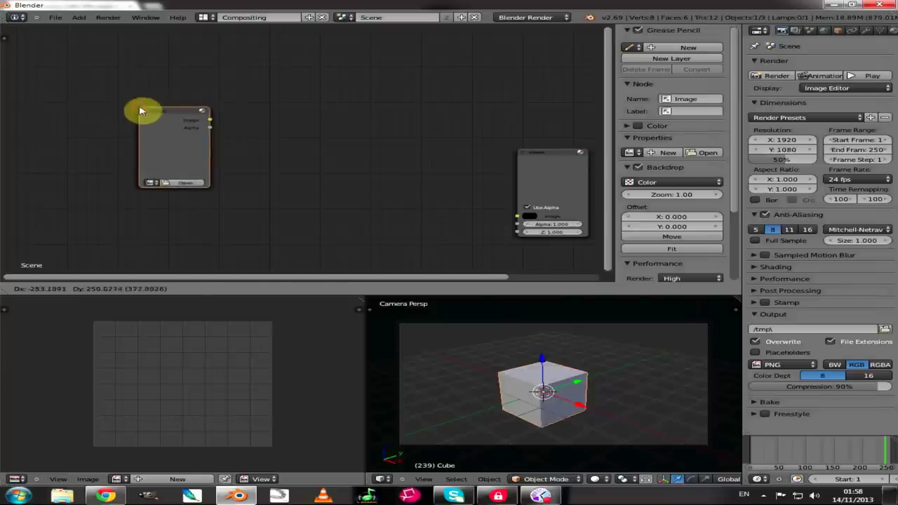
left_click(142, 111)
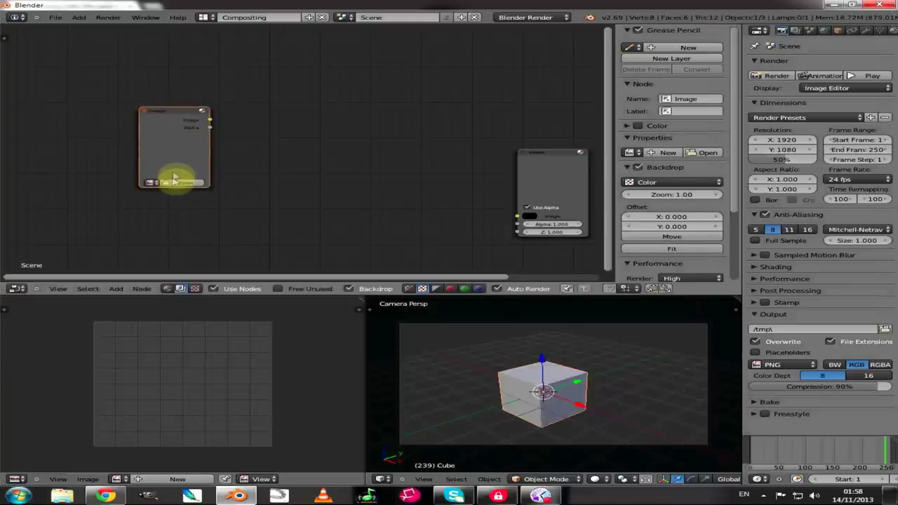
Load 0001.png from the C:\tmp\sign folder into the new Image node
left_click(174, 185)
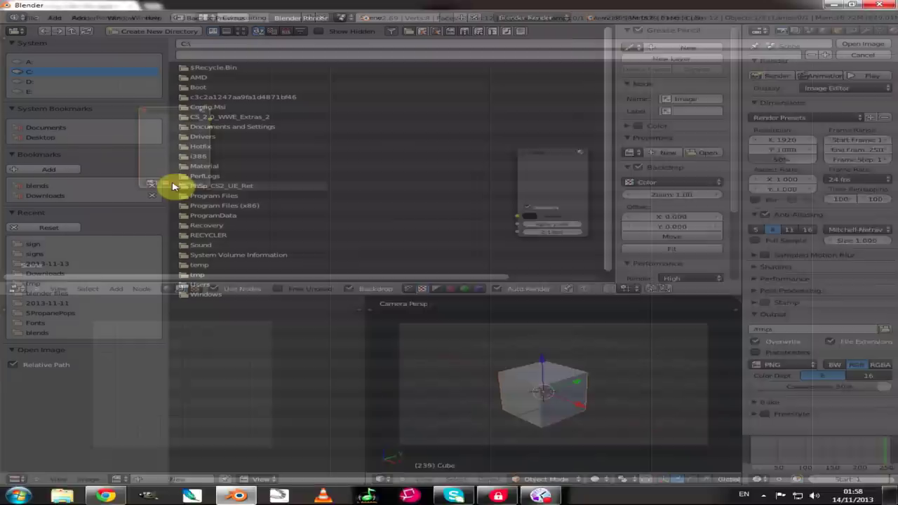
left_click(42, 243)
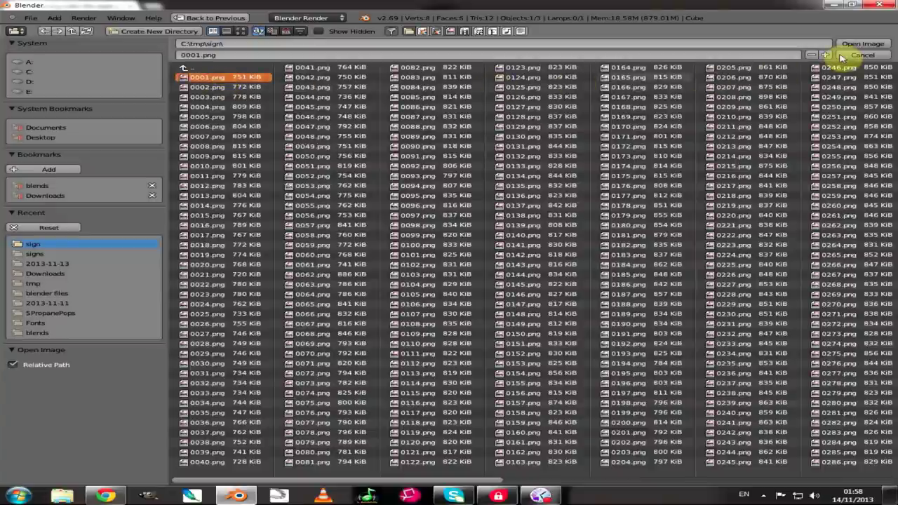
left_click(854, 44)
Set the footage node's source to Image Sequence with 250 frames
scroll(411, 204, "up", 3)
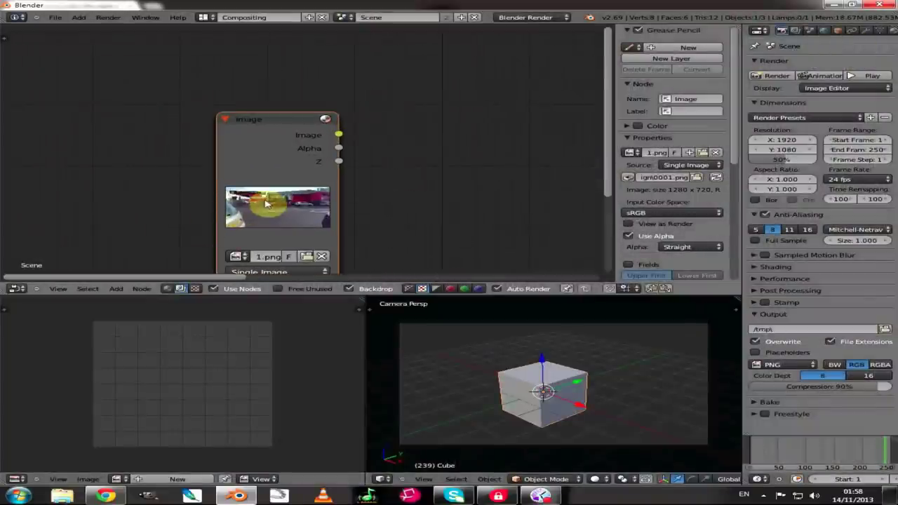
scroll(367, 159, "down", 1)
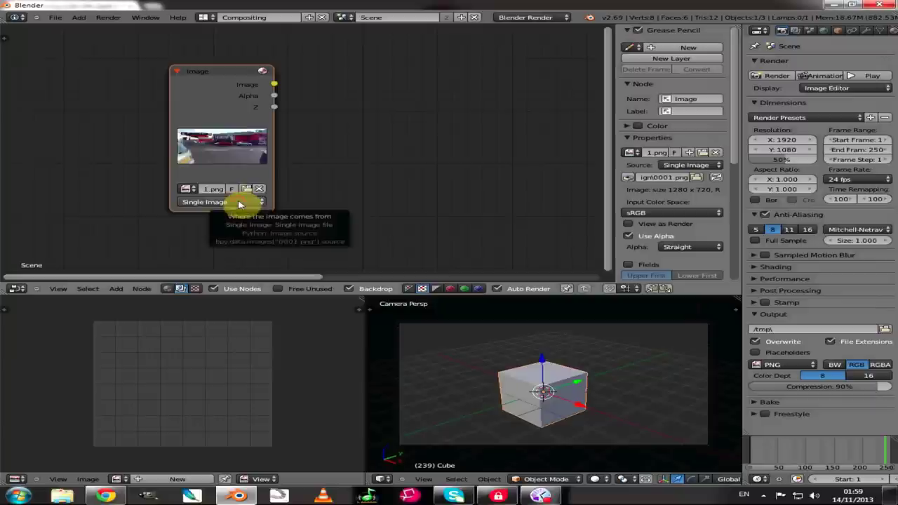
left_click(240, 204)
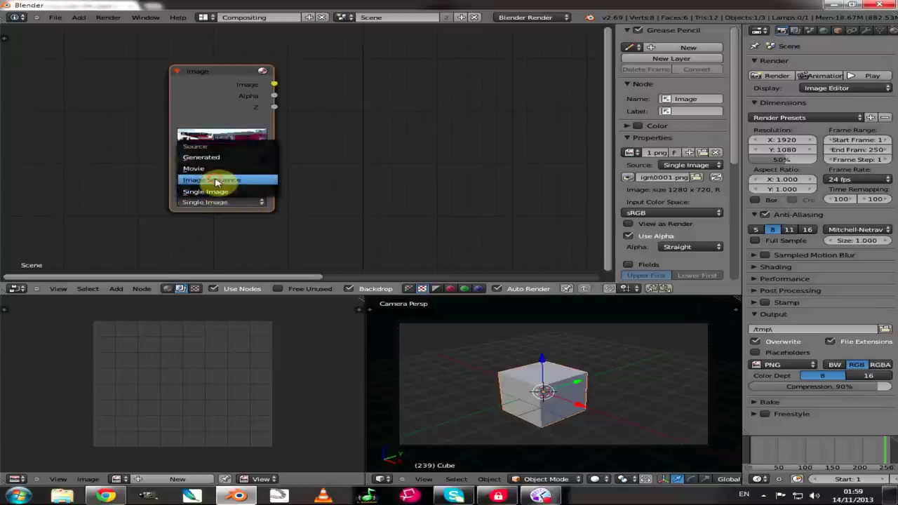
left_click(214, 181)
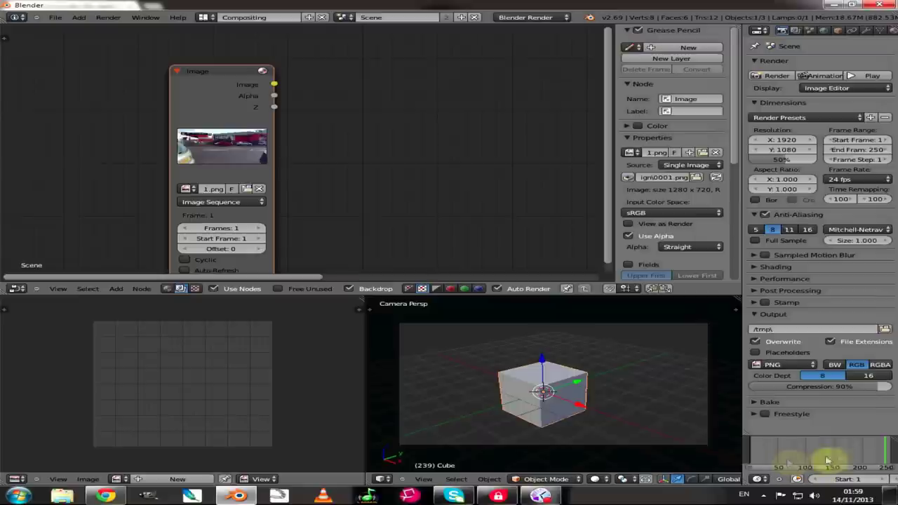
left_click(226, 228)
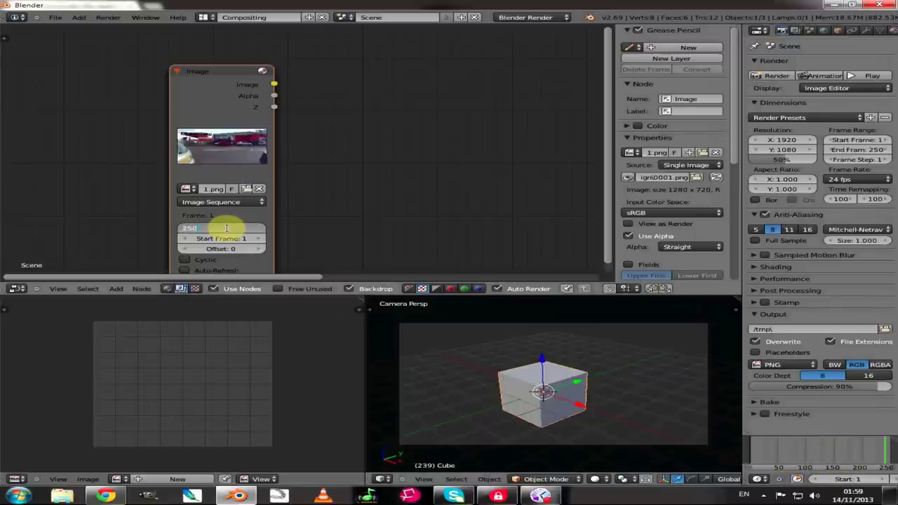
key("Return")
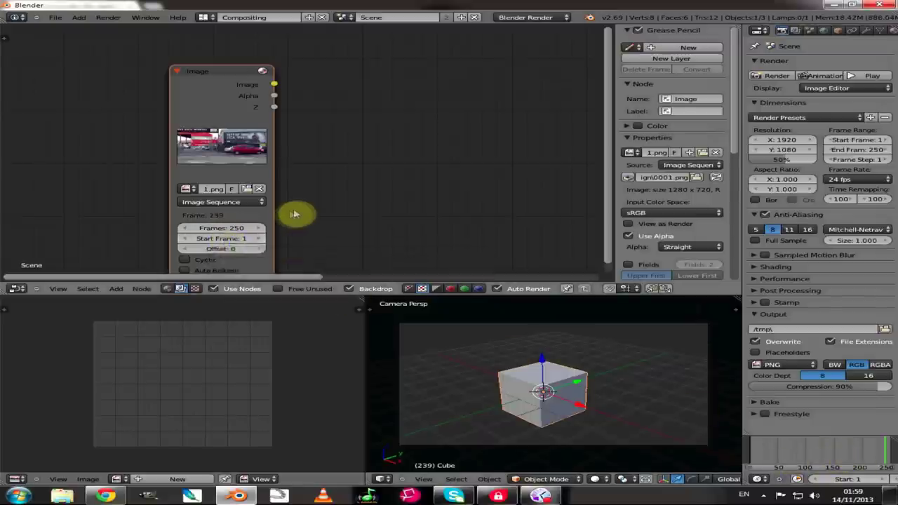
Connect the footage node's Image output to the Viewer node's Image input
scroll(294, 212, "down", 1)
middle_click_drag(435, 191, 243, 205)
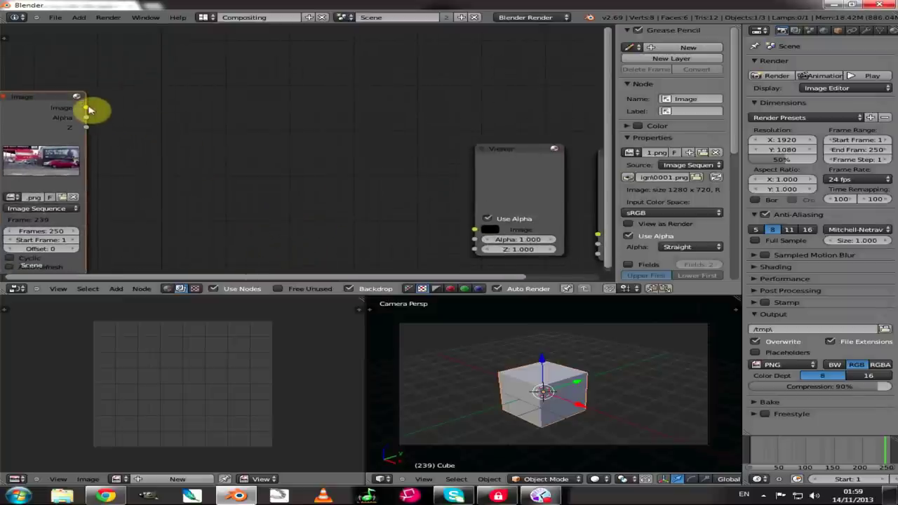
left_click_drag(87, 109, 475, 230)
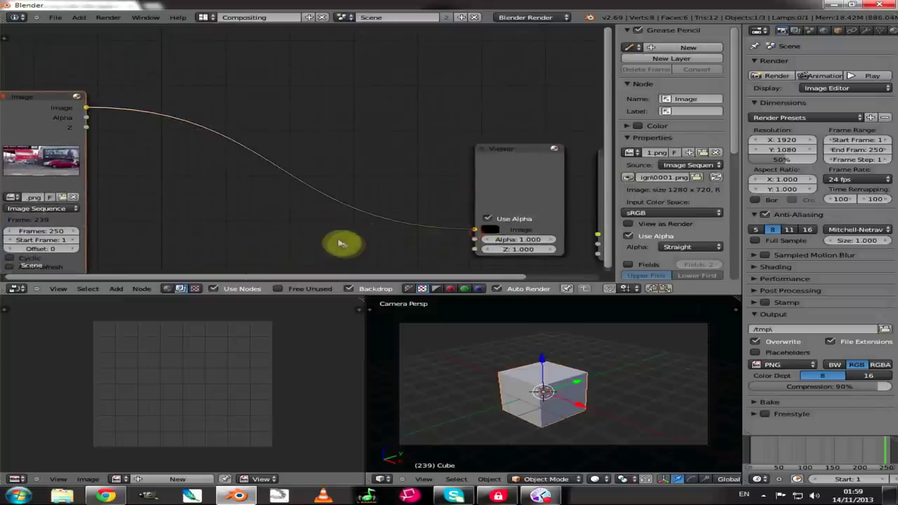
Enlarge the node editor downwards and to the right so the backdrop footage has more room
left_click_drag(365, 283, 374, 439)
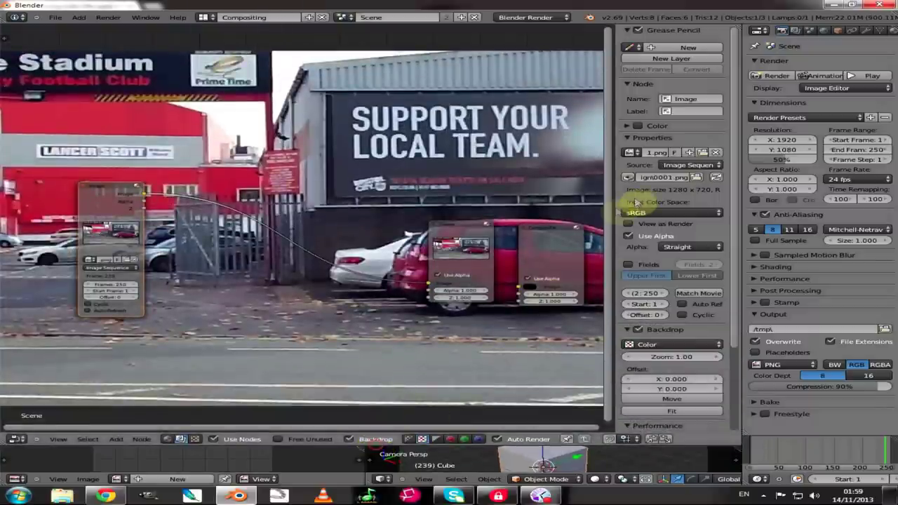
left_click_drag(742, 200, 880, 192)
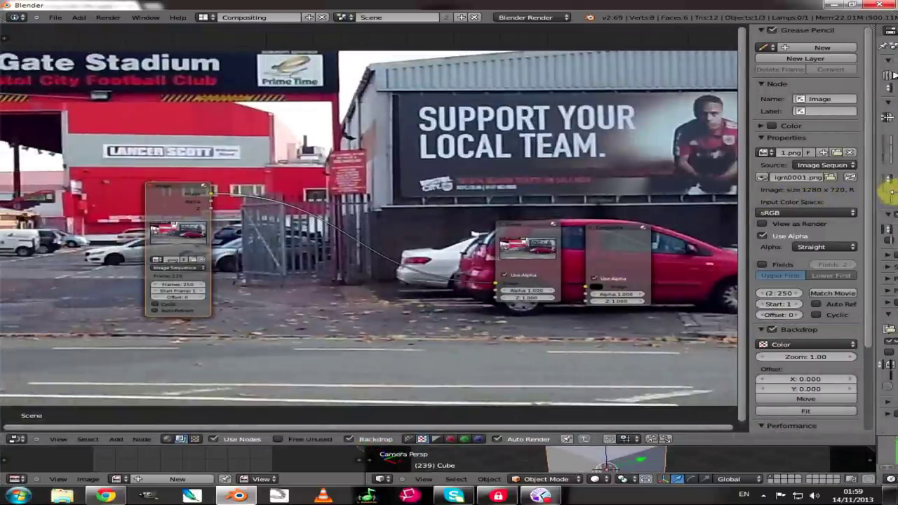
scroll(563, 153, "up", 1)
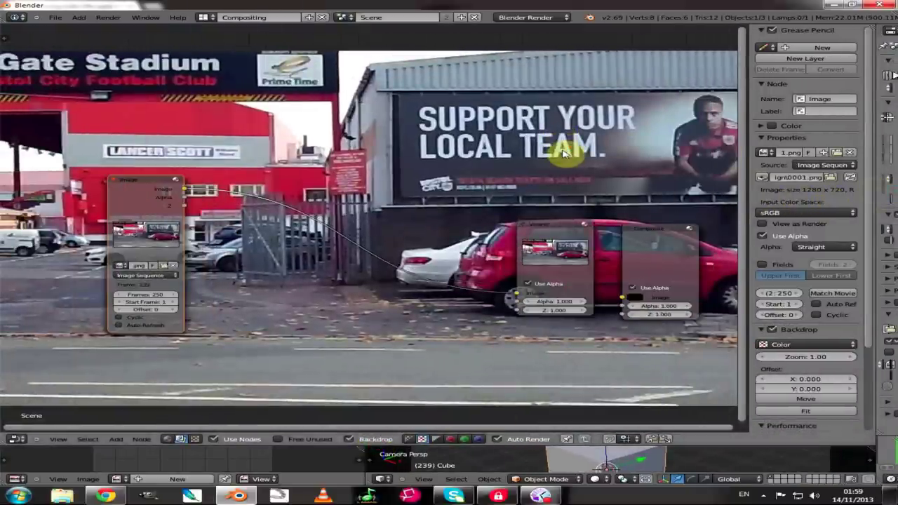
Offset the backdrop to about X -279, Y -92 and spread the Image, Composite and Viewer nodes further apart
middle_click_drag(519, 156, 503, 161)
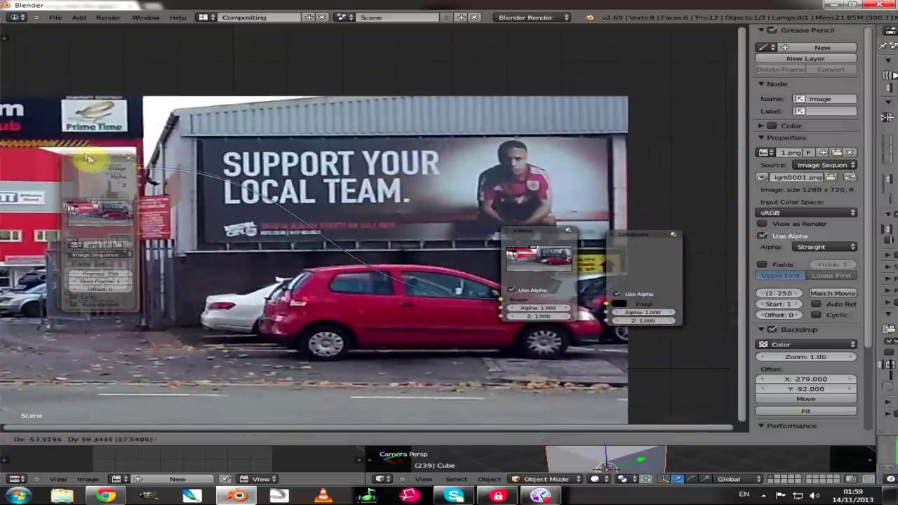
left_click_drag(686, 250, 716, 197)
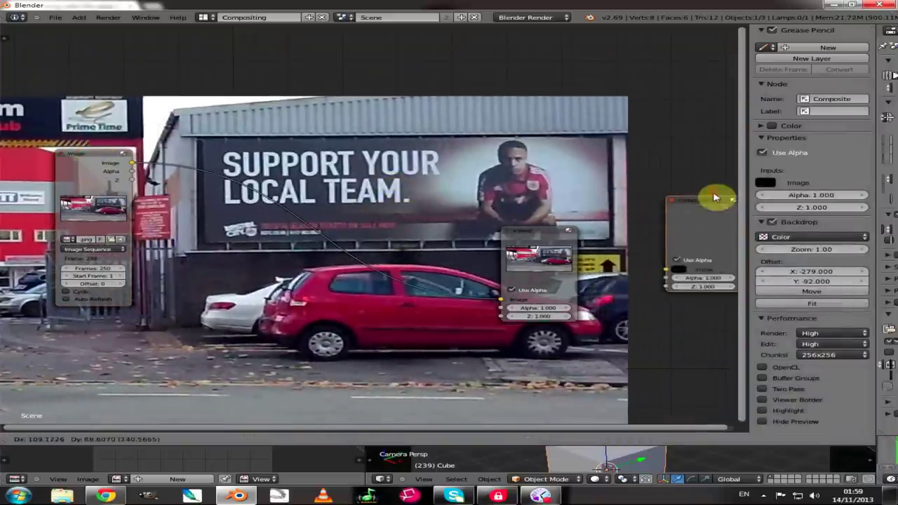
left_click_drag(561, 230, 637, 249)
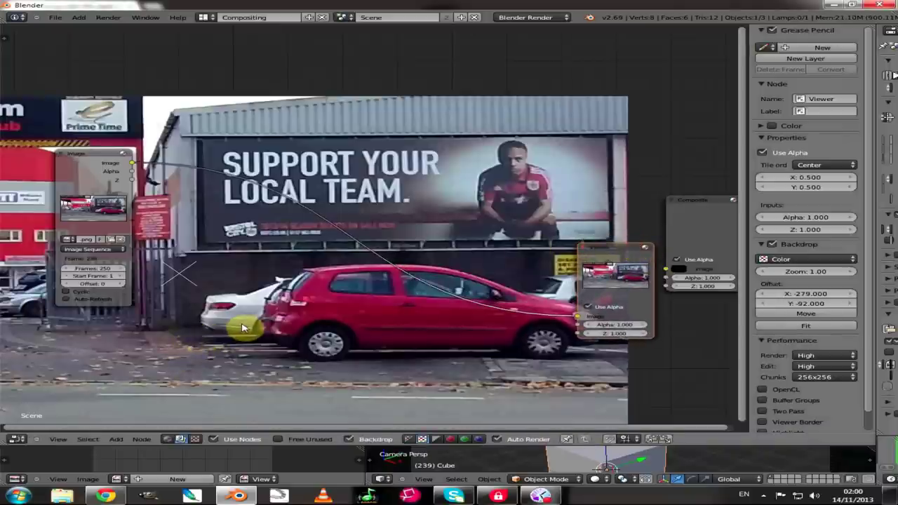
Add a second Image input node and place it below the footage node
key("shift+a")
mouse_move(241, 323)
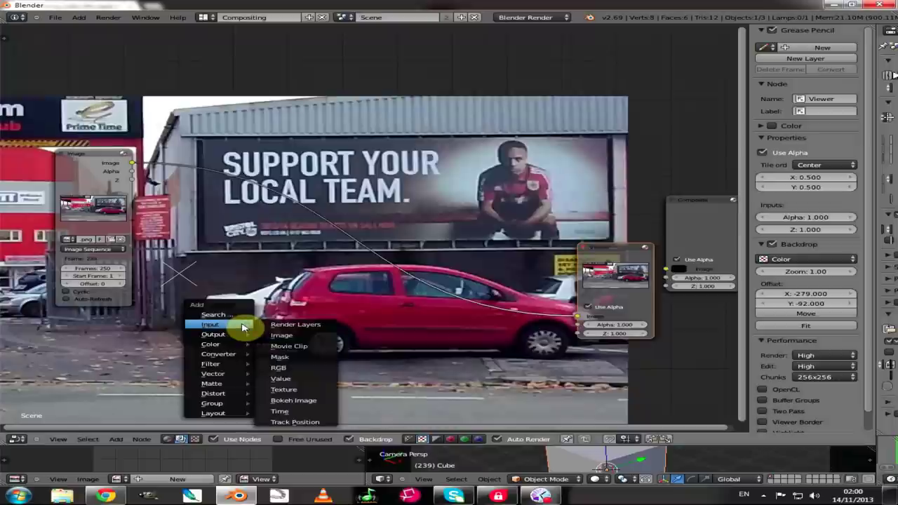
left_click(282, 336)
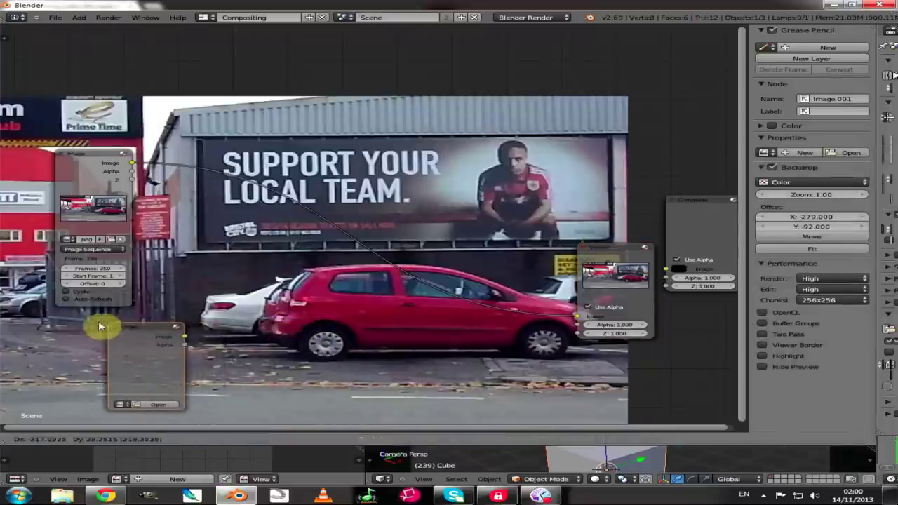
left_click(68, 322)
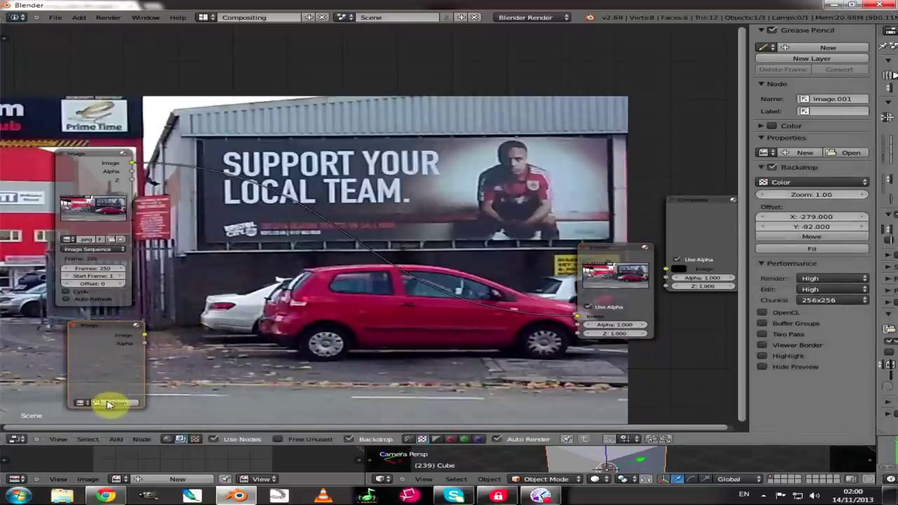
Load Z_Banner.png from the image textures\signs folder into the second Image node
left_click(109, 404)
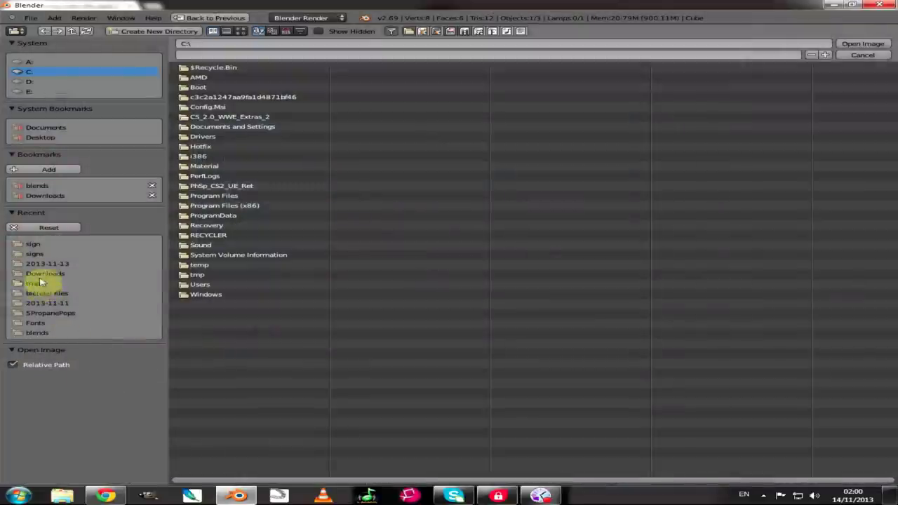
left_click(40, 293)
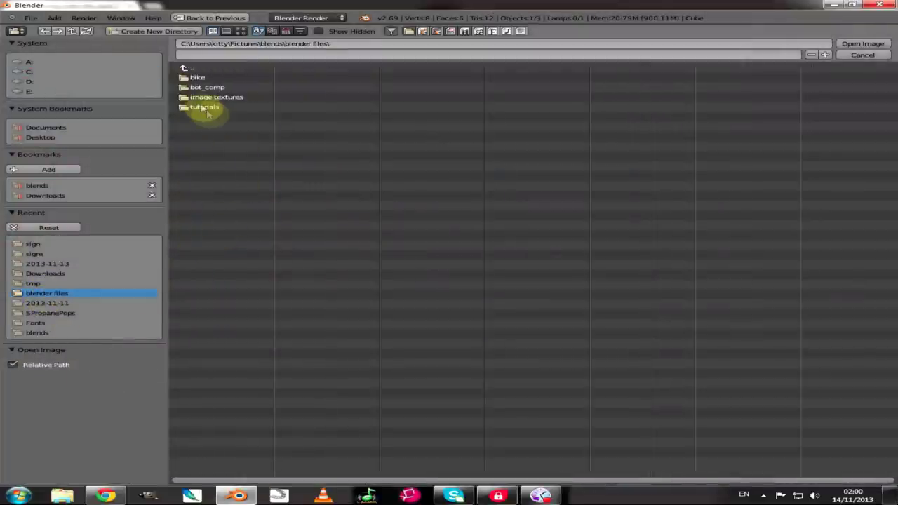
left_click(202, 97)
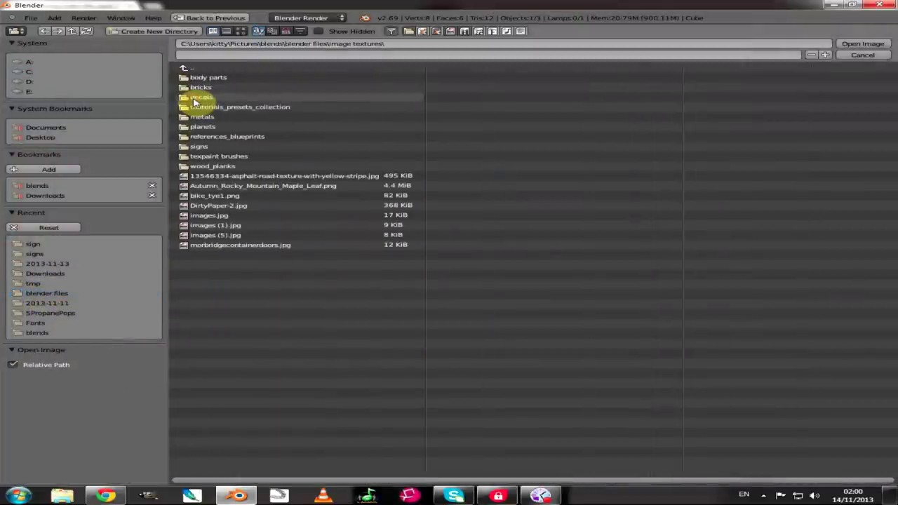
left_click(205, 148)
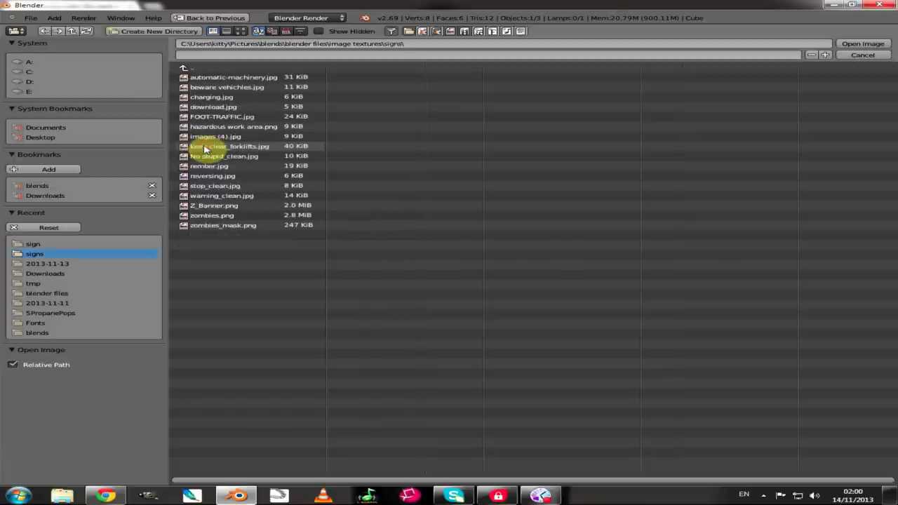
left_click(213, 207)
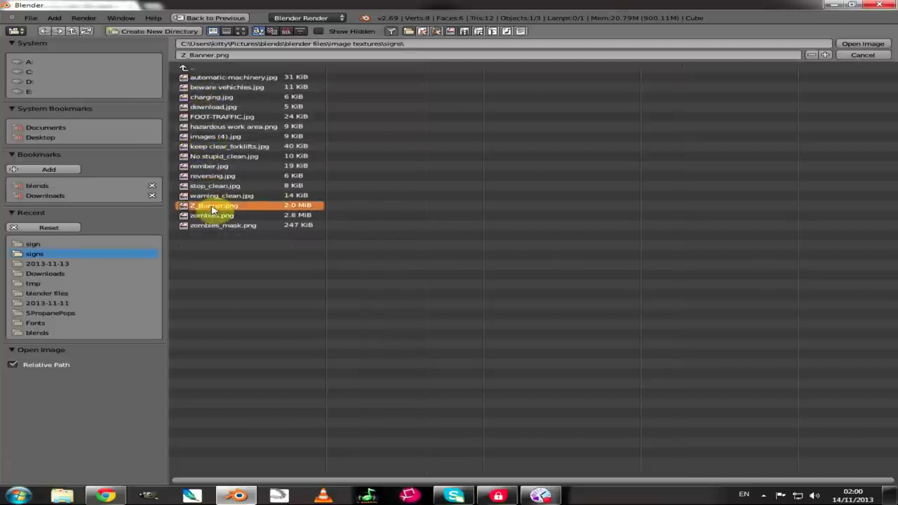
left_click(863, 44)
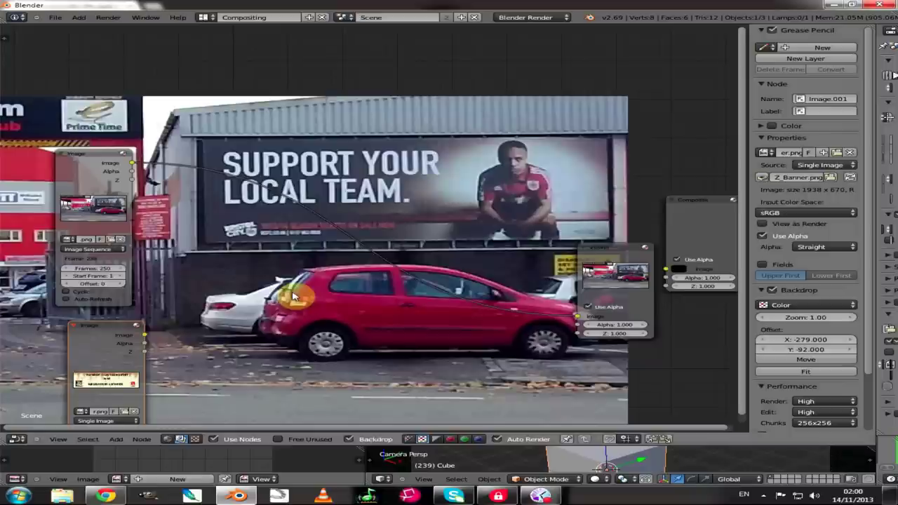
Add an Alpha Over color node and insert it into the link between the footage node and the Viewer
key("shift+a")
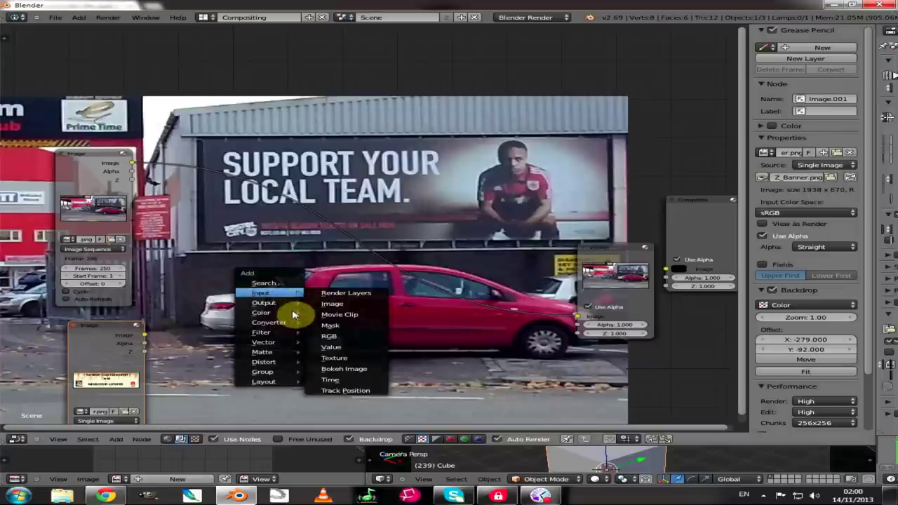
mouse_move(287, 313)
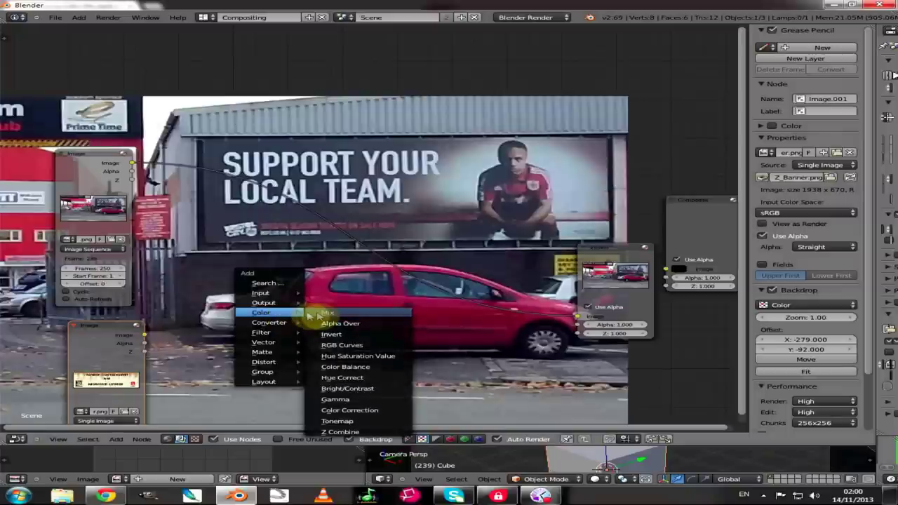
left_click(332, 323)
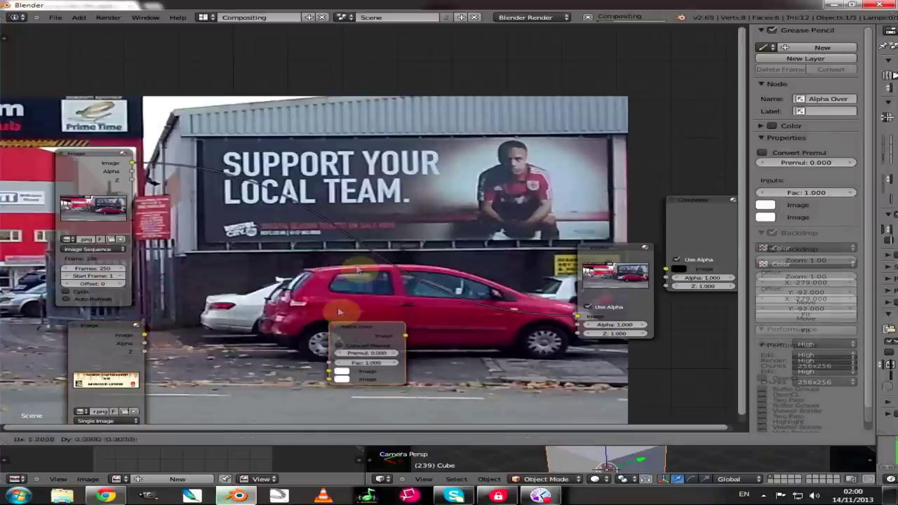
left_click(349, 212)
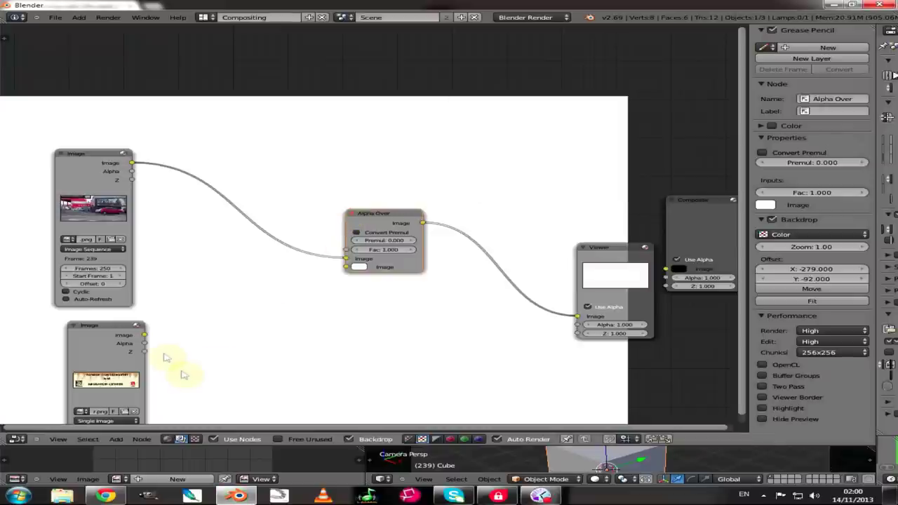
Connect the banner's Image output to Alpha Over's second Image input and move Alpha Over up and right beside the Viewer
left_click_drag(176, 326, 346, 266)
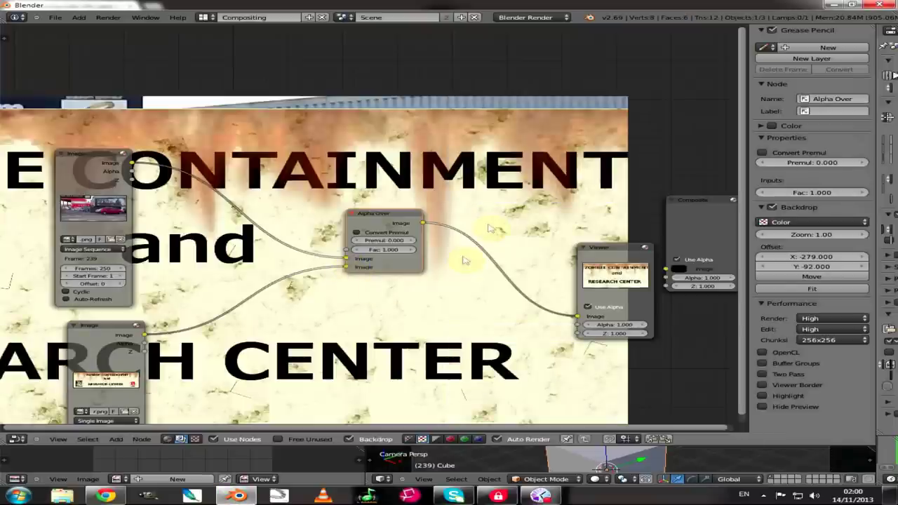
left_click_drag(403, 216, 547, 163)
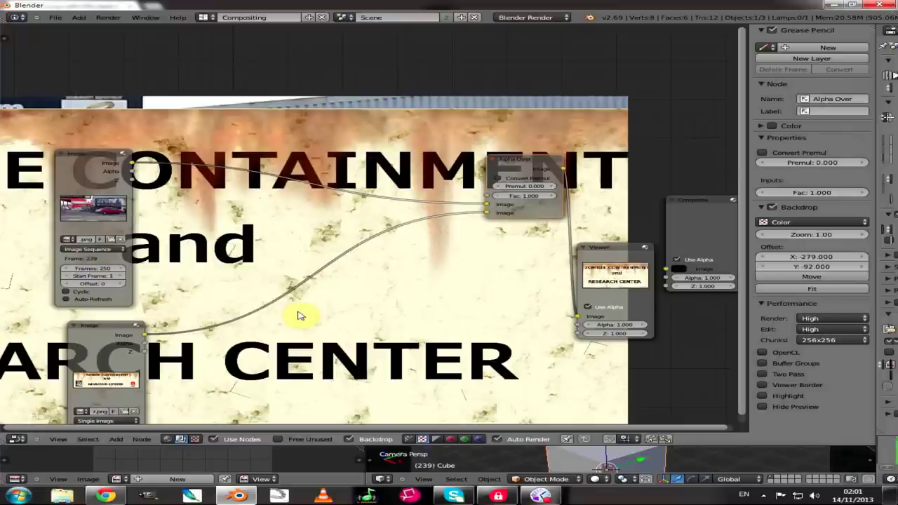
Add a Plane Track Deform distort node and insert it into the link between the banner image and Alpha Over
key("shift+a")
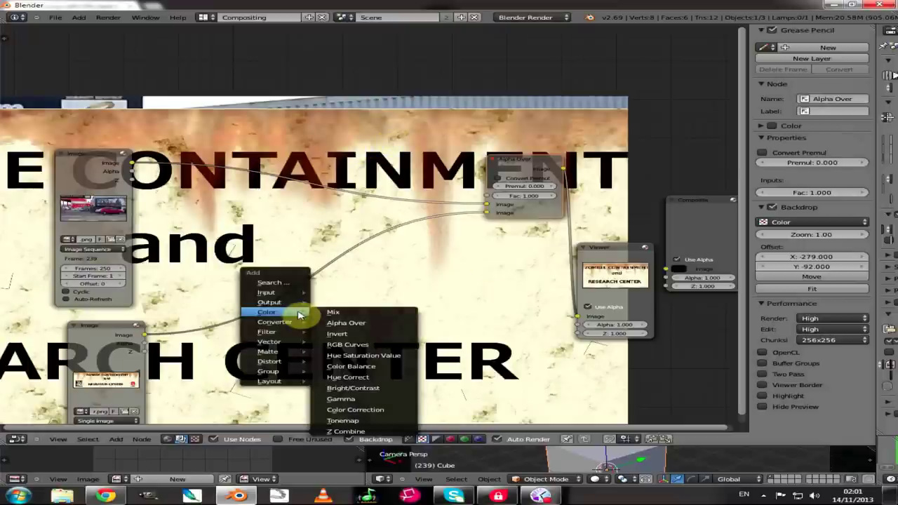
mouse_move(291, 371)
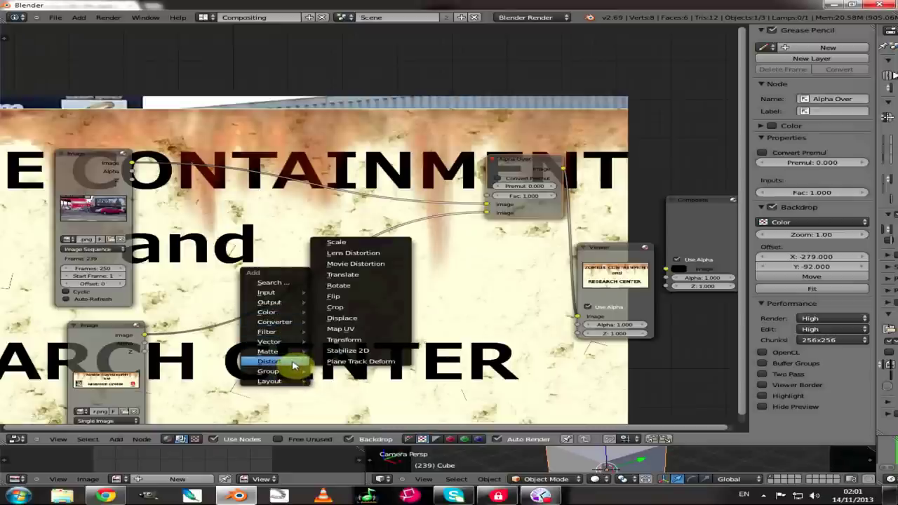
left_click(333, 362)
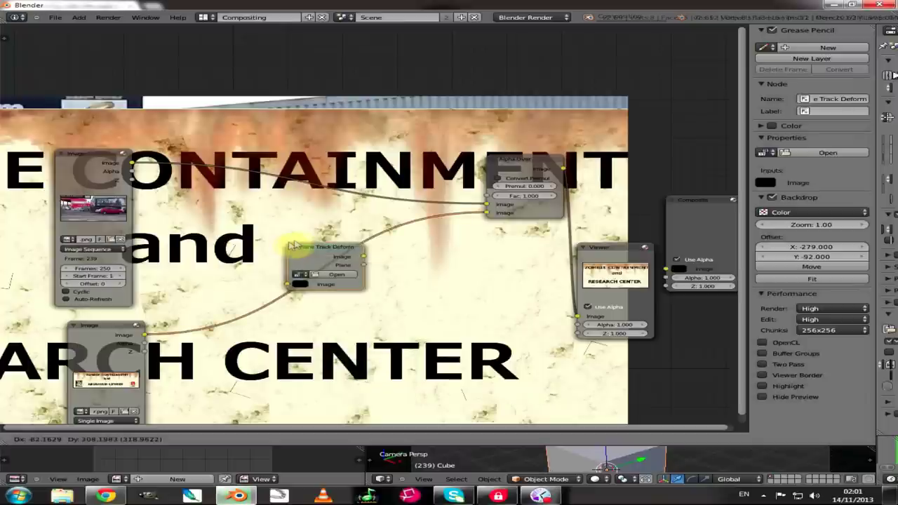
left_click(301, 244)
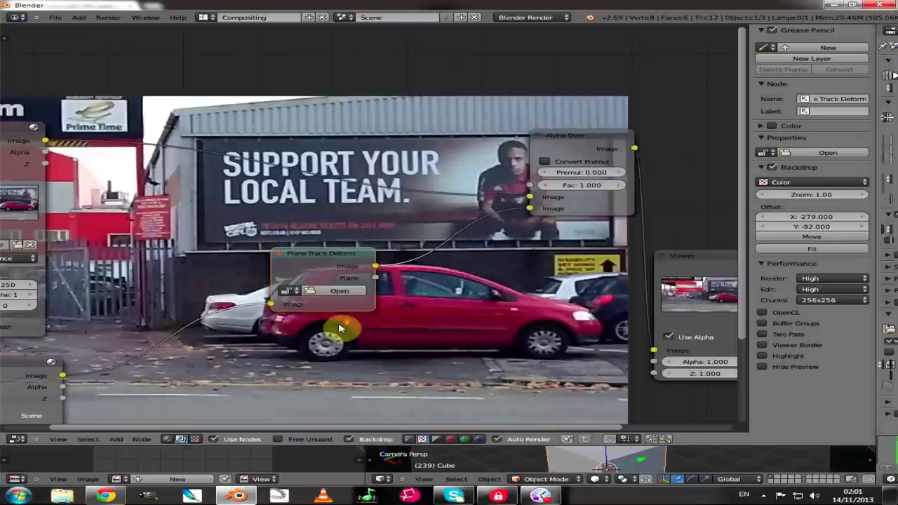
Set the Plane Track Deform node's clip to 0001.png, its tracking object to Camera and its track to Plane Track
scroll(295, 327, "up", 3)
left_click(249, 322)
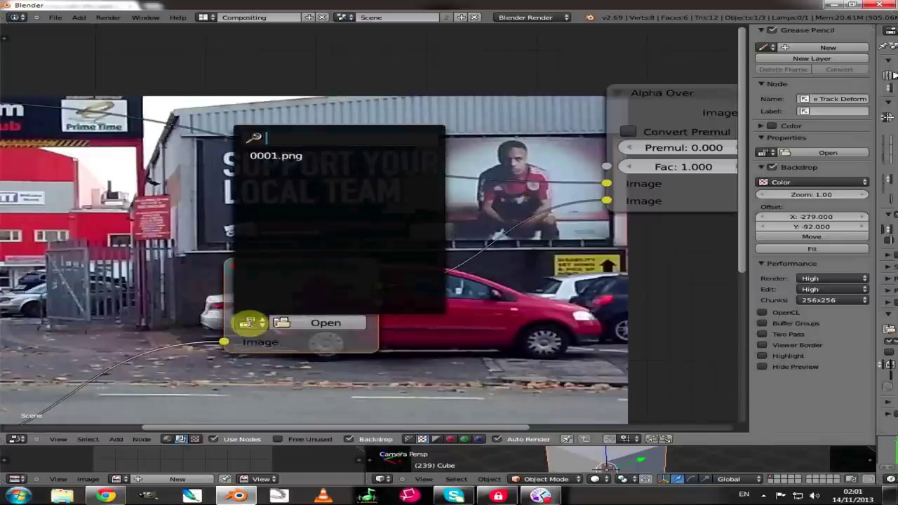
left_click(273, 156)
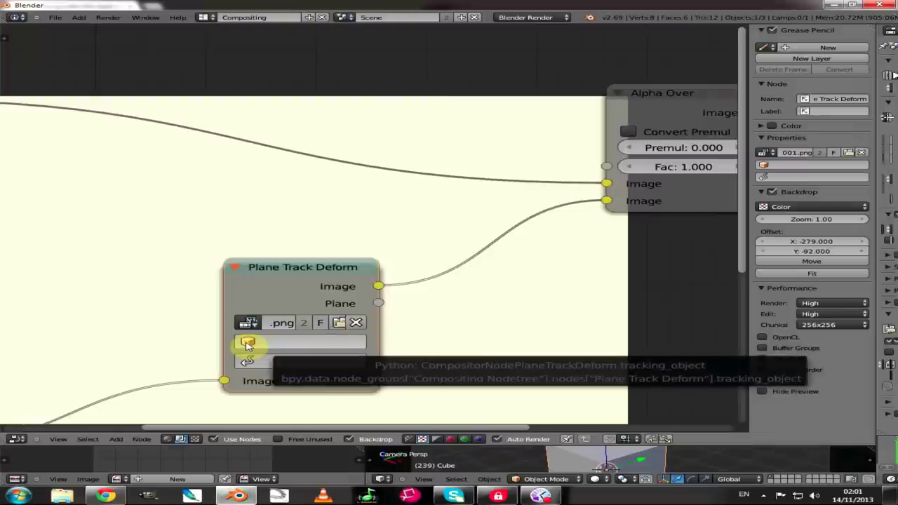
left_click(247, 343)
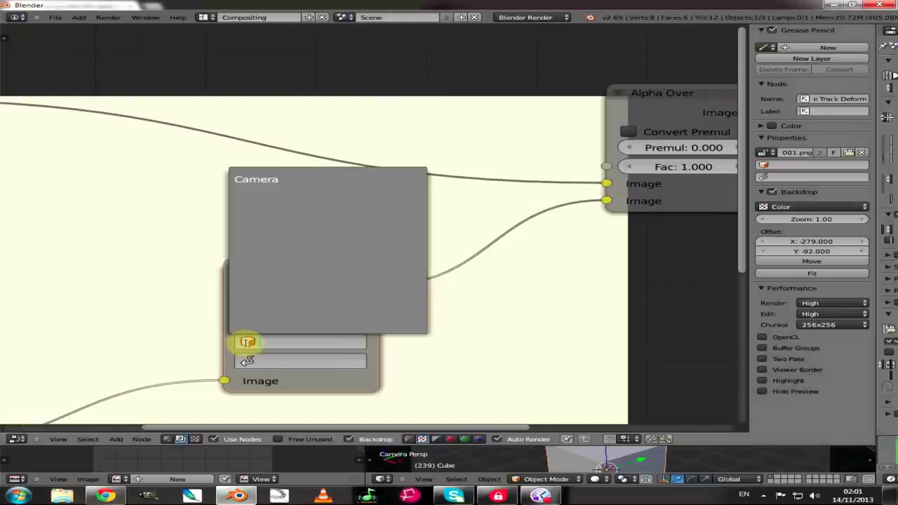
left_click(249, 180)
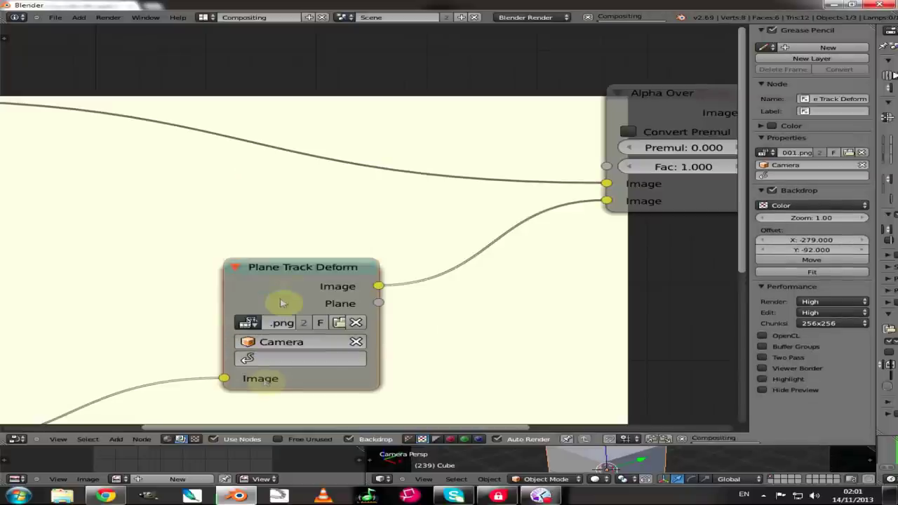
left_click(247, 361)
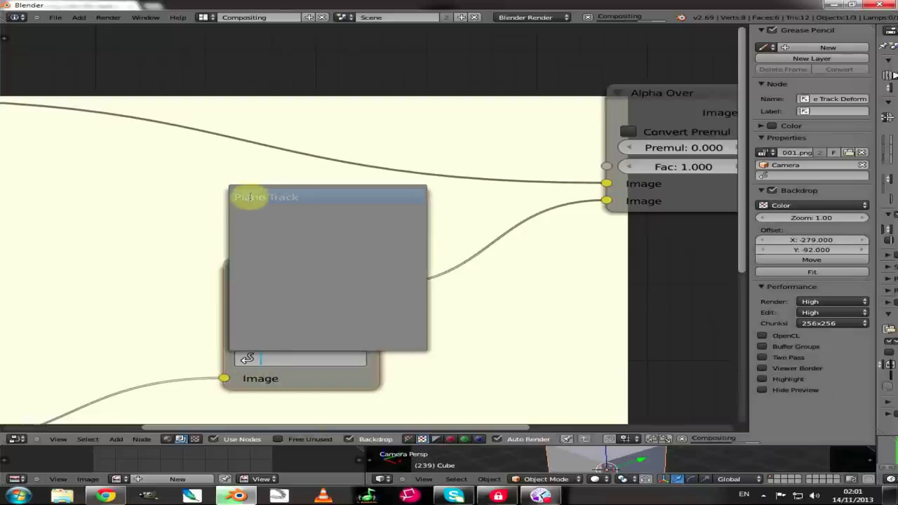
left_click(251, 197)
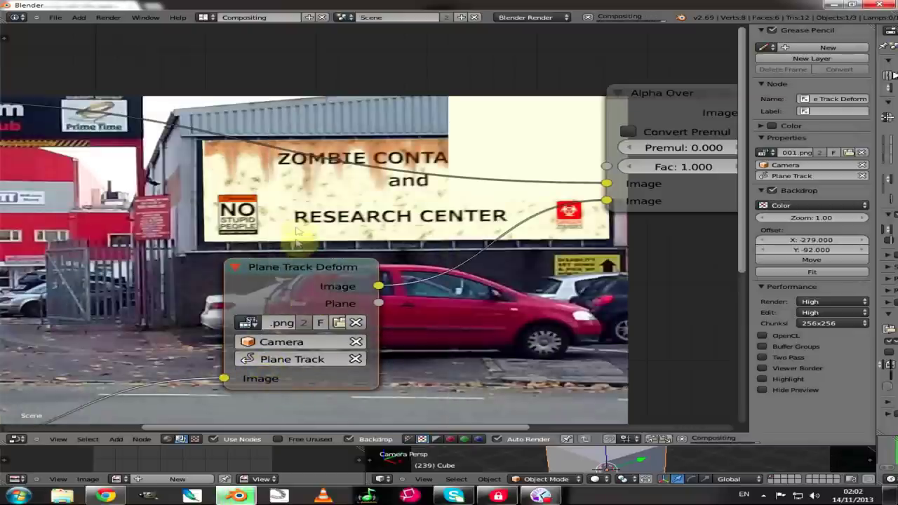
Shrink and reposition the backdrop so the whole composited frame can be examined behind the nodes
middle_click_drag(197, 259, 320, 307)
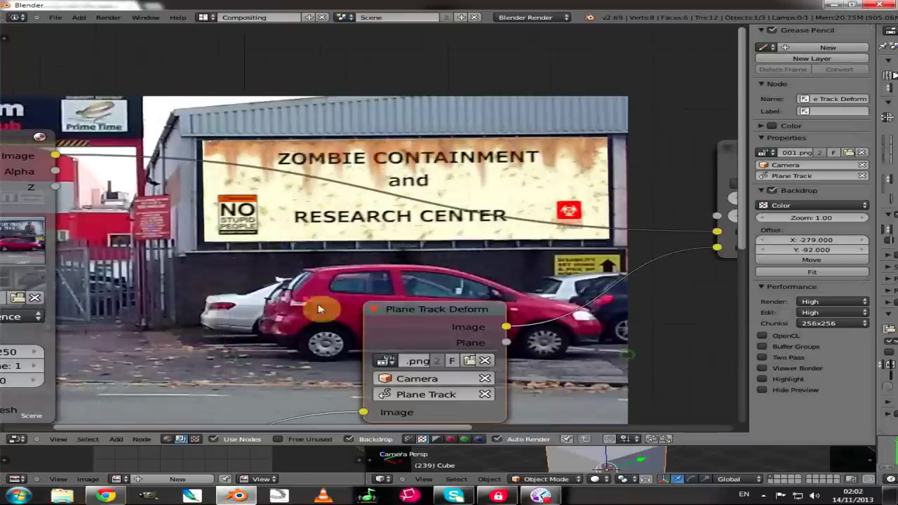
scroll(266, 301, "down", 2)
scroll(267, 302, "up", 1)
key("v")
key("v")
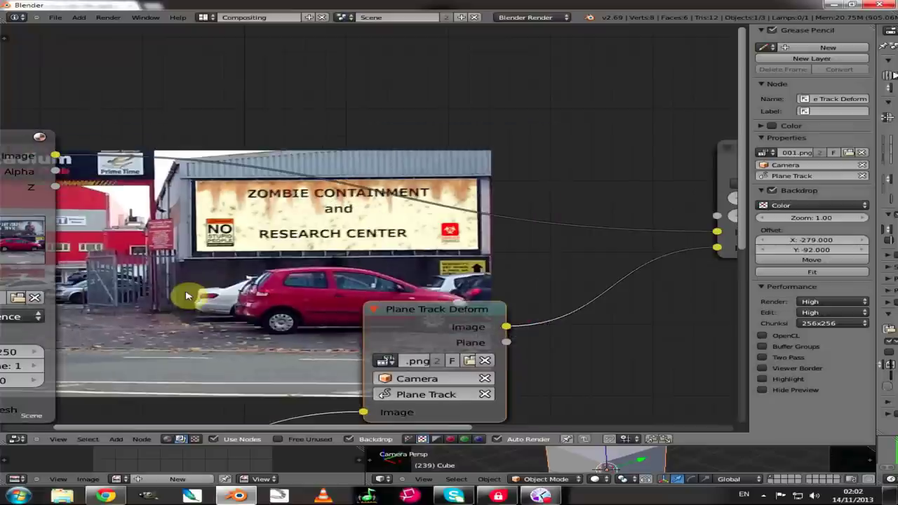
middle_click_drag(169, 284, 470, 220)
scroll(367, 393, "down", 1)
key("v")
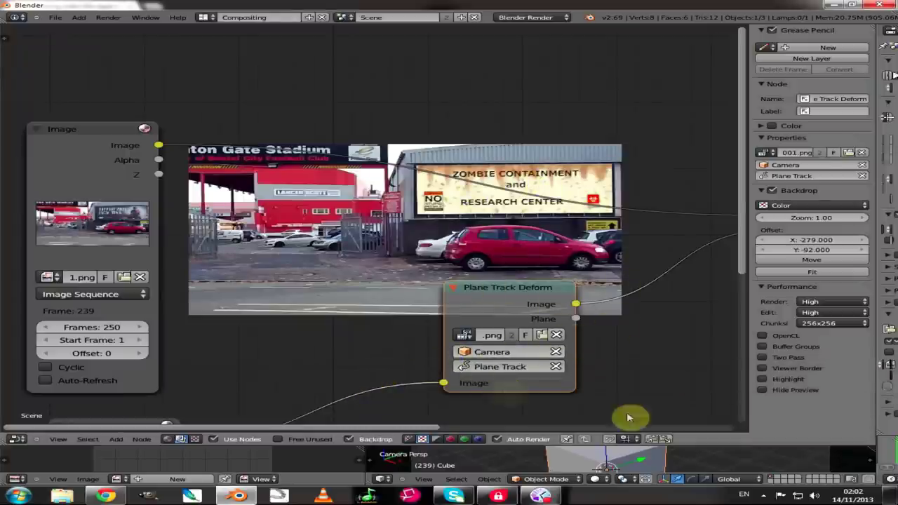
Widen the properties and timeline area, and scrub back to frame 29 to check how the banner follows the billboard
left_click_drag(875, 414, 709, 421)
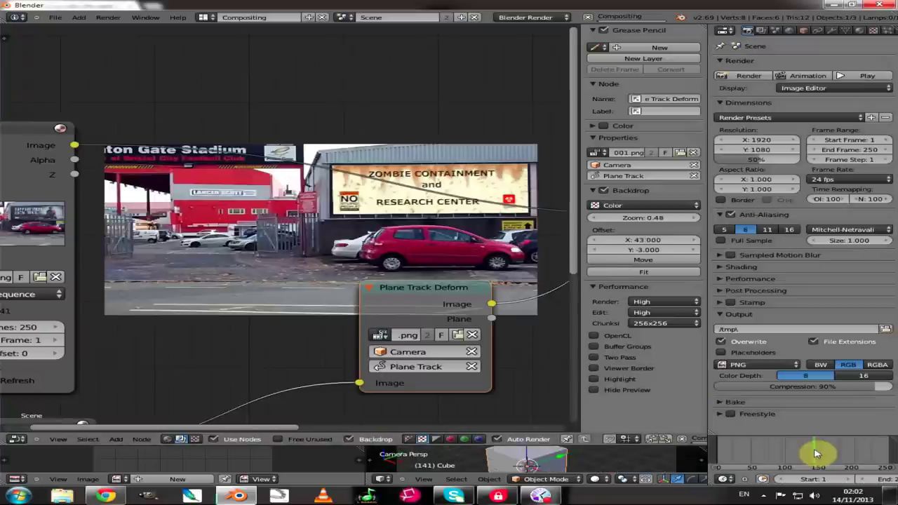
left_click_drag(816, 454, 775, 456)
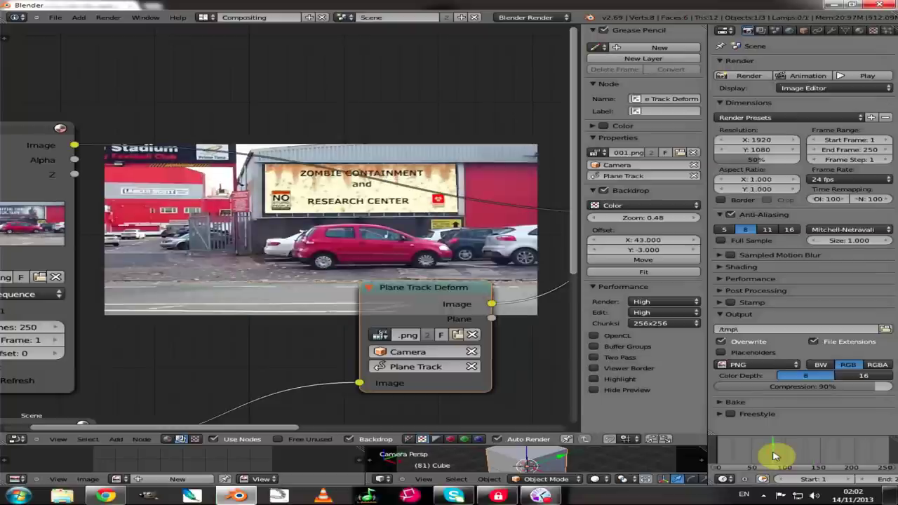
left_click(738, 456)
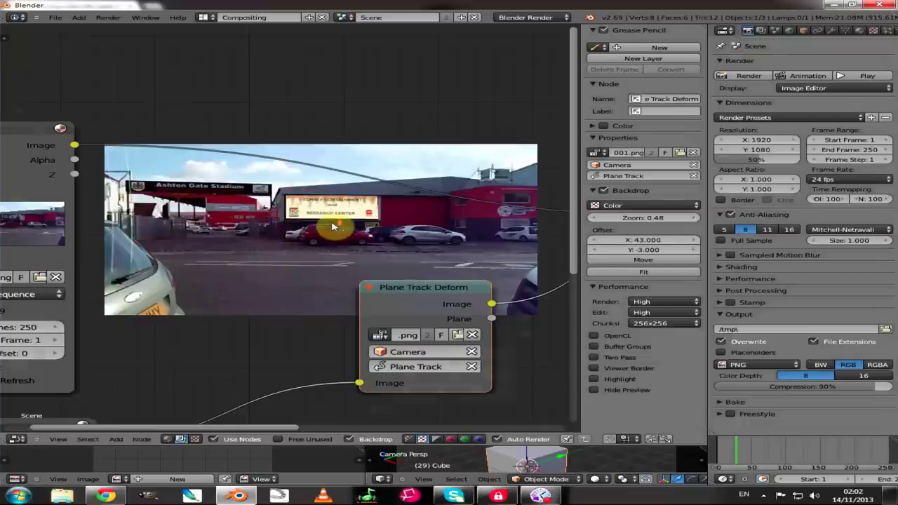
scroll(333, 226, "up", 1)
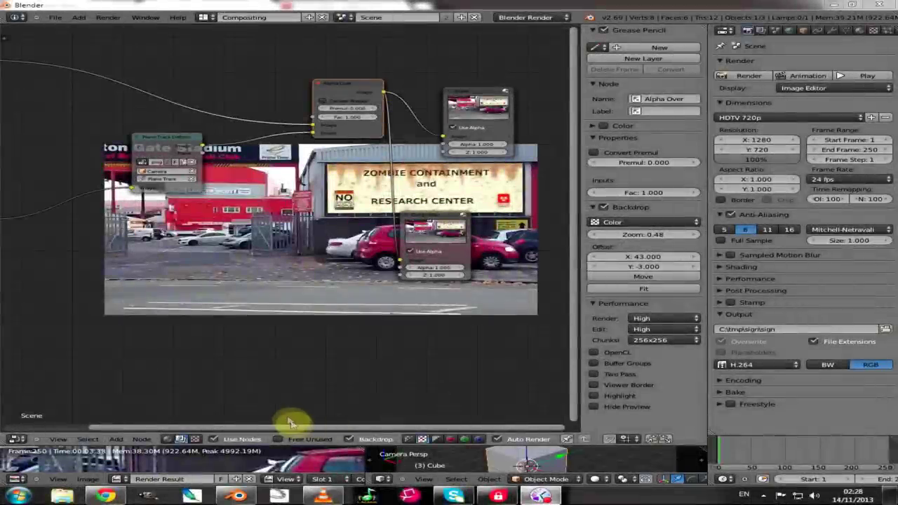
Switch to VLC media player and play the rendered sign0001-0250.avi, pausing it to inspect the tracked banner
left_click(327, 497)
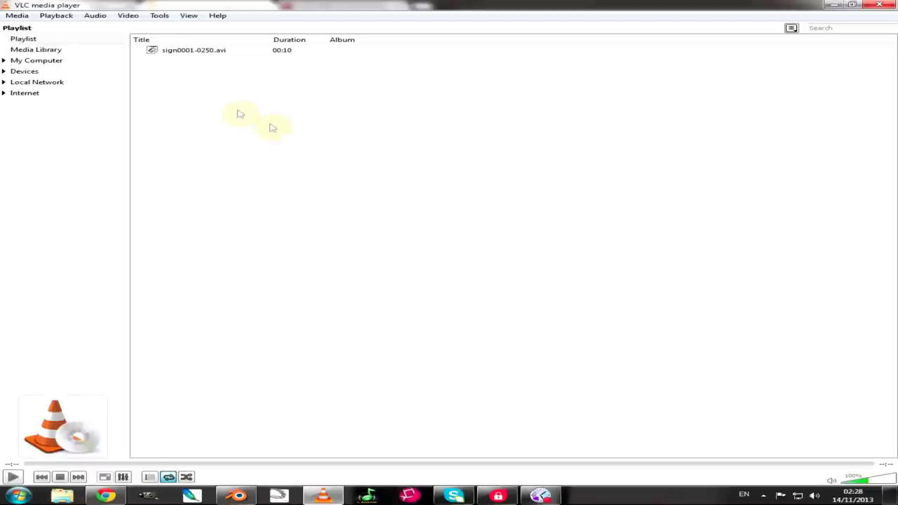
left_click(12, 478)
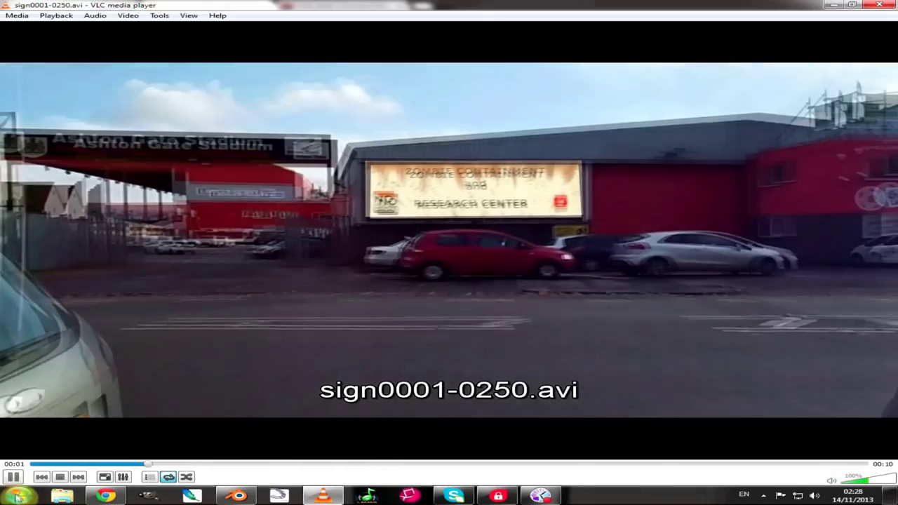
left_click(12, 477)
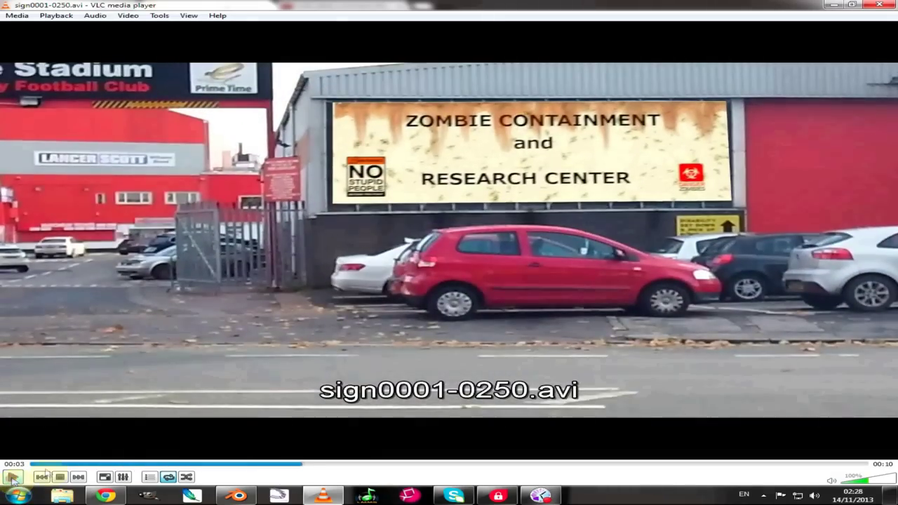
left_click(13, 477)
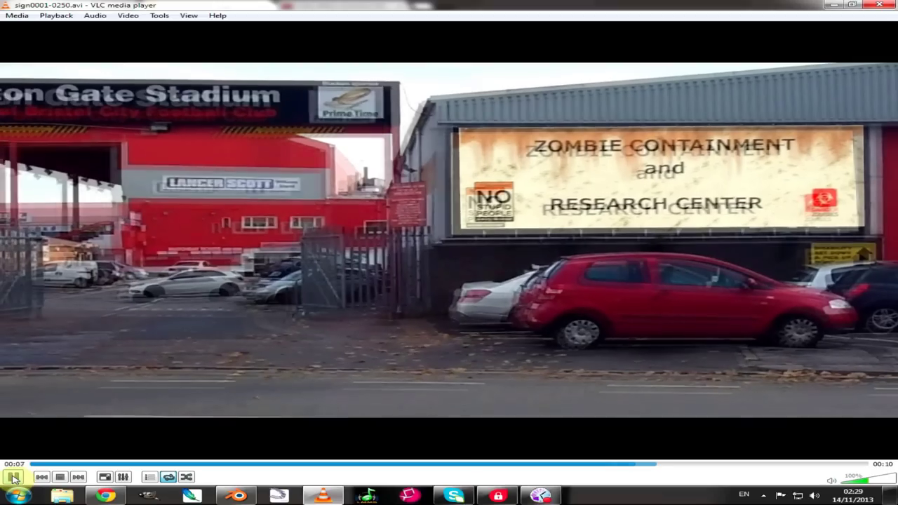
left_click(12, 477)
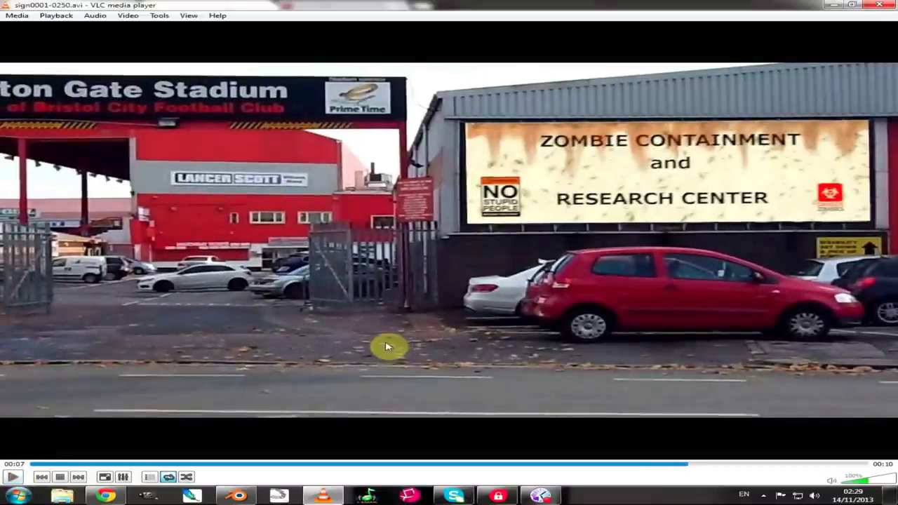
Return to Blender and save the project as banner.blend in the tutorials folder
left_click(235, 496)
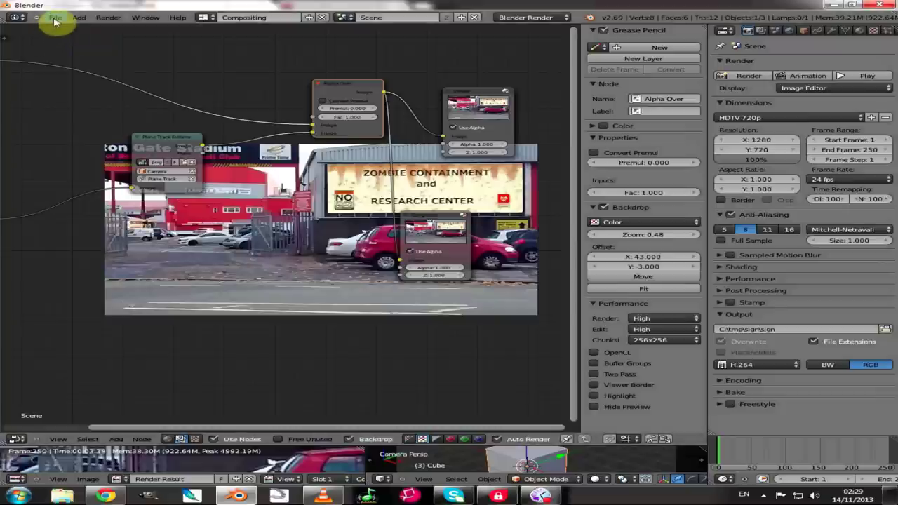
left_click(55, 19)
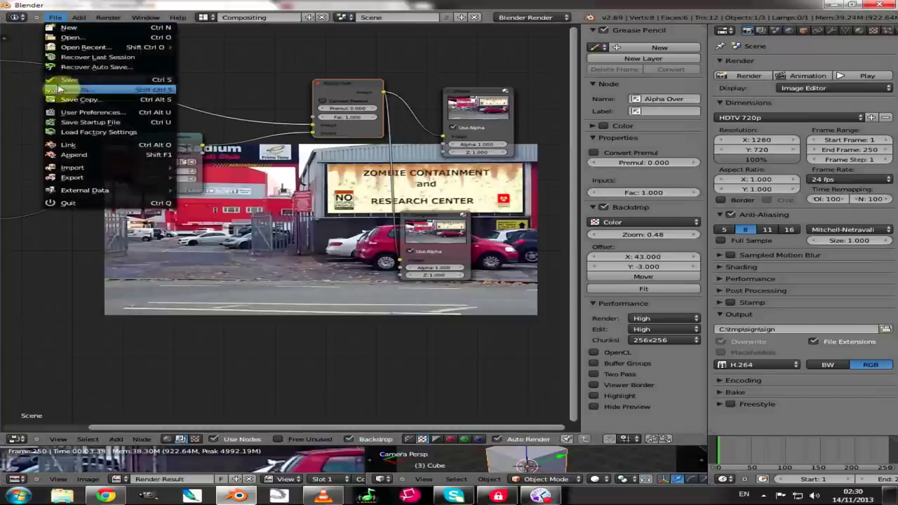
left_click(70, 94)
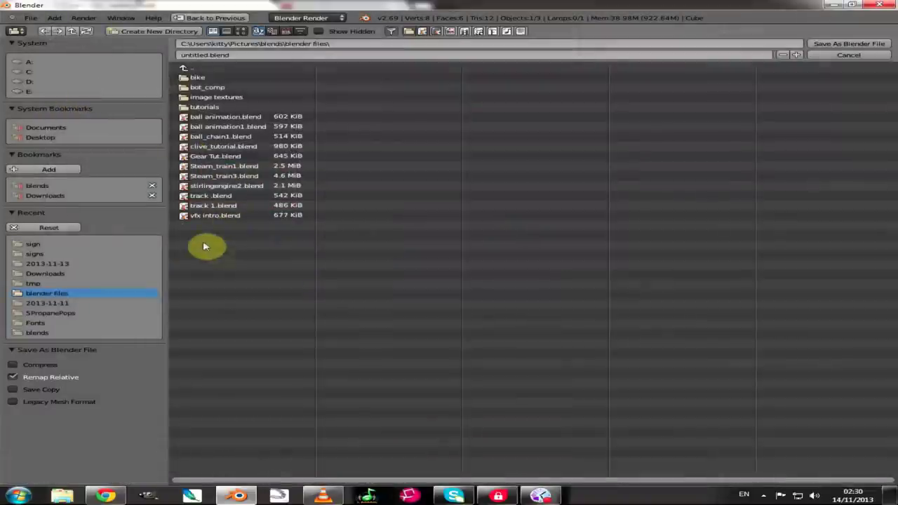
left_click(196, 108)
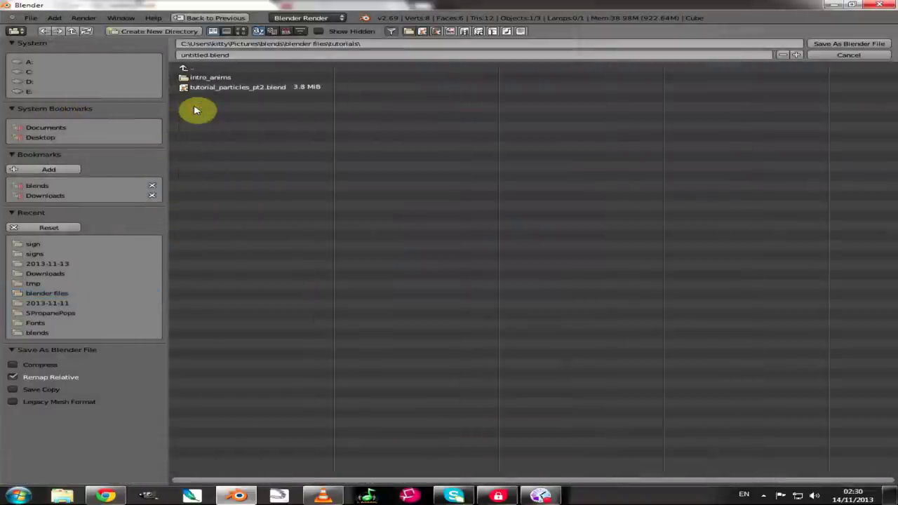
left_click(205, 55)
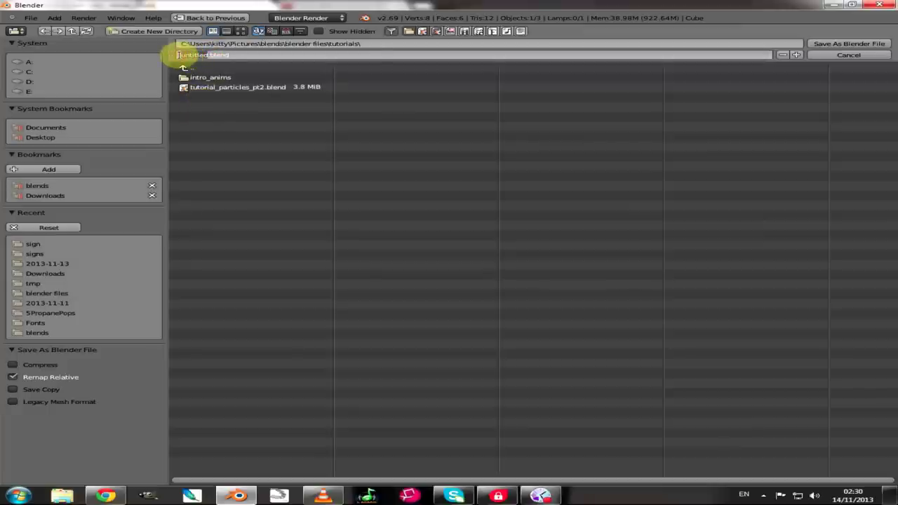
type("smoke")
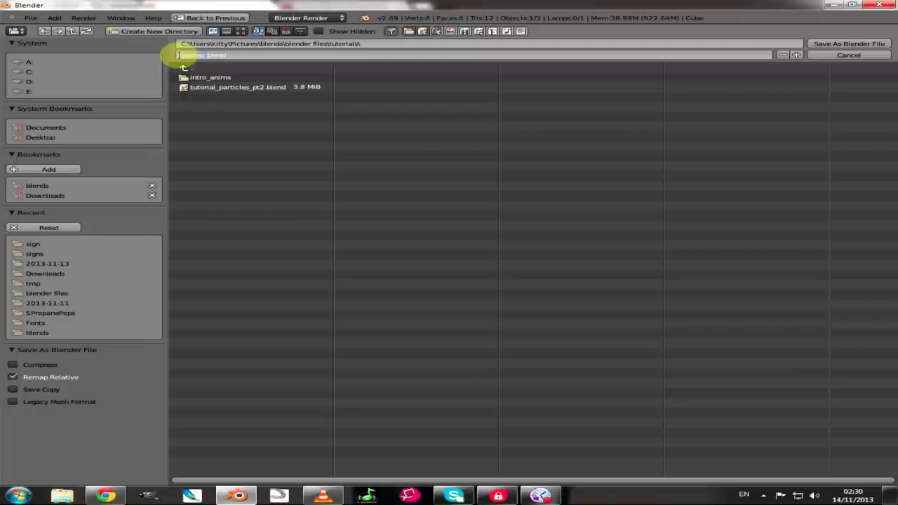
left_click(852, 45)
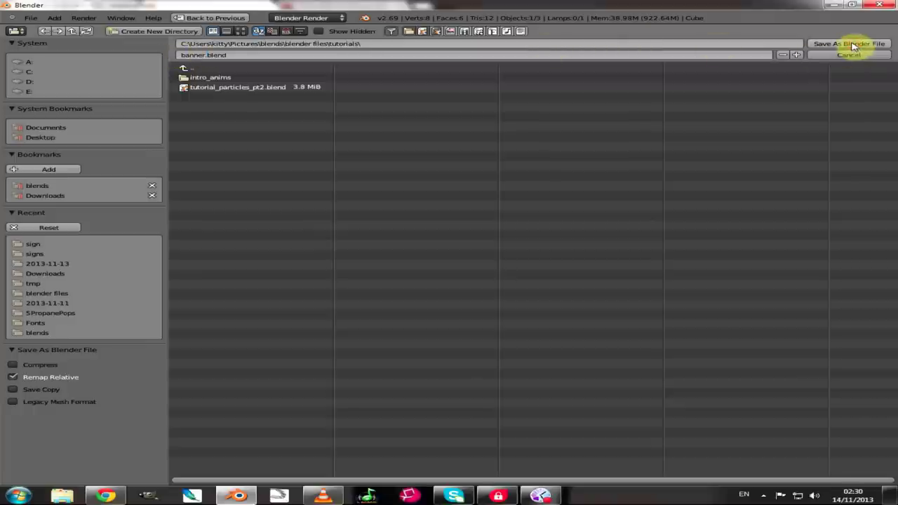
left_click(851, 43)
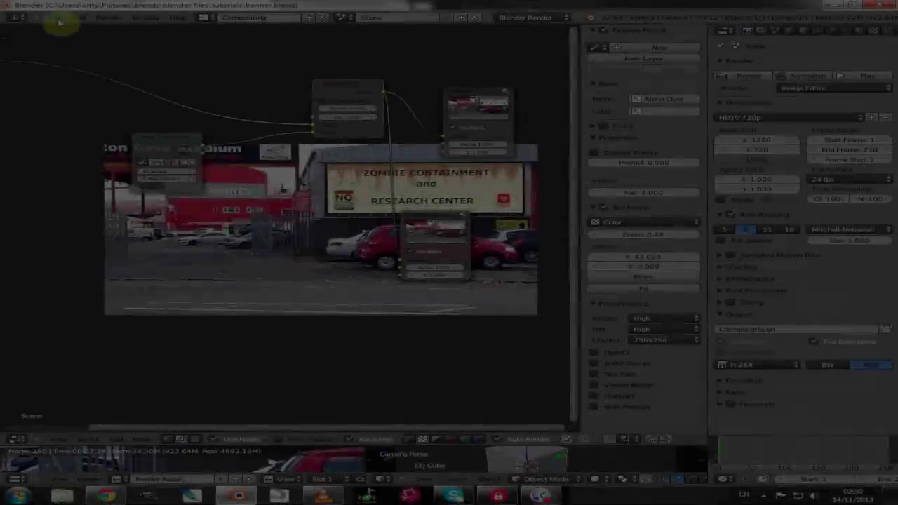
Open the recent file track 1.blend and switch its screen layout to Motion Tracking
left_click(59, 19)
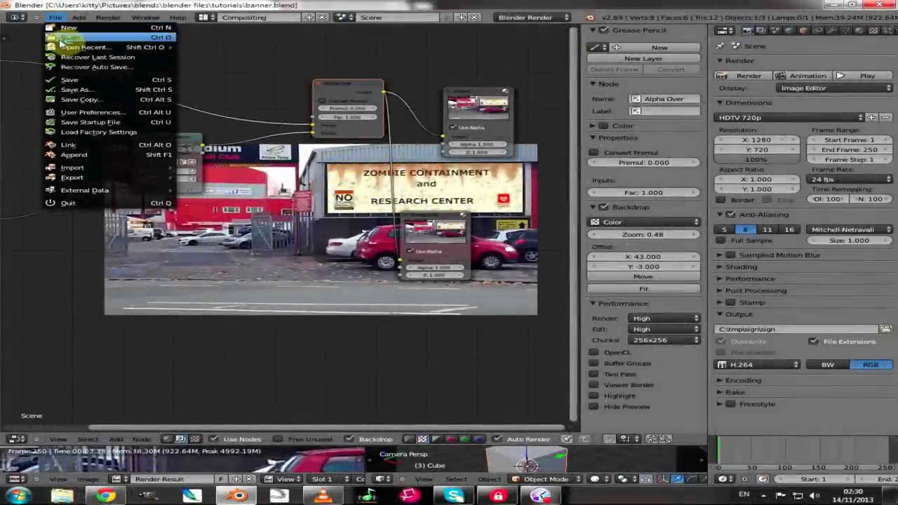
left_click(69, 37)
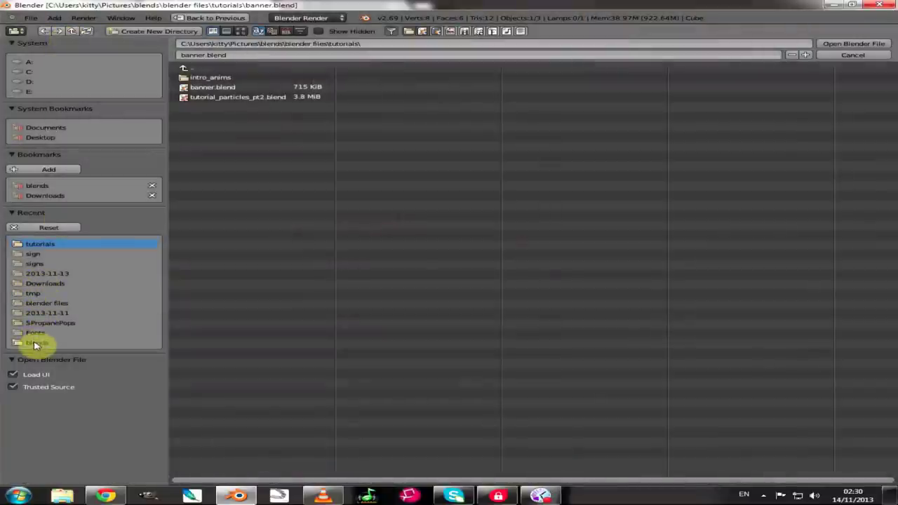
left_click(157, 19)
left_click(195, 216)
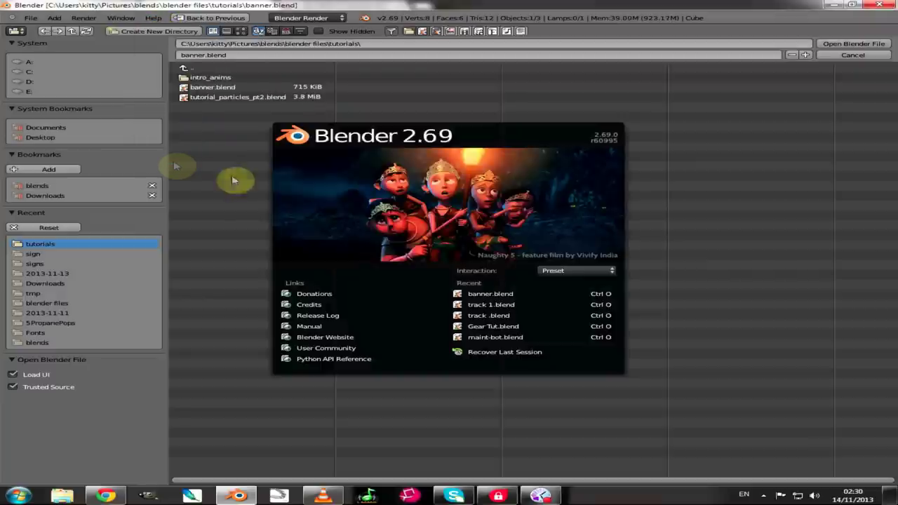
left_click(498, 306)
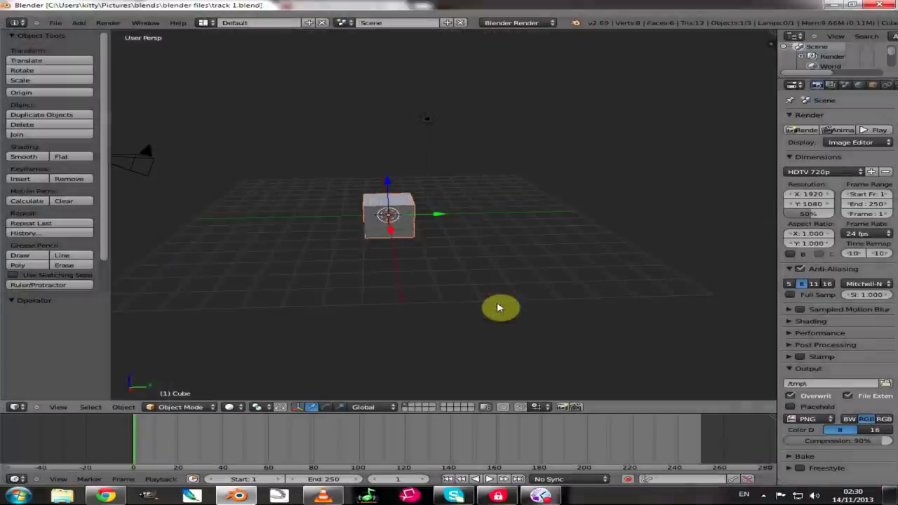
left_click(208, 24)
left_click(226, 89)
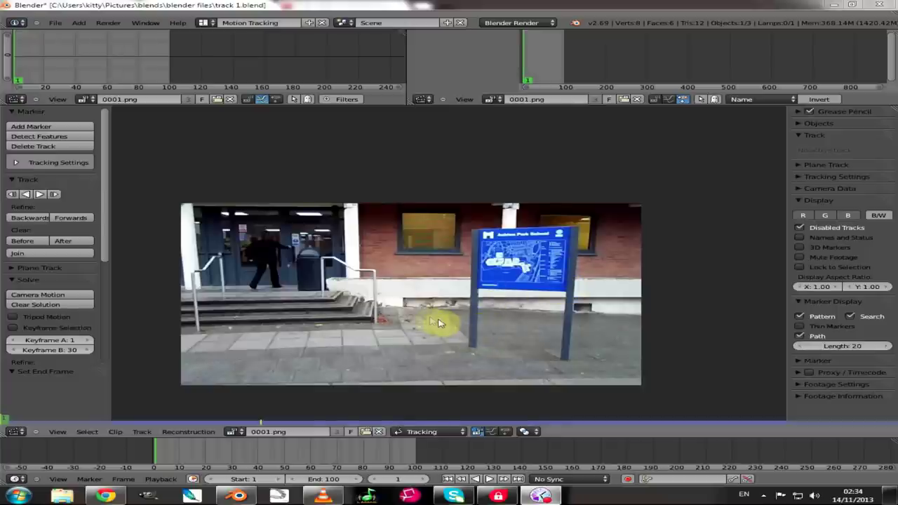
Play the footage to review its motion, stop it, and examine the blue Ashton Park School sign up close
key("alt+a")
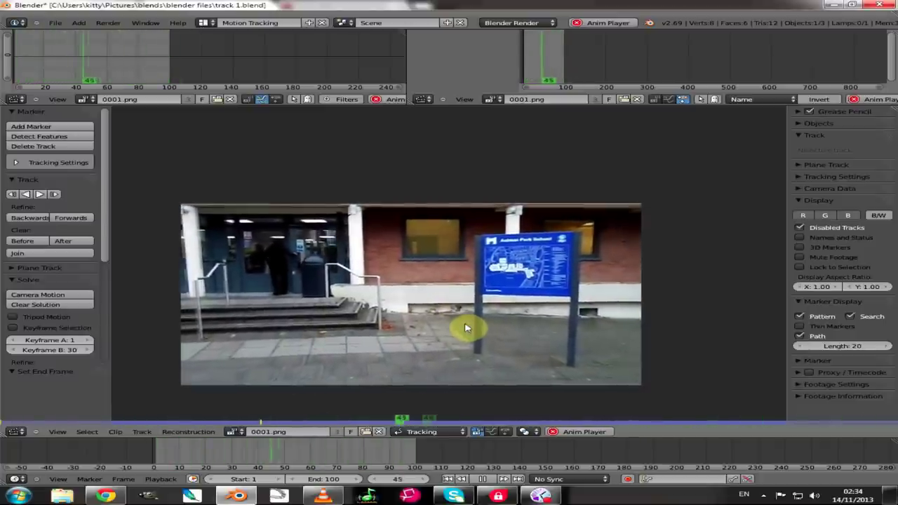
key("Escape")
scroll(404, 347, "up", 4)
middle_click_drag(404, 347, 353, 316)
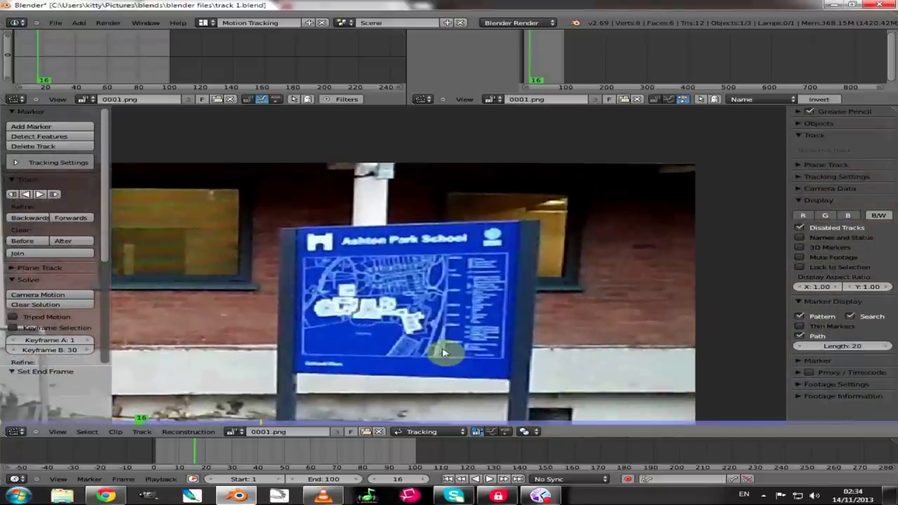
scroll(435, 352, "up", 2)
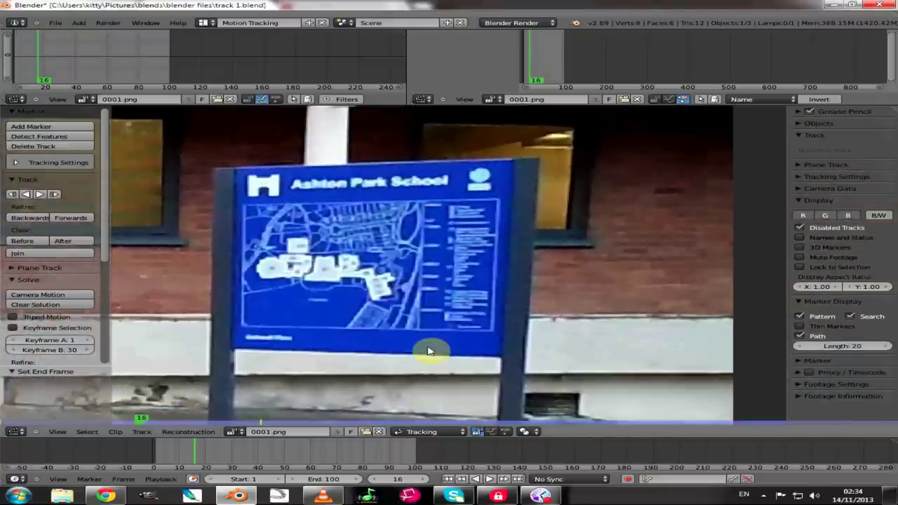
middle_click_drag(429, 351, 321, 363)
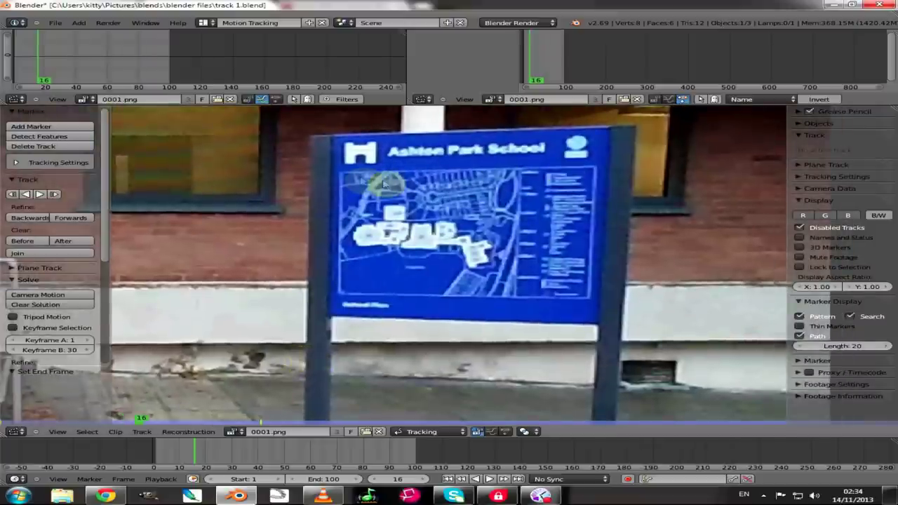
Go to frame 1 and place a tracking marker precisely on the upper-left corner of the sign's map border
left_click_drag(384, 184, 341, 178)
key("shift+Left")
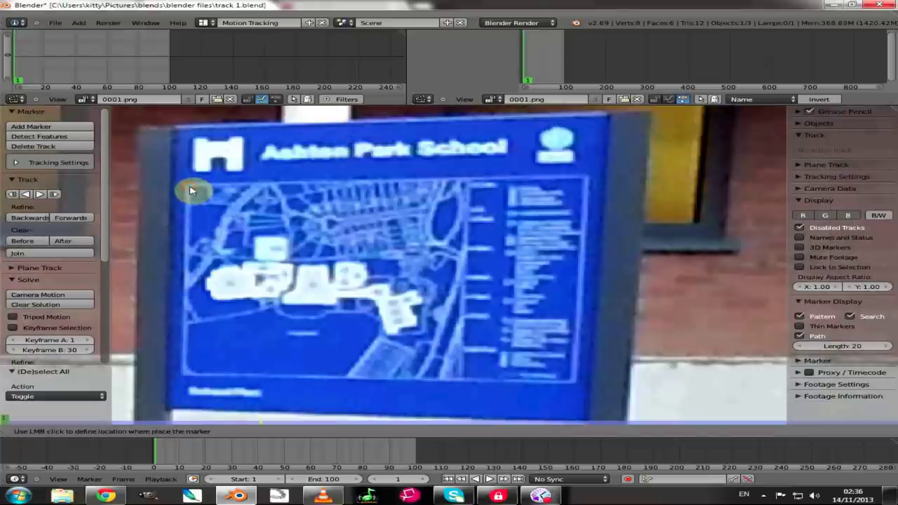
left_click(190, 189)
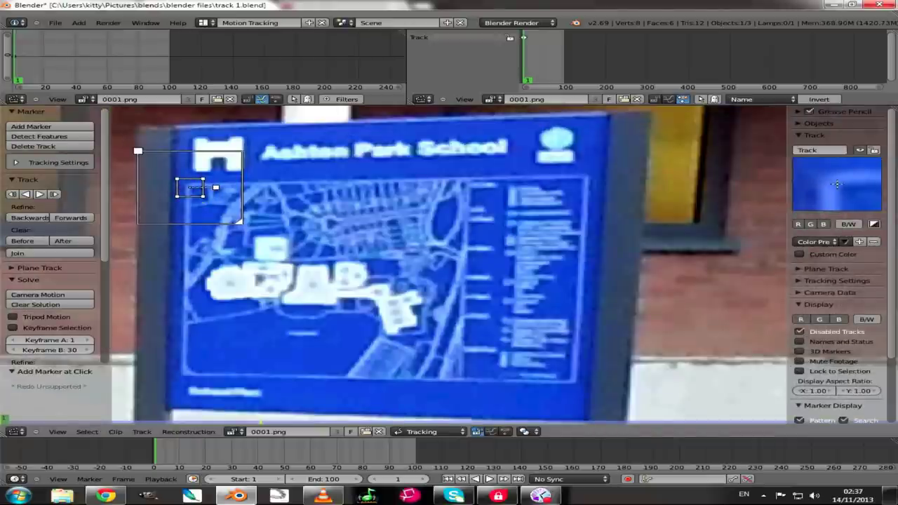
left_click_drag(190, 188, 191, 190)
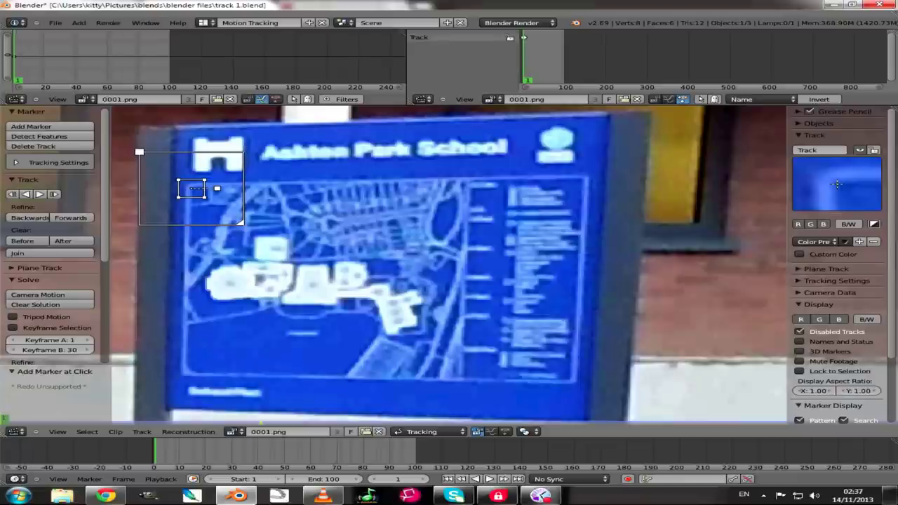
left_click(191, 189)
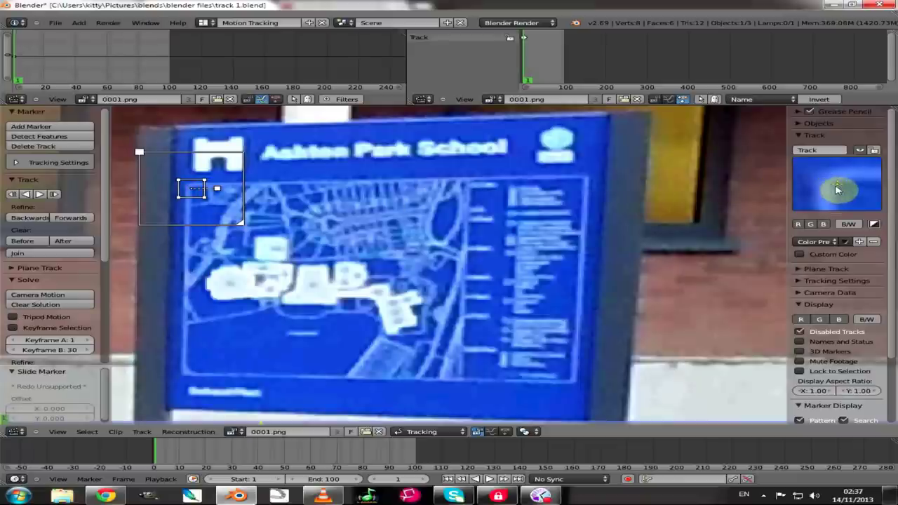
Add a tracking marker on the upper-right corner of the sign's map border
scroll(472, 273, "down", 3)
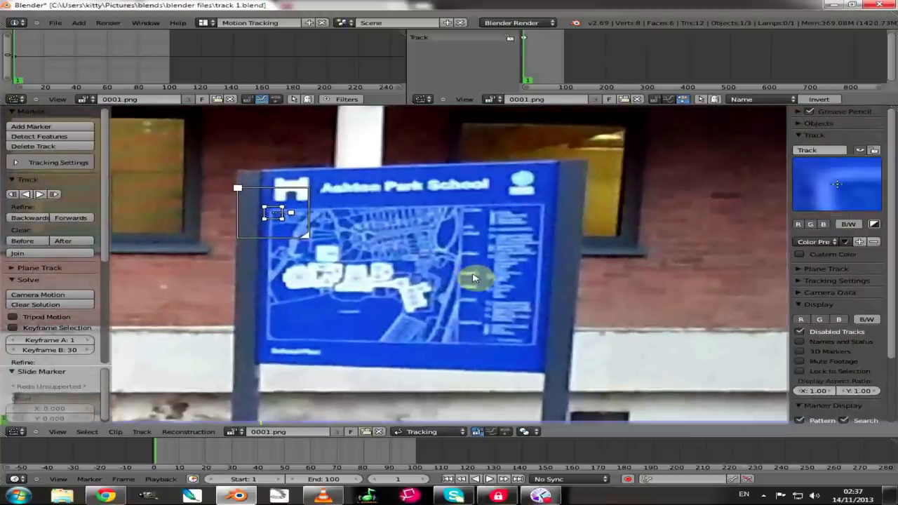
scroll(352, 219, "up", 3)
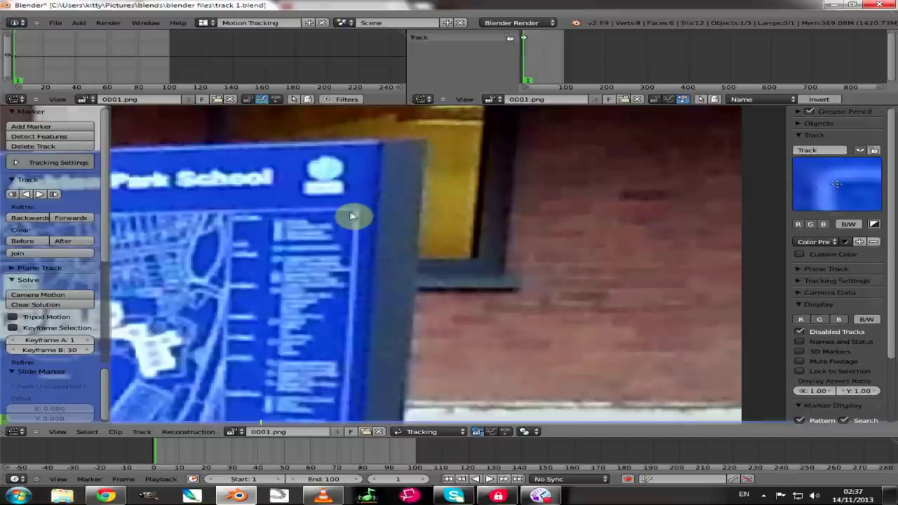
left_click(352, 215, "ctrl")
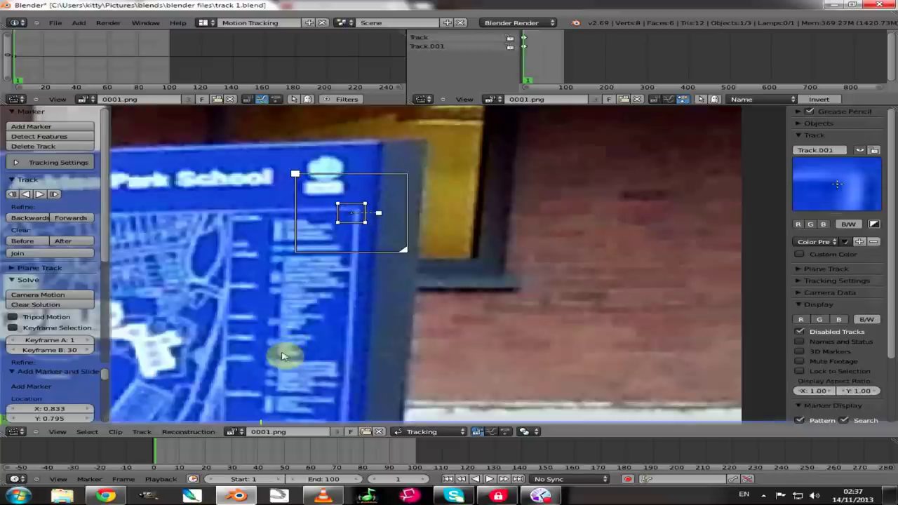
Add a tracking marker on the lower-right corner of the map border and nudge it onto the corner
scroll(357, 295, "up", 2)
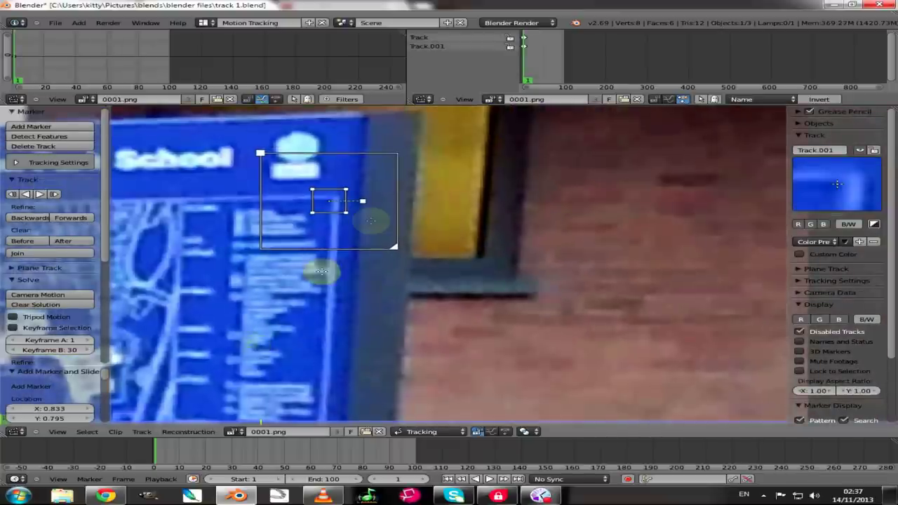
scroll(322, 271, "up", 3)
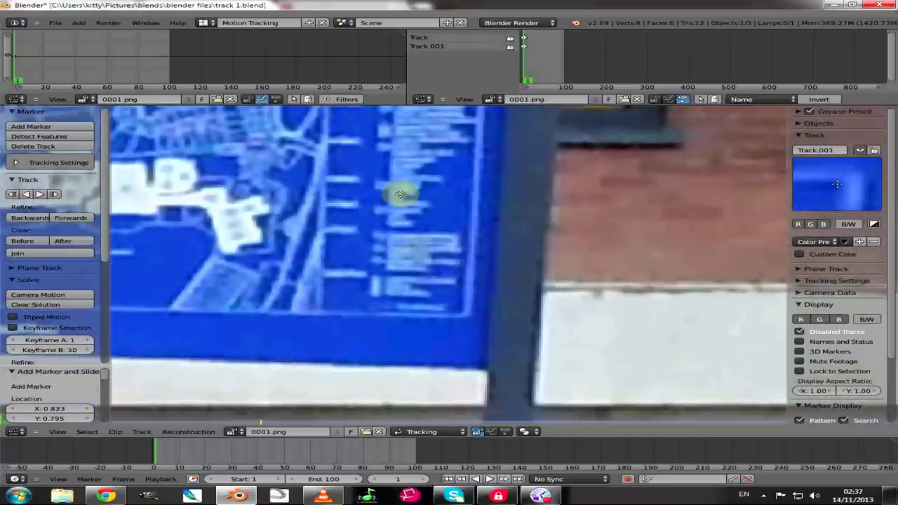
left_click(461, 315, "ctrl")
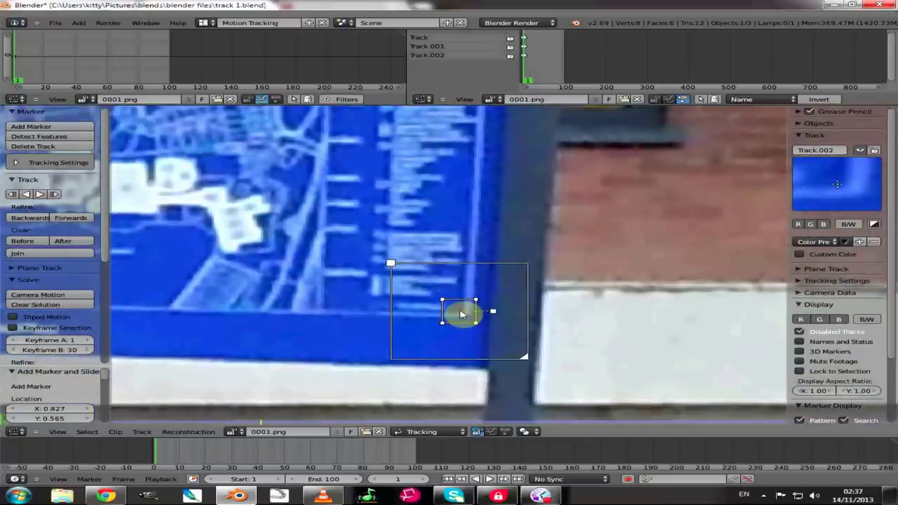
left_click_drag(461, 315, 461, 312)
left_click_drag(281, 327, 238, 321)
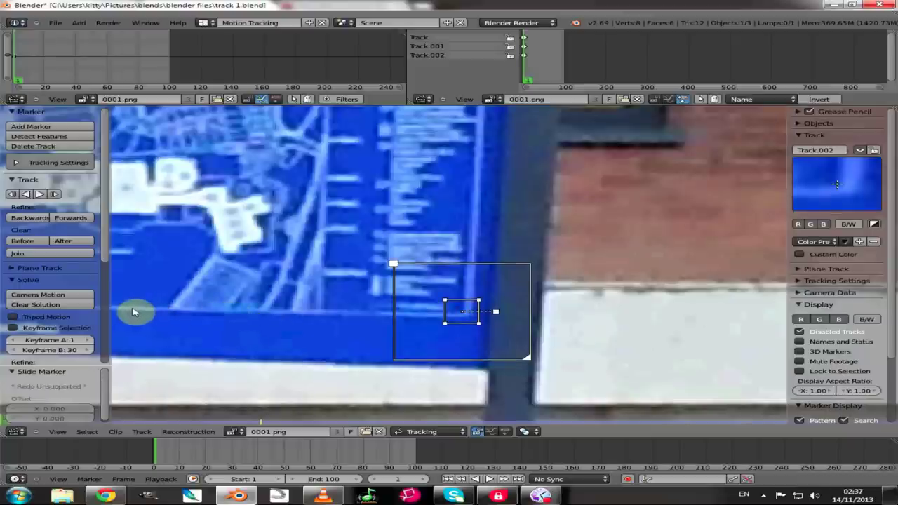
Add a tracking marker on the lower-left corner of the map border and align it with the corner
middle_click_drag(131, 307, 442, 311)
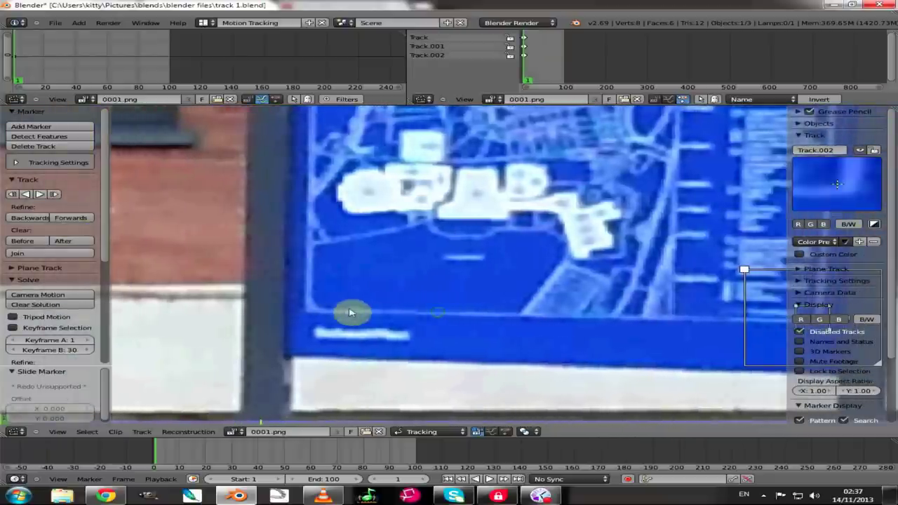
left_click(319, 308, "ctrl")
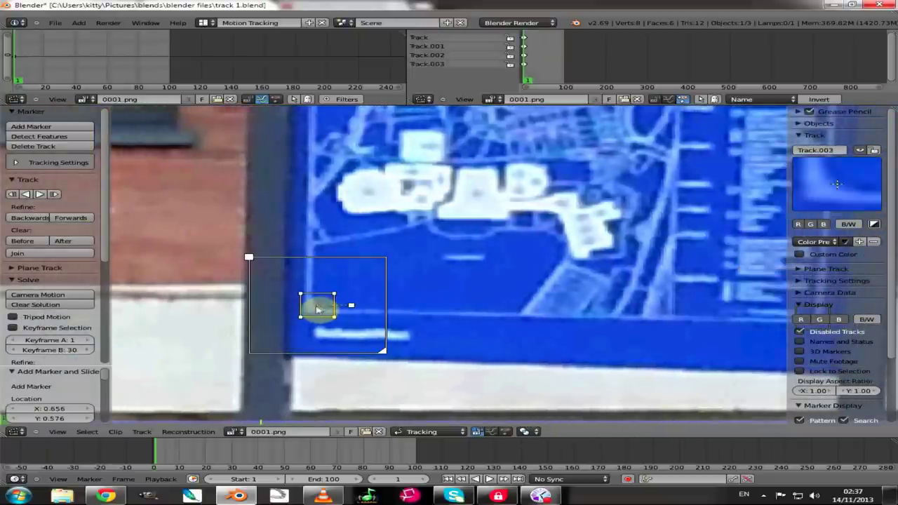
left_click_drag(317, 308, 314, 305, "ctrl")
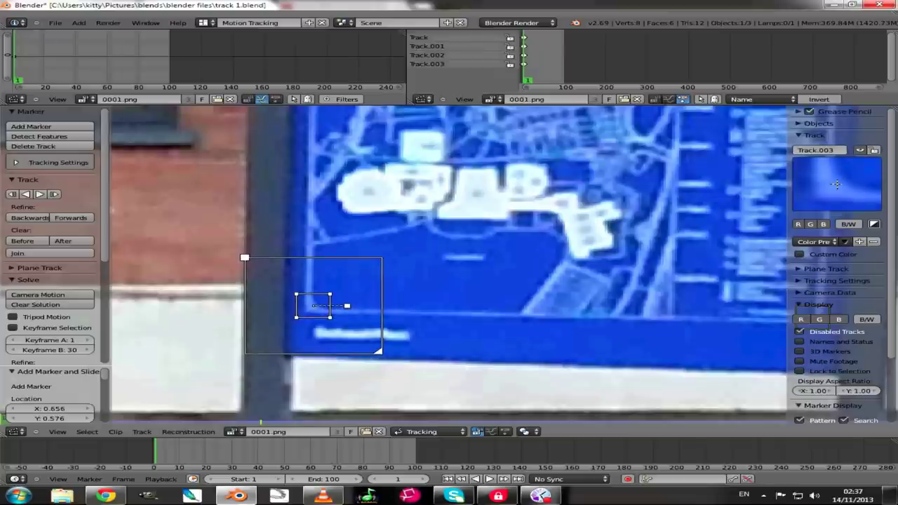
left_click(312, 306)
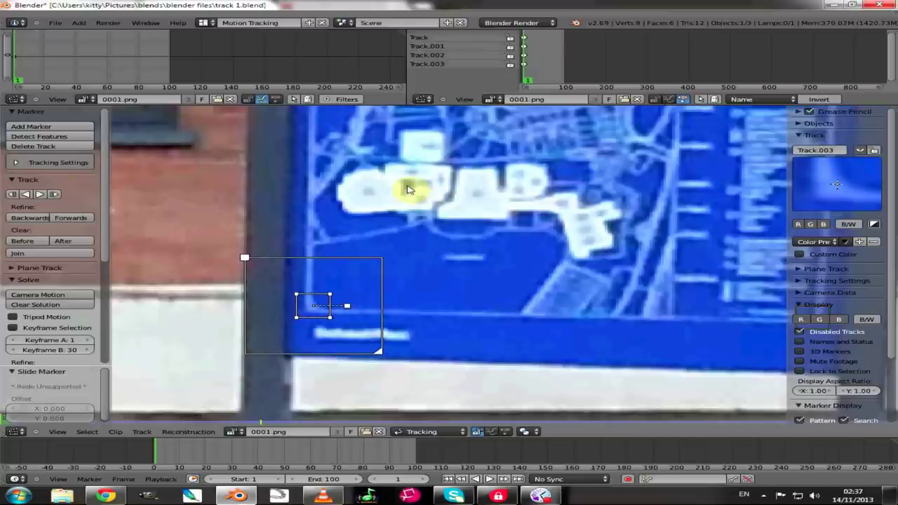
Add one marker on the dark spot within the map's white buildings and another on the street junction above them
left_click(406, 187, "ctrl")
middle_click_drag(477, 199, 375, 377)
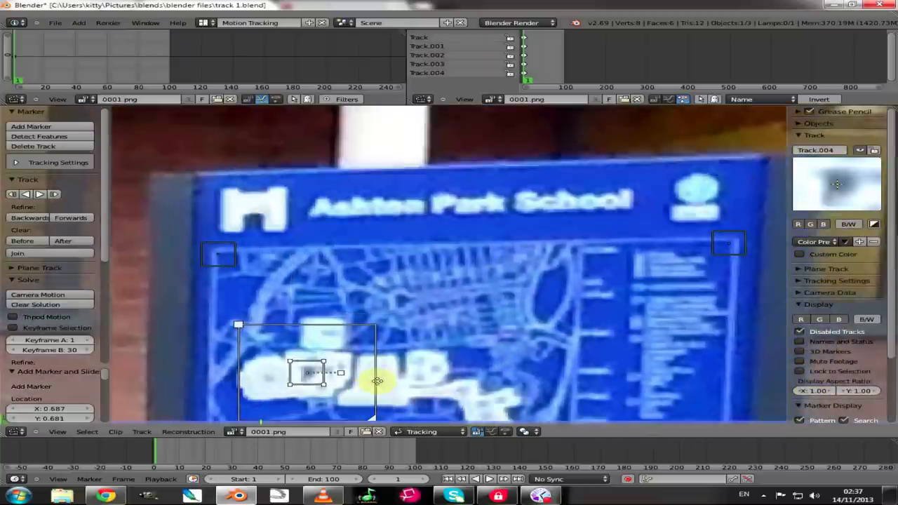
left_click(401, 300, "ctrl")
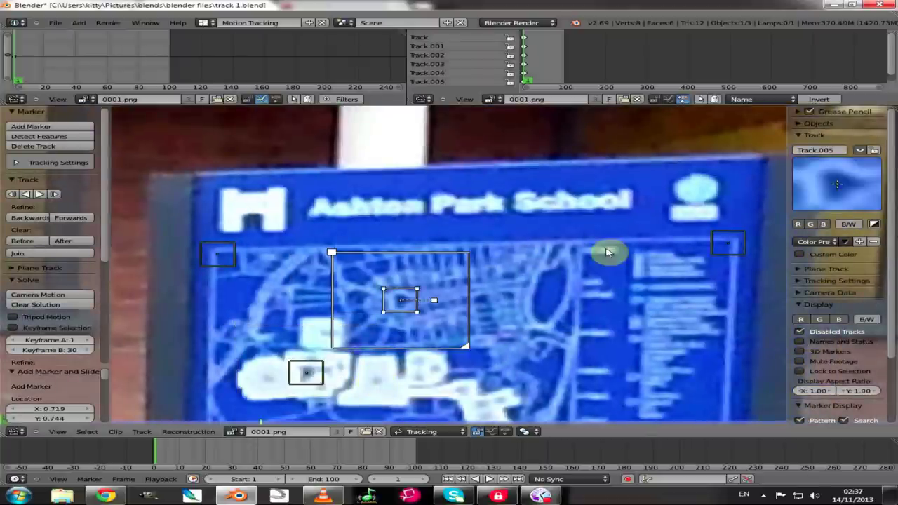
Add a marker on the round logo in the sign's upper-right corner and scale it up about 3.76 times
left_click(697, 190, "ctrl")
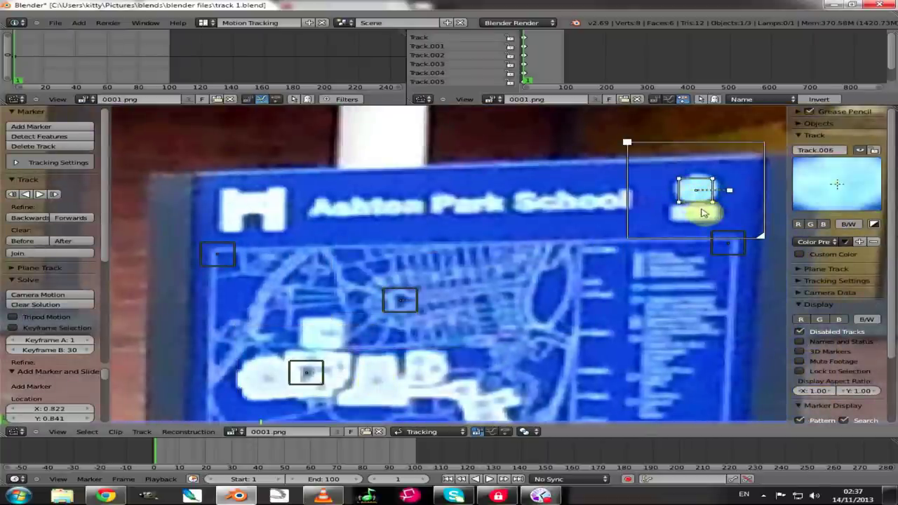
key("s")
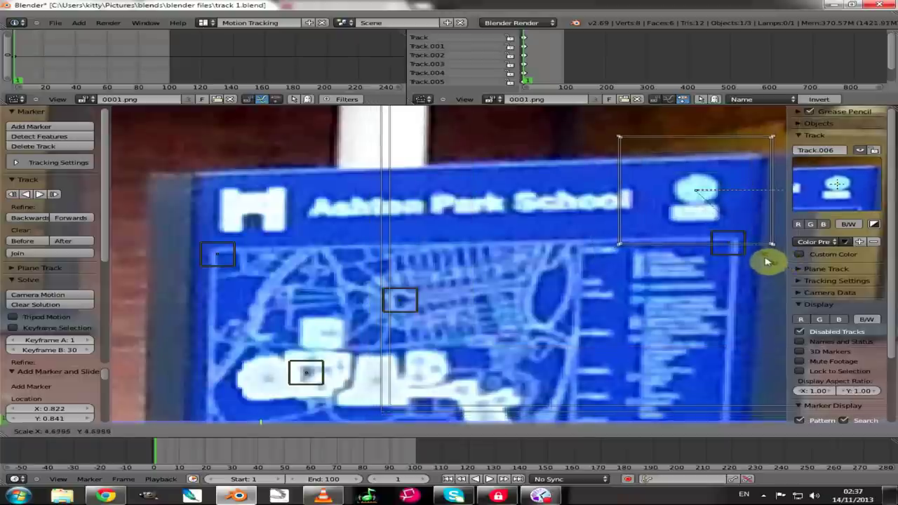
left_click(738, 265)
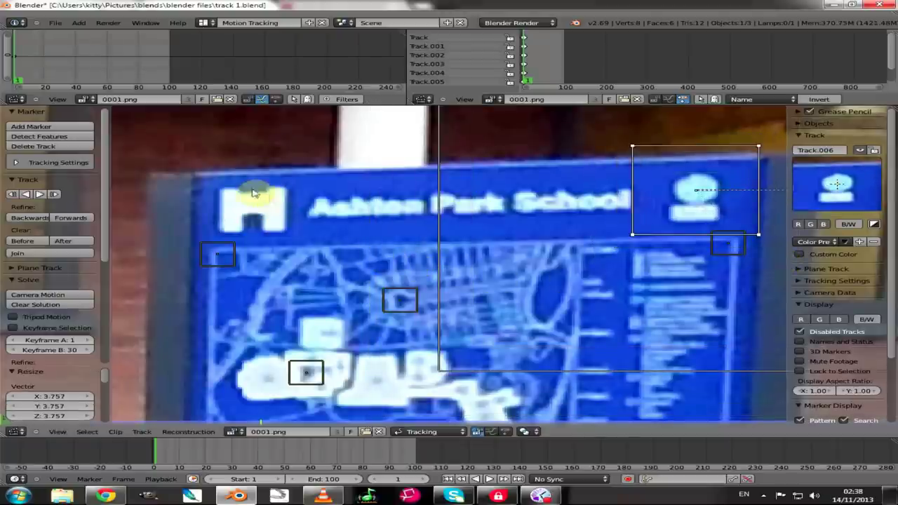
Add a marker on the white H-shaped logo, scale it up about 3.73 times, and shift it slightly down
left_click(251, 211, "ctrl")
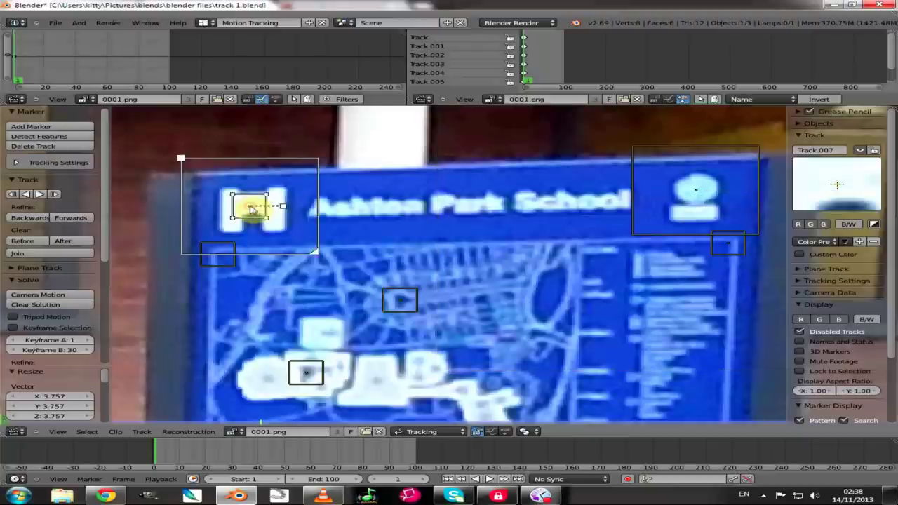
key("s")
left_click(305, 229)
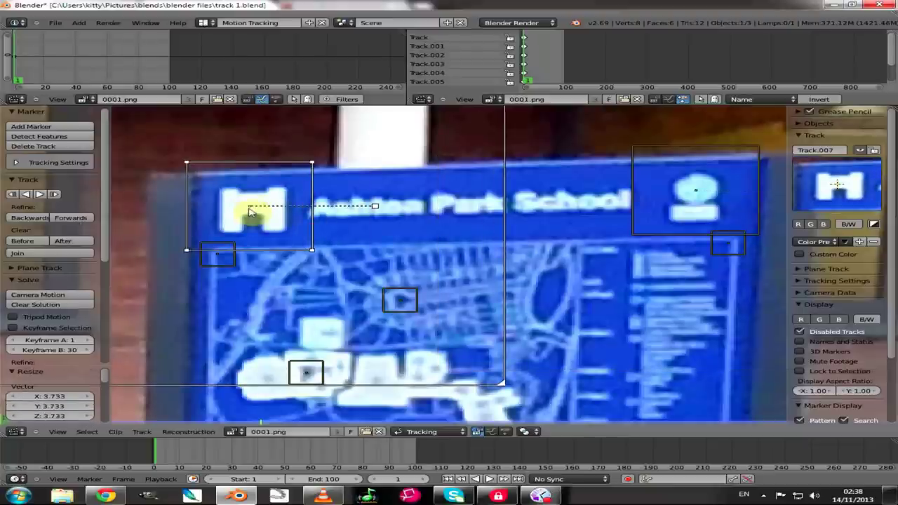
key("g")
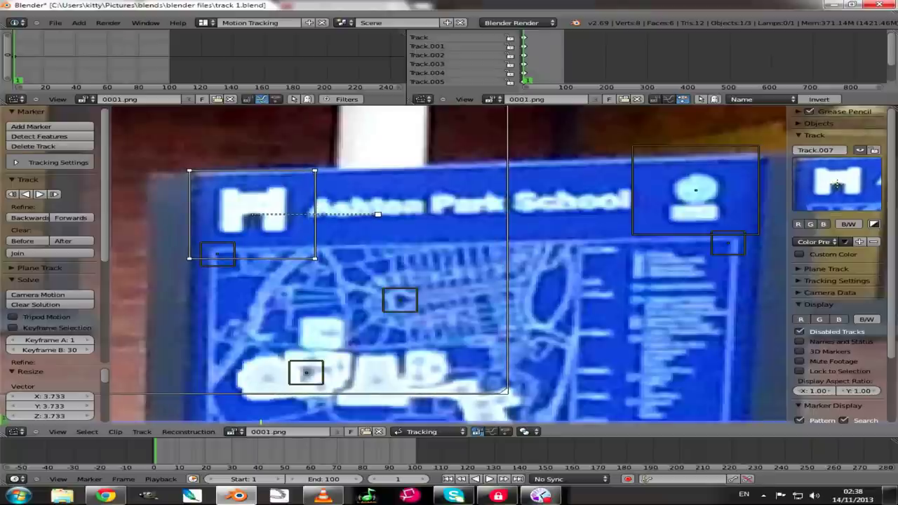
left_click(253, 214)
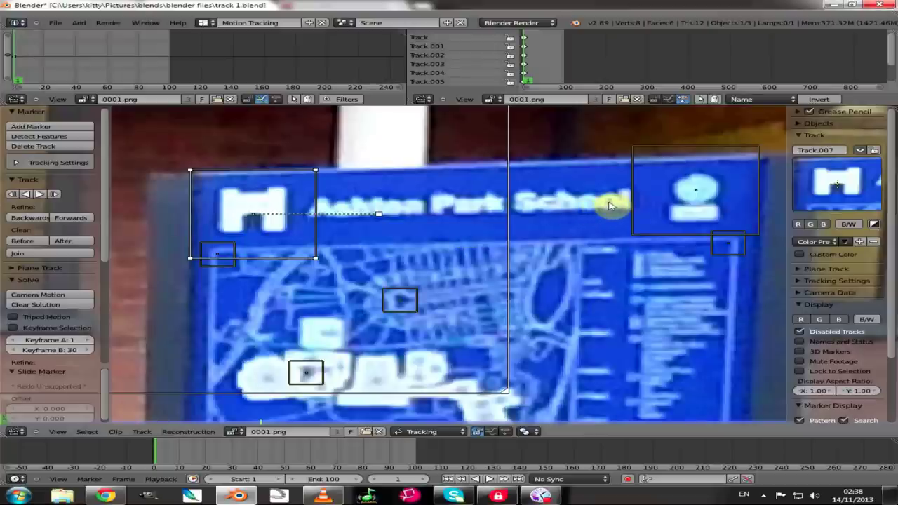
Add a tracking marker near the end of the word School in the sign's title and fine-tune its position
left_click(609, 203, "ctrl")
left_click_drag(609, 203, 610, 203)
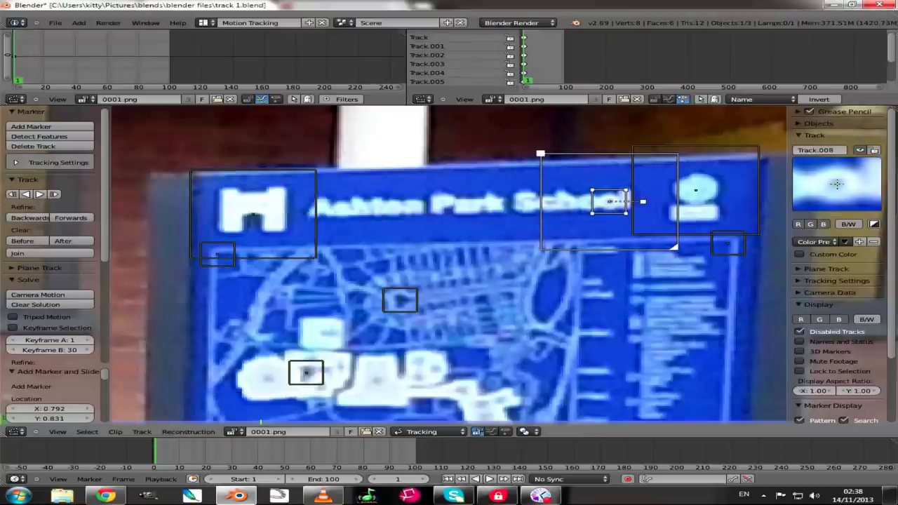
left_click(610, 202)
Add a tracking marker on the right edge of the map's lower-right white building and adjust it onto the notch
scroll(505, 330, "up", 2)
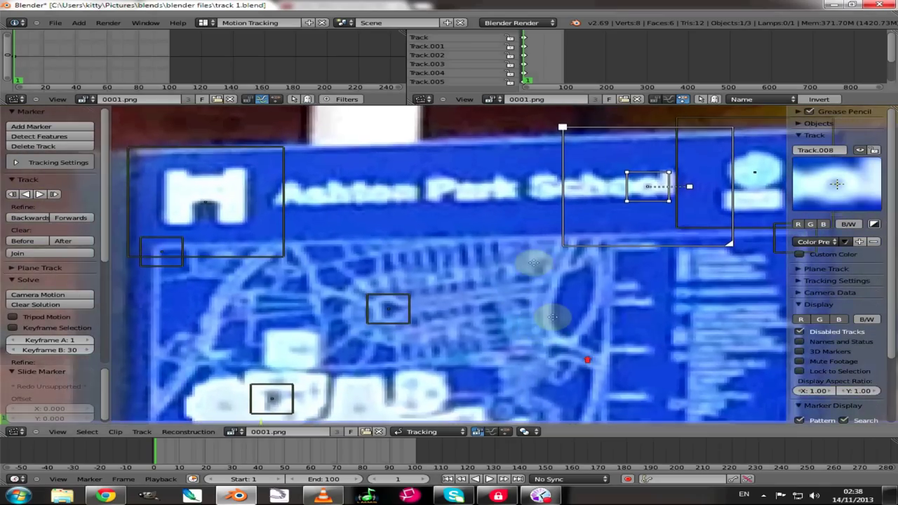
middle_click_drag(553, 318, 505, 146)
middle_click_drag(513, 305, 583, 300)
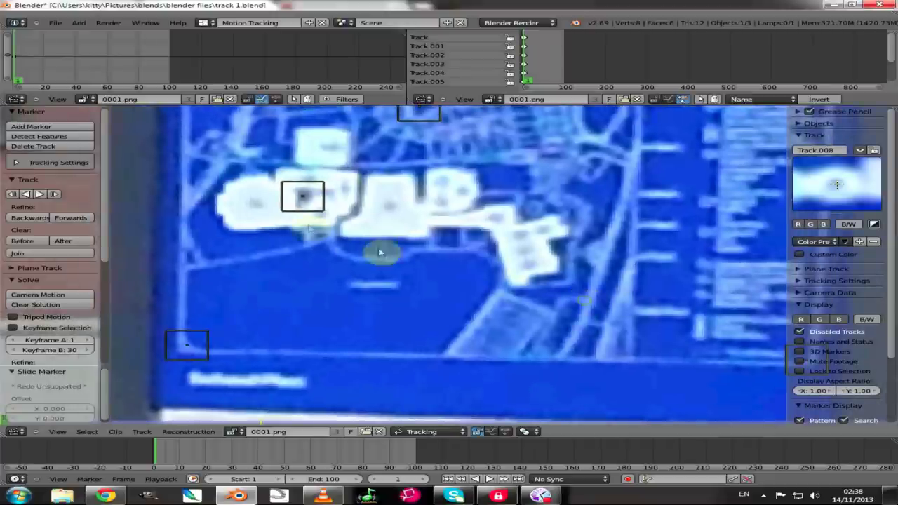
left_click(302, 204)
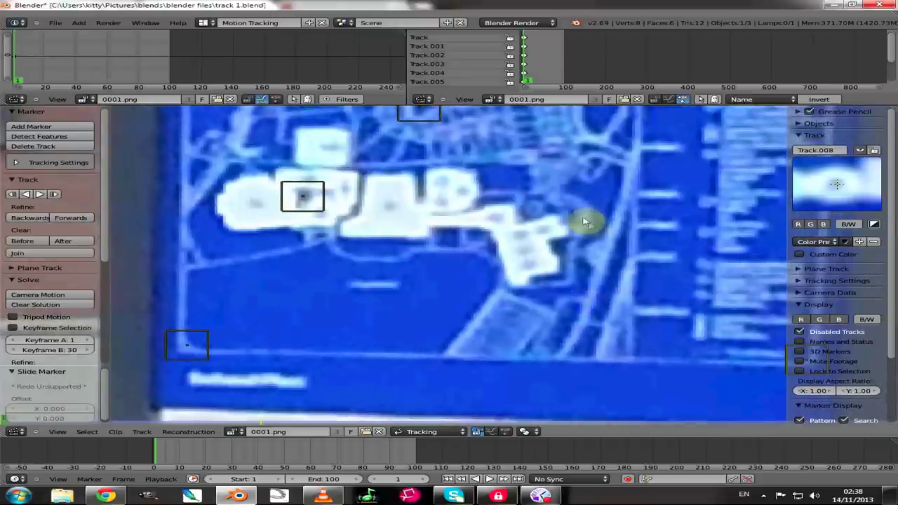
left_click(554, 253)
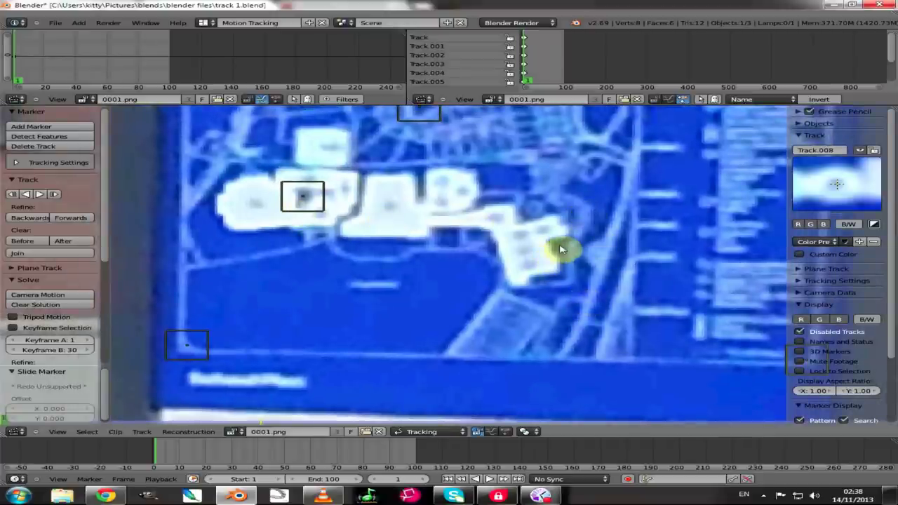
left_click(561, 248, "ctrl")
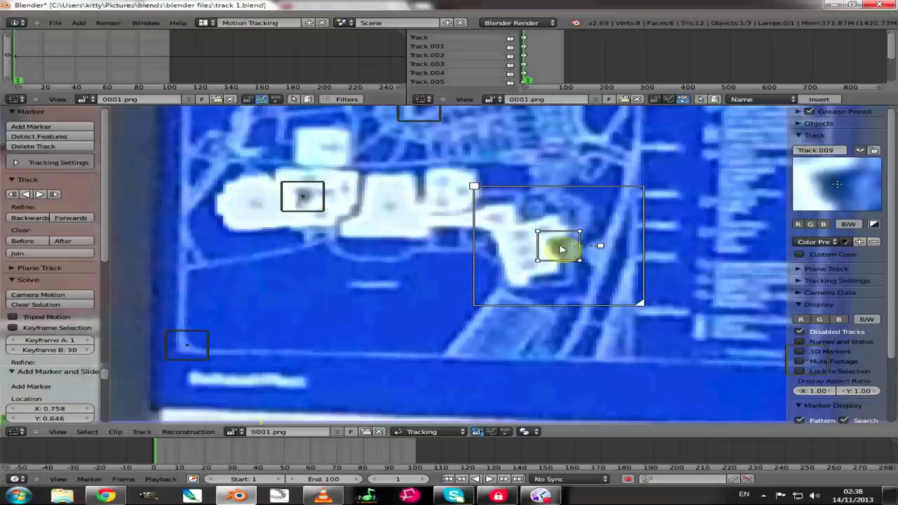
left_click_drag(561, 248, 558, 245)
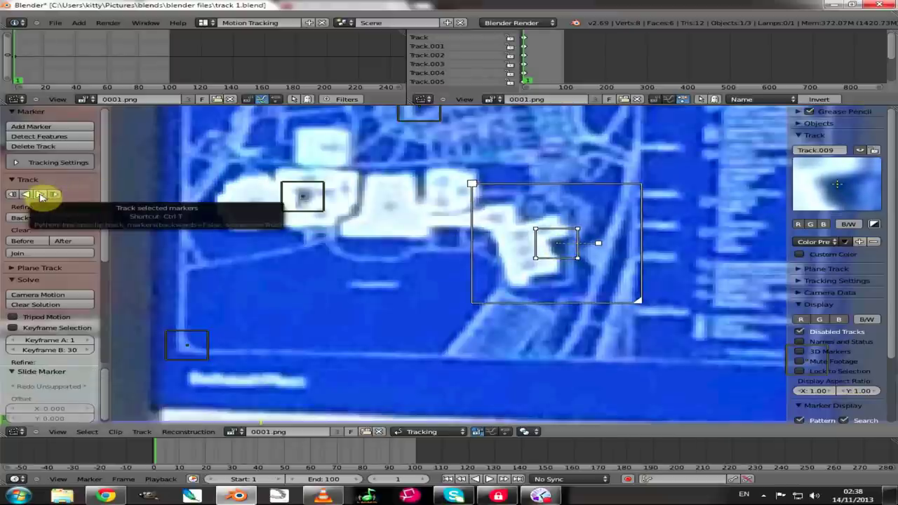
Track the new marker on the map's lower-right white building forward through the clip and return to the first frame
left_click(40, 195)
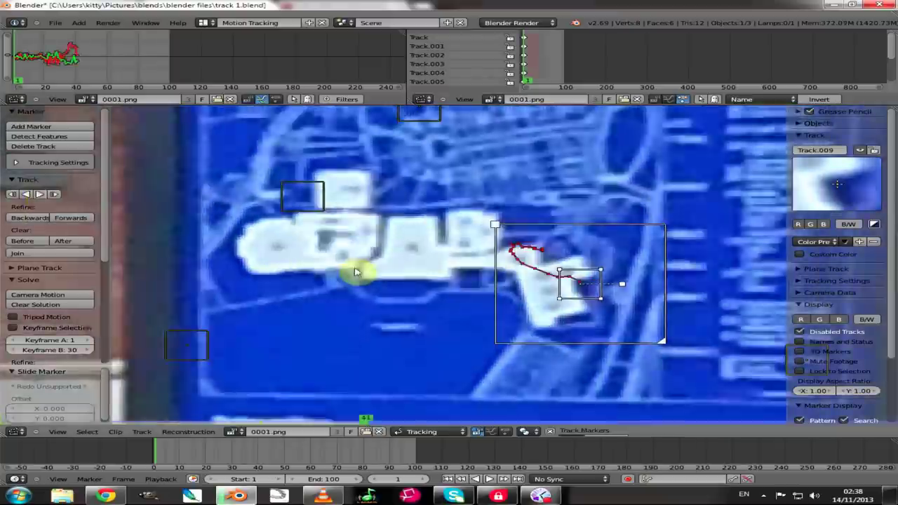
scroll(354, 273, "down", 6)
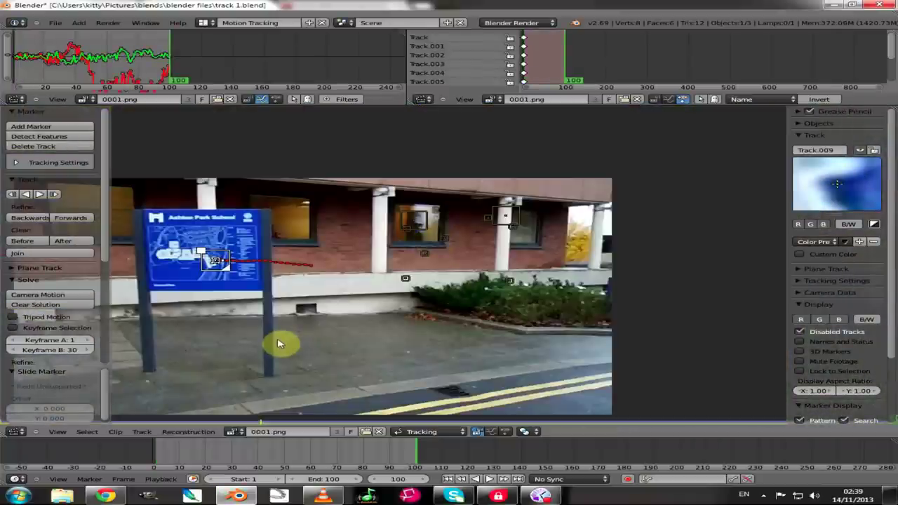
left_click(449, 480)
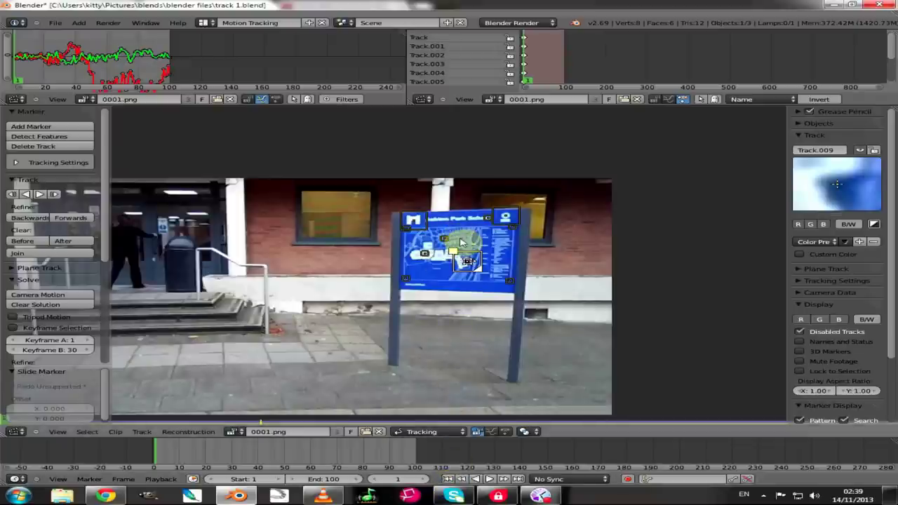
Select all the sign's markers and track them forward through the footage
key("a")
key("a")
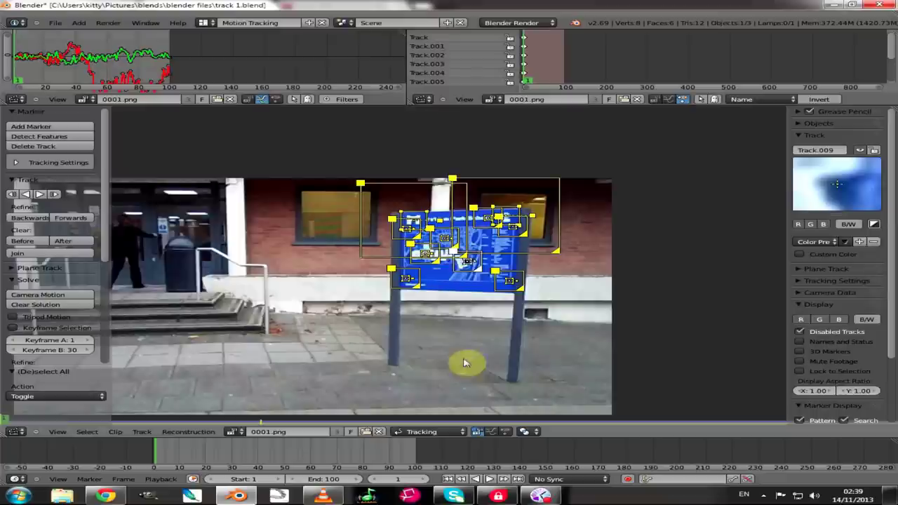
left_click(40, 195)
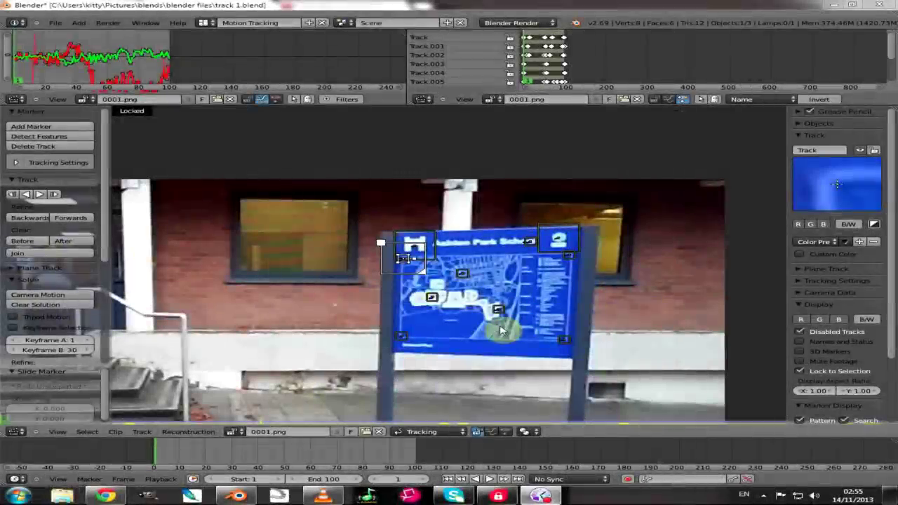
key("ctrl+t")
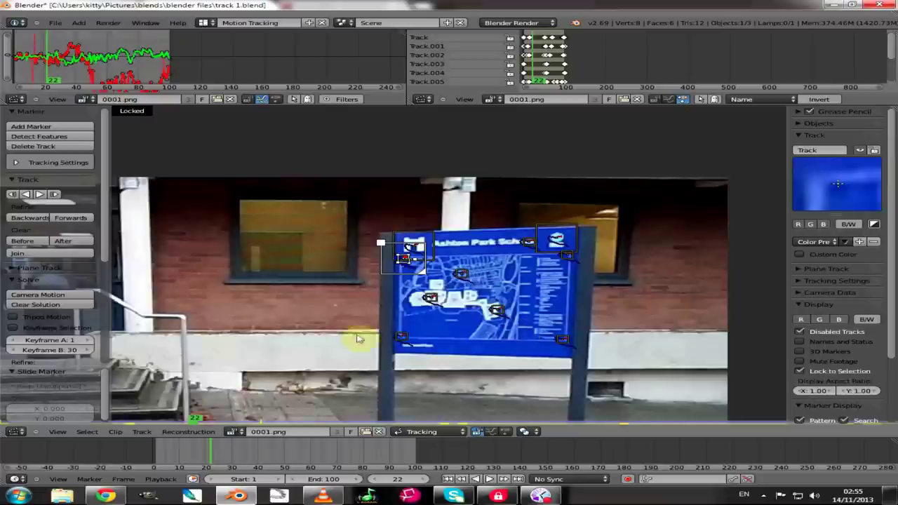
Create a plane track from all the selected tracking markers on the sign
left_click(21, 267)
left_click(29, 285)
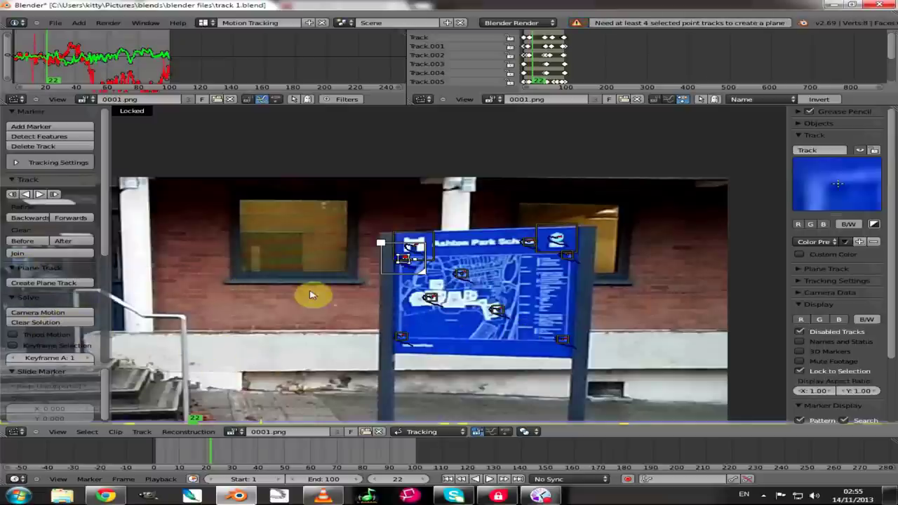
key("a")
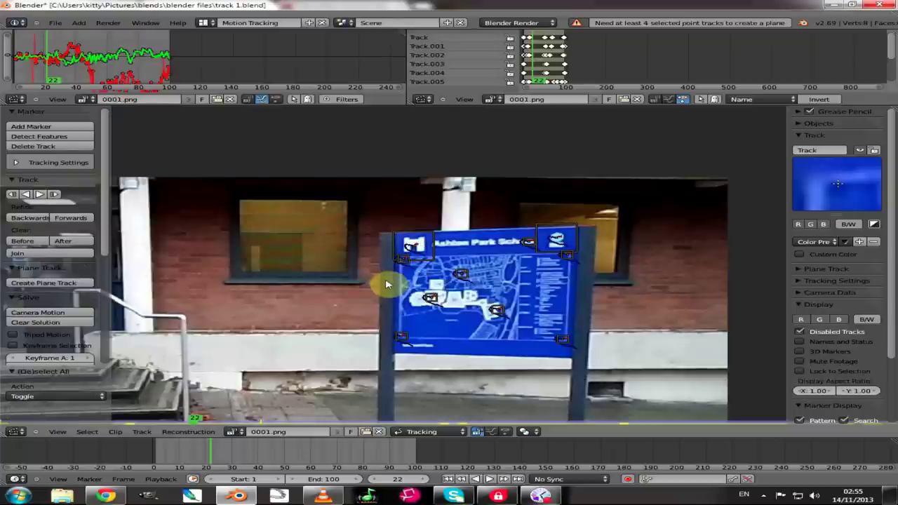
key("a")
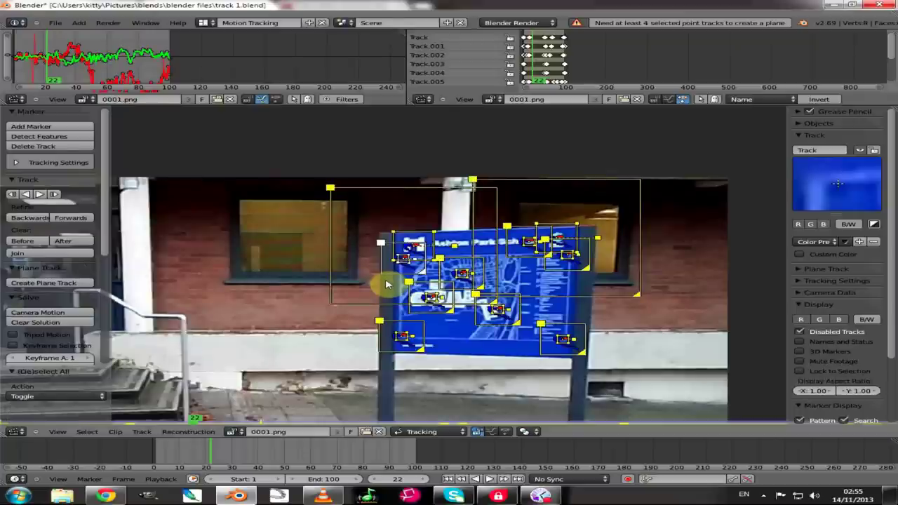
left_click(26, 283)
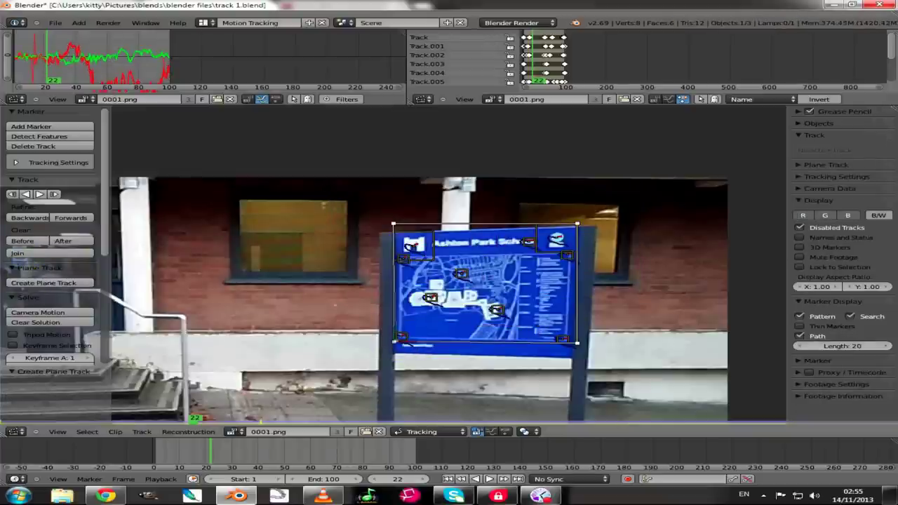
Move the four corners of the plane track onto the corners of the sign's map area
left_click_drag(401, 338, 401, 337)
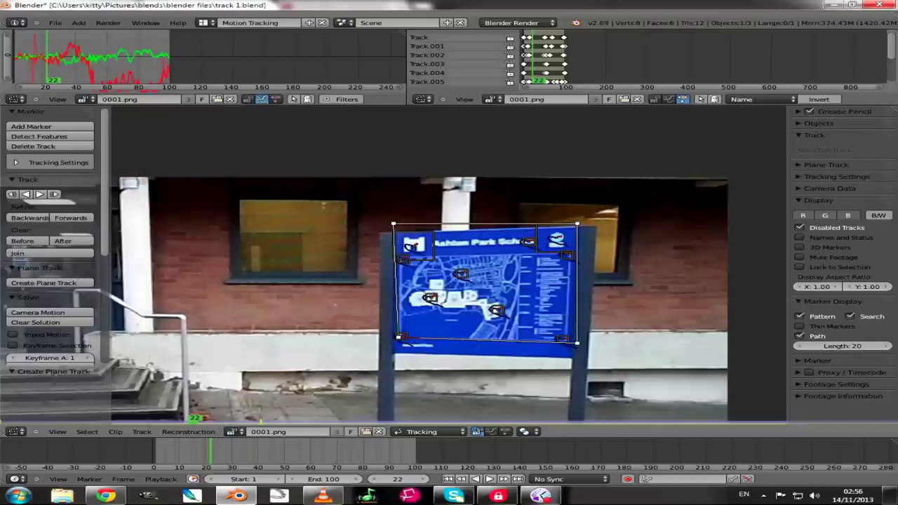
left_click_drag(393, 224, 397, 252)
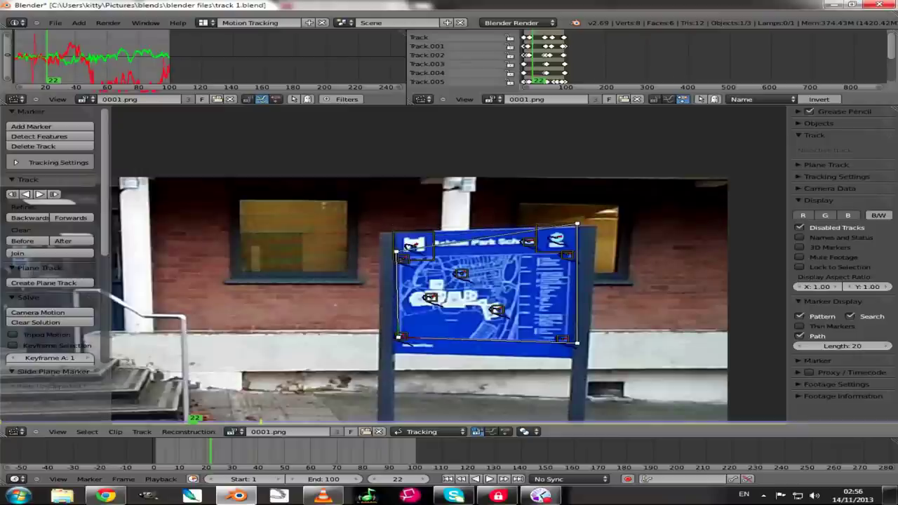
left_click_drag(576, 225, 571, 252)
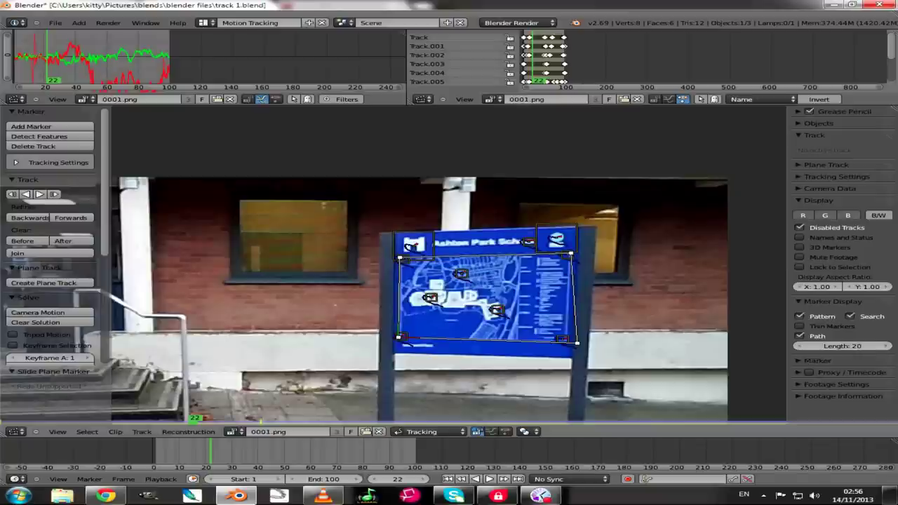
left_click(597, 338)
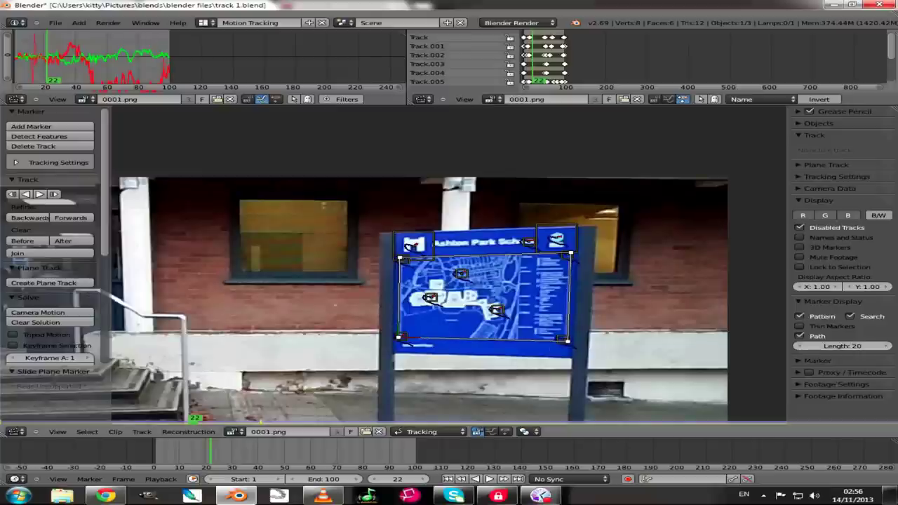
left_click(571, 253)
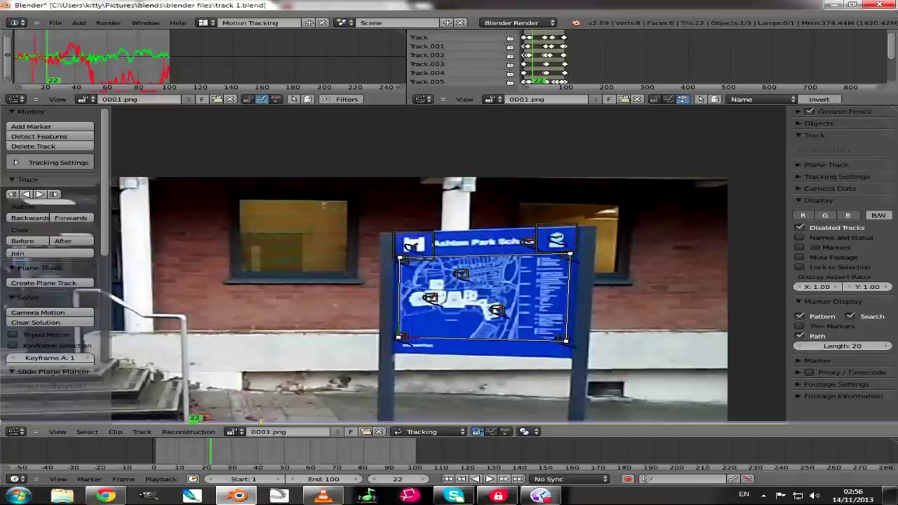
left_click(417, 335)
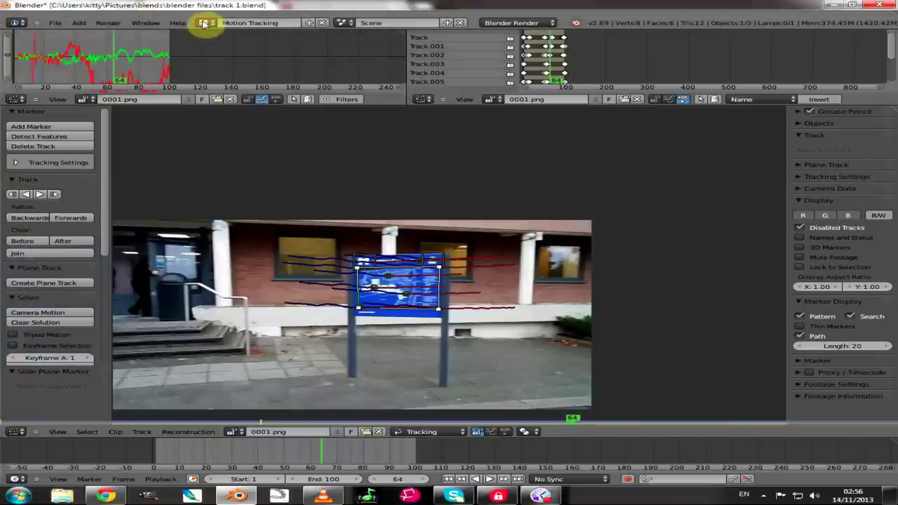
Switch to the Compositing layout and enable Use Nodes and Backdrop
left_click(201, 23)
left_click(223, 59)
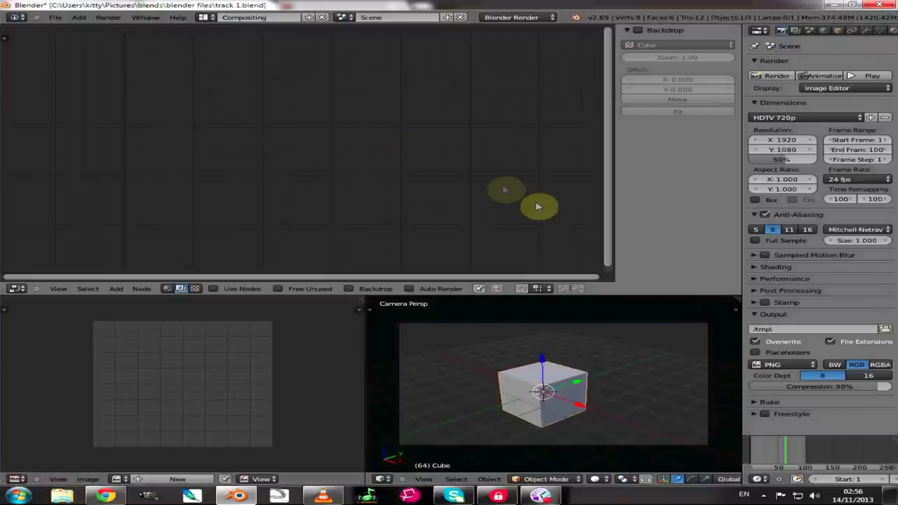
left_click(213, 288)
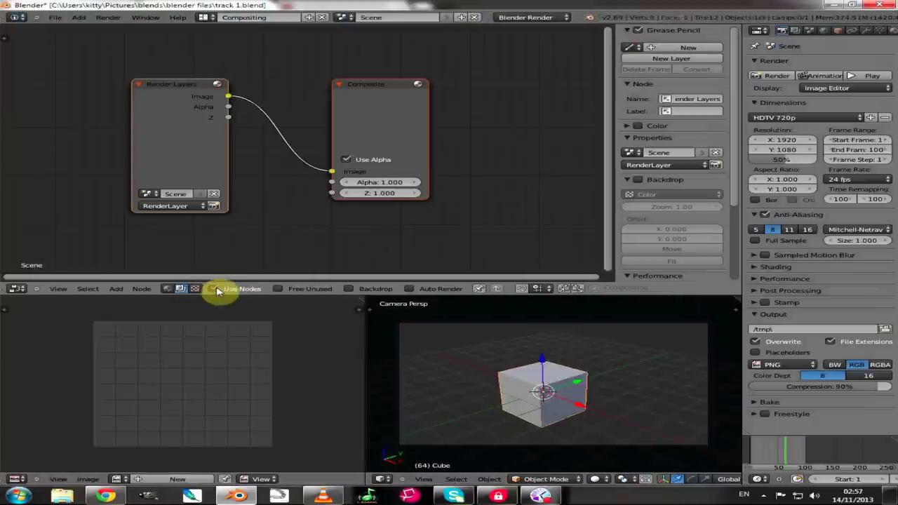
left_click(350, 289)
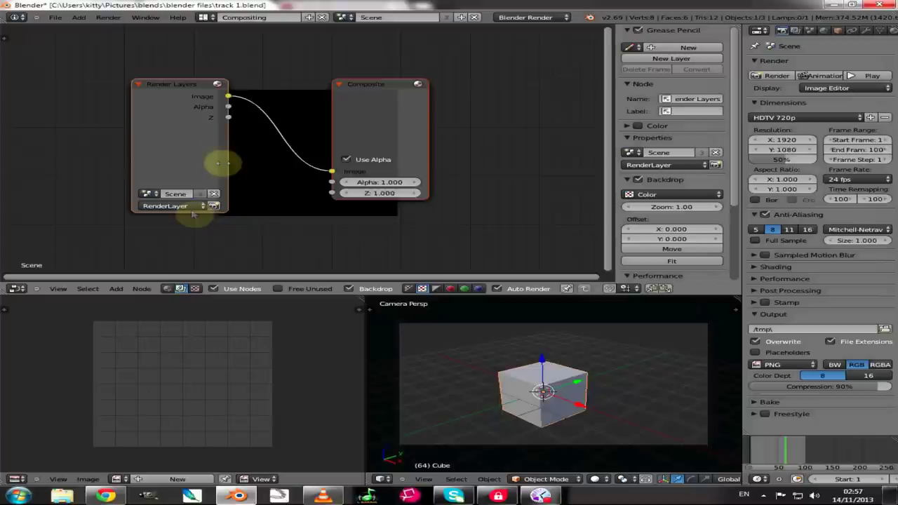
Delete the Render Layers node and move the Composite node aside to make room
left_click(194, 133)
key("x")
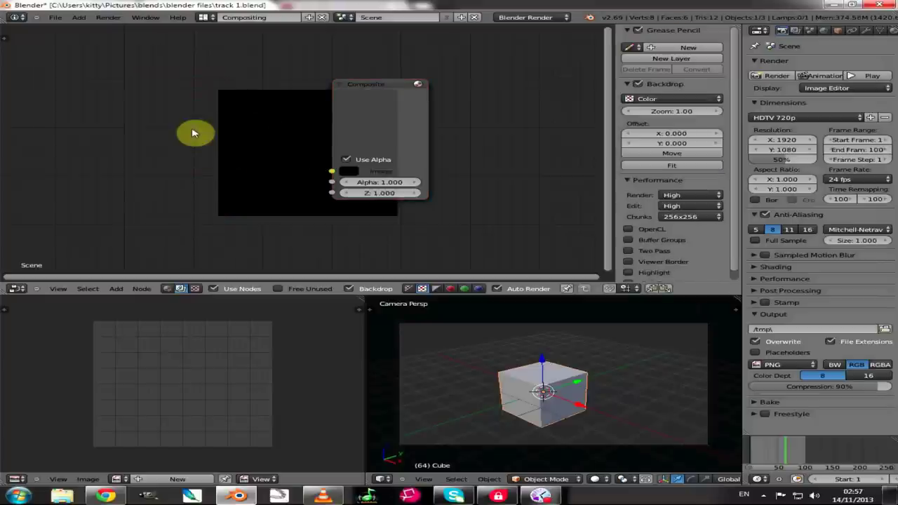
left_click_drag(370, 100, 462, 105)
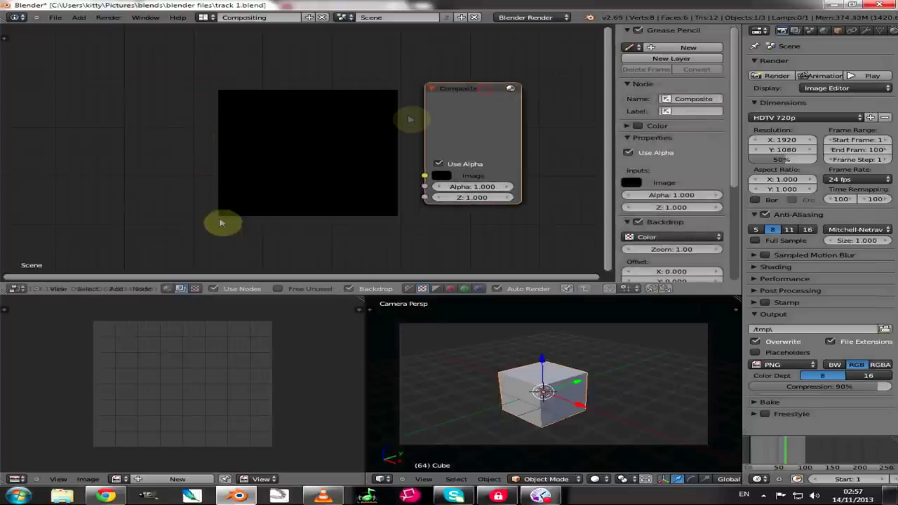
Add an Image input node and duplicate it twice, placing one copy below it and the other farther left
left_click(141, 288)
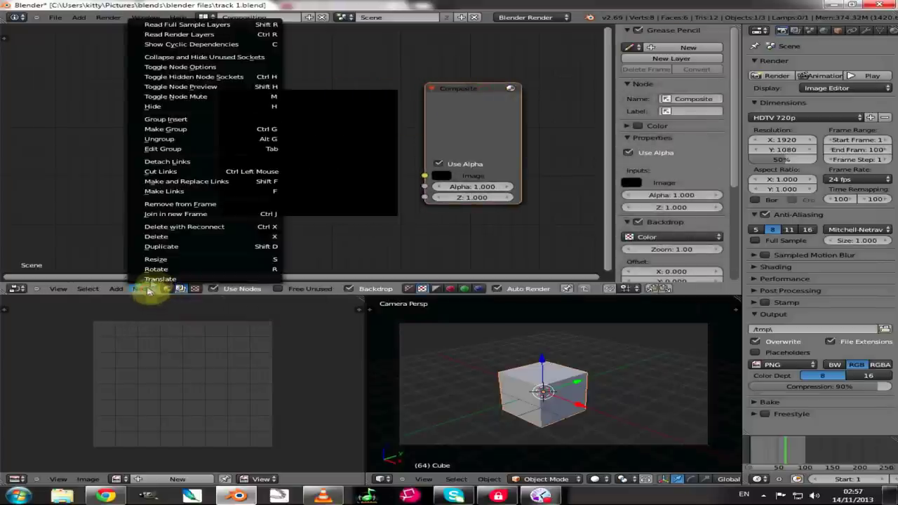
left_click(116, 288)
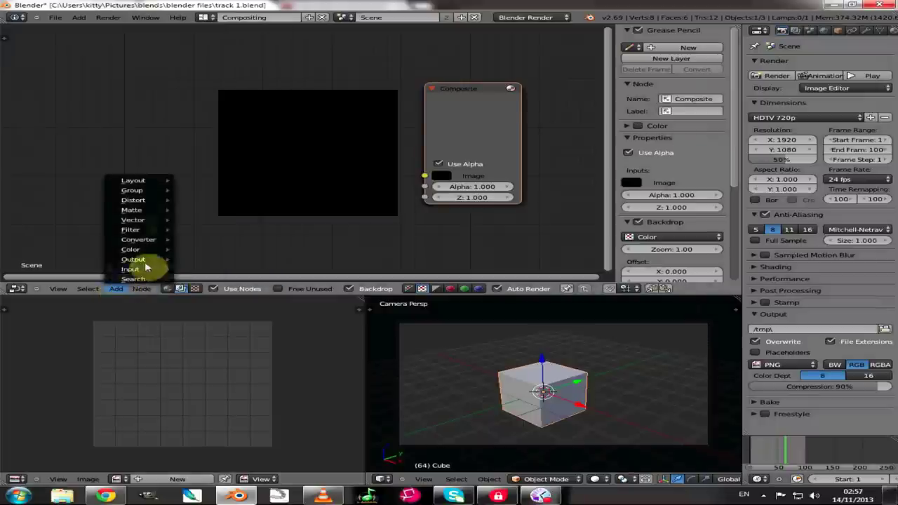
mouse_move(133, 270)
left_click(206, 280)
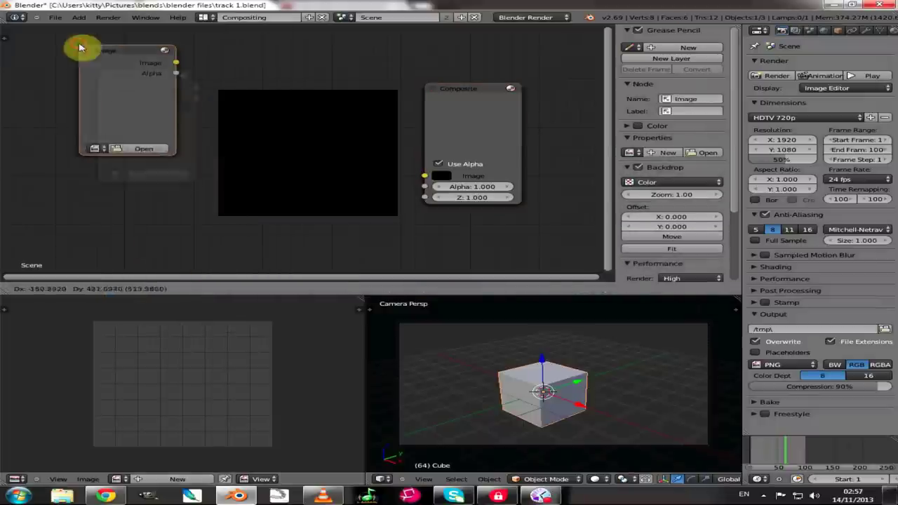
left_click(80, 45)
key("shift+d")
left_click(130, 230)
scroll(245, 190, "down", 3)
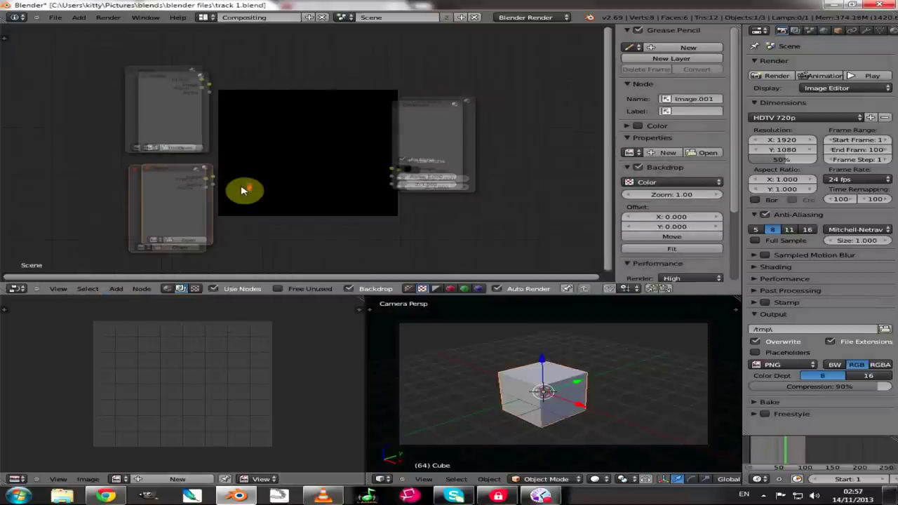
key("shift+d")
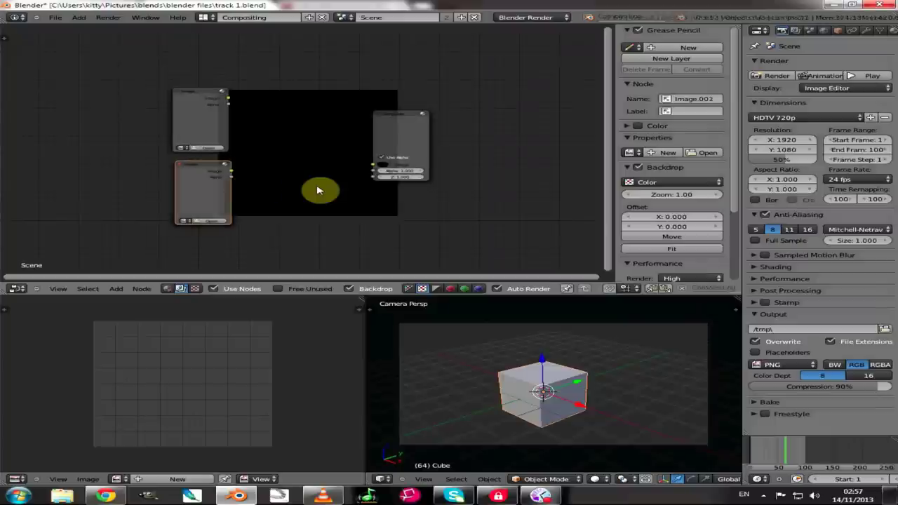
left_click(199, 182)
scroll(327, 217, "up", 2)
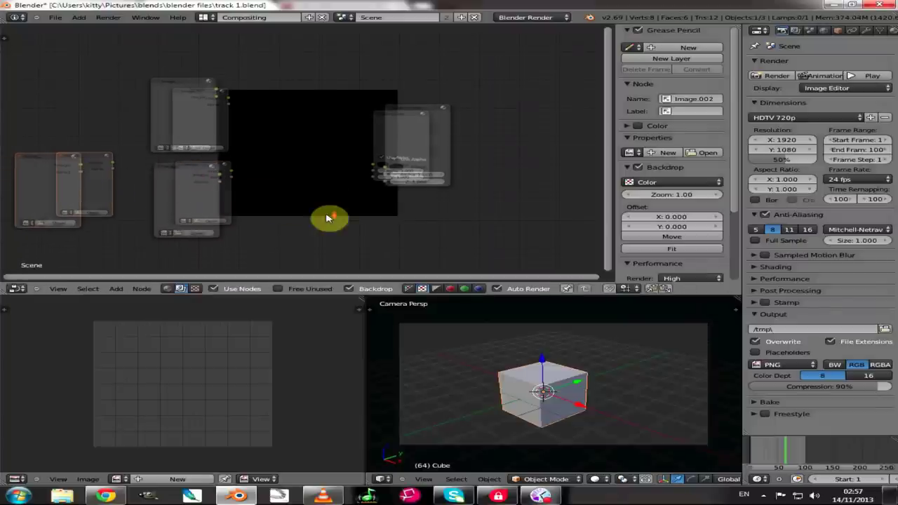
Add a Plane Track Deform node between the lower Image node and the Composite node
left_click(190, 202)
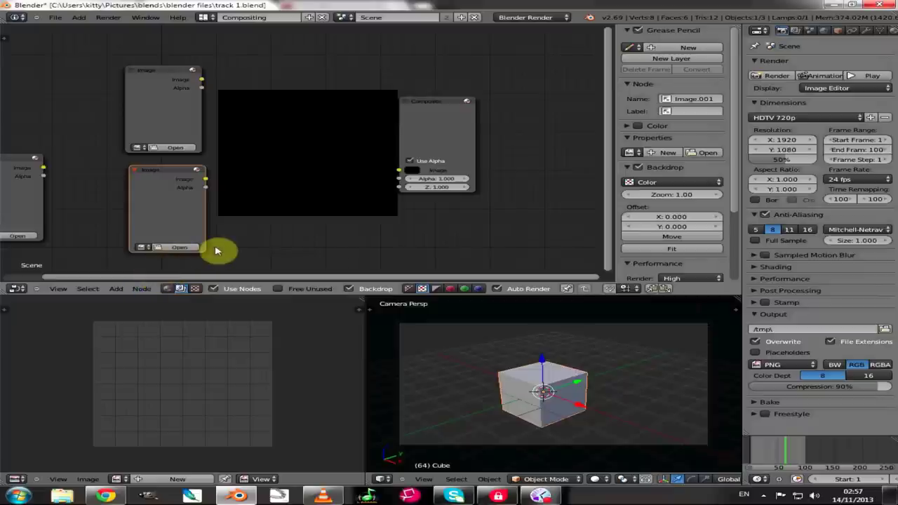
key("shift+a")
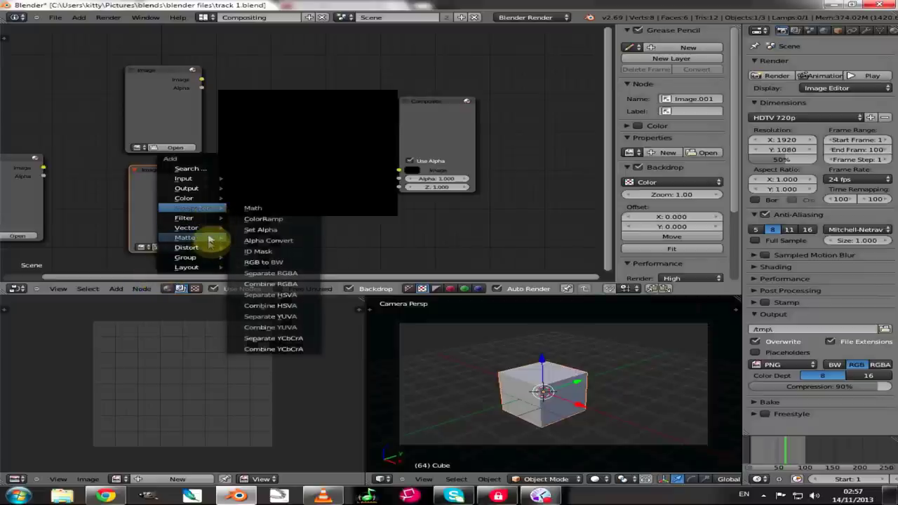
mouse_move(209, 248)
left_click(295, 372)
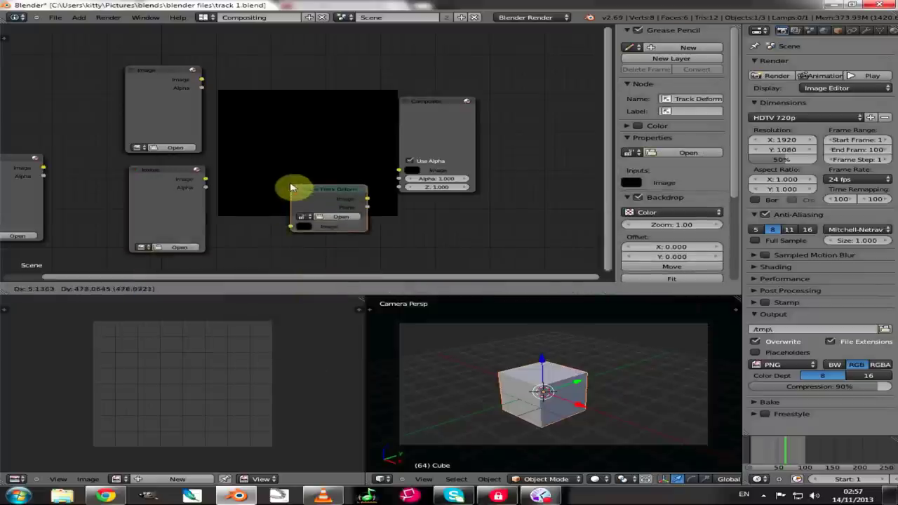
left_click(292, 188)
Add an Alpha Over node above the Plane Track Deform node
left_click(115, 288)
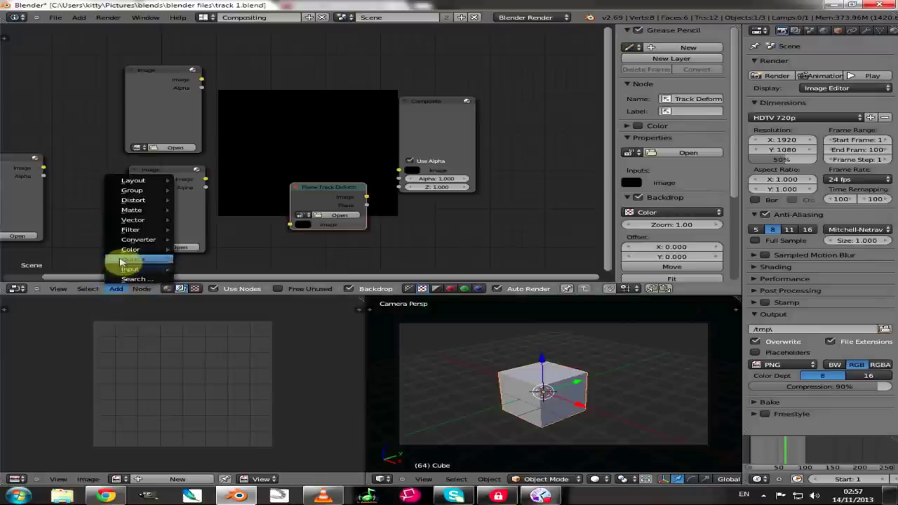
mouse_move(124, 254)
left_click(201, 256)
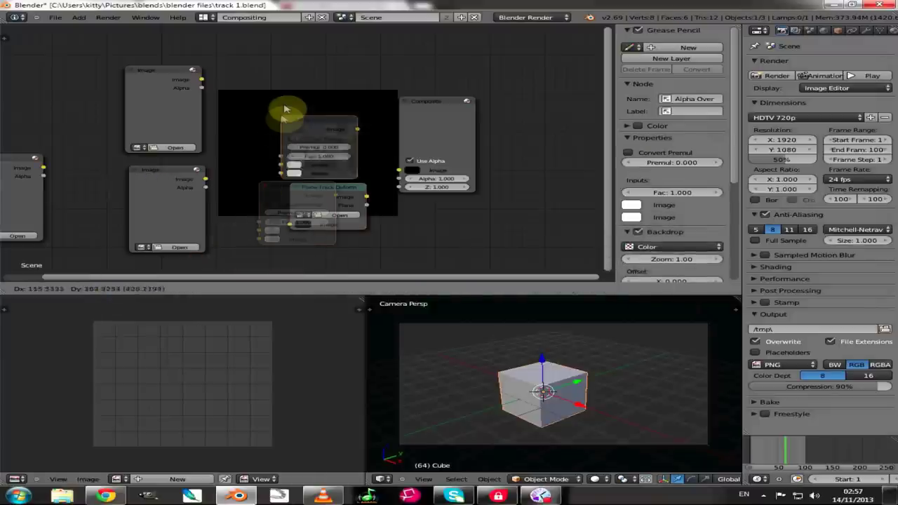
left_click(295, 105)
Load 0001.png from the C:\tmp folder into the upper Image node
left_click(171, 147)
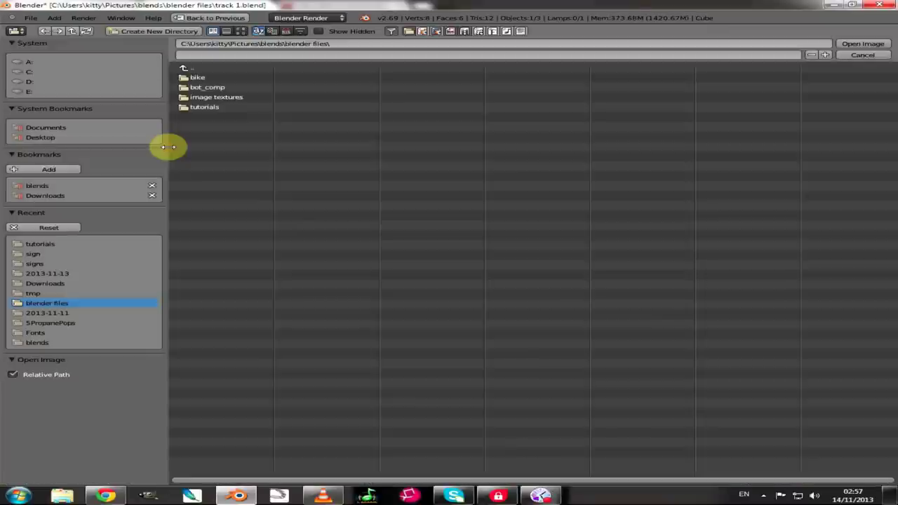
left_click(27, 294)
left_click(208, 87)
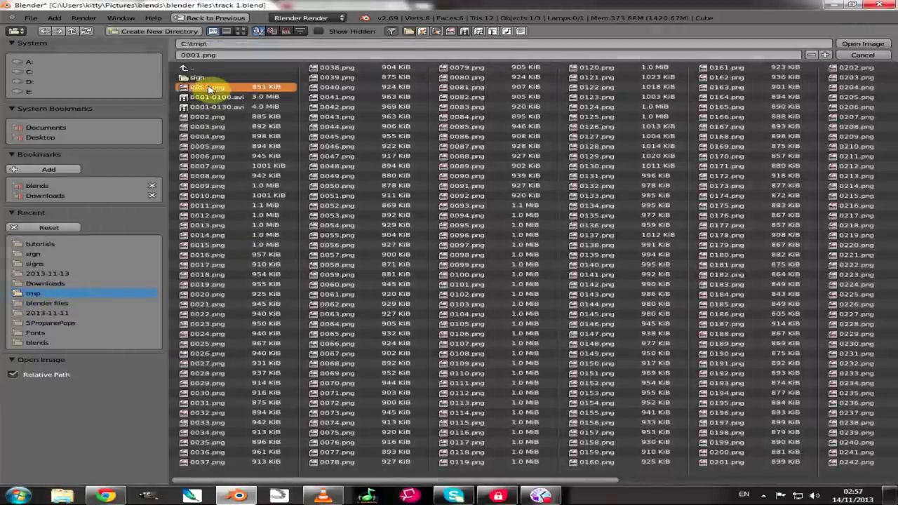
left_click(853, 46)
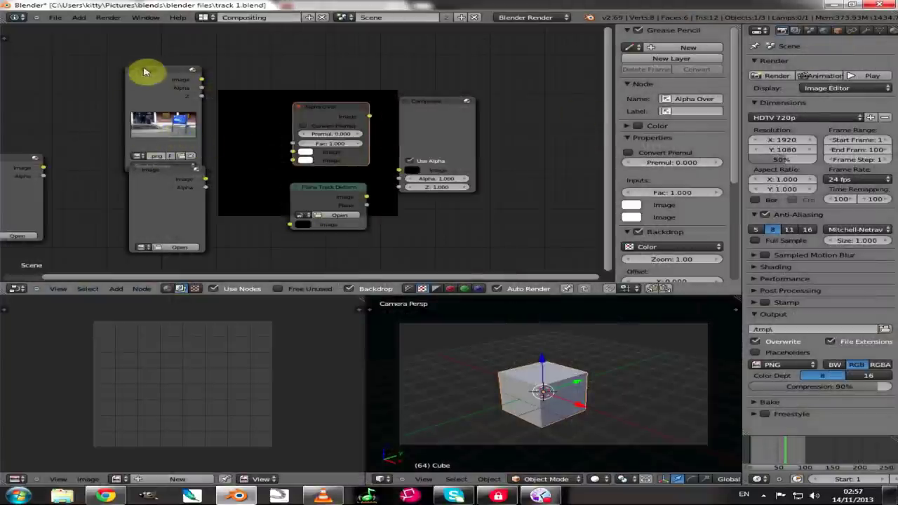
Set the upper Image node's source to Image Sequence with 100 frames and connect its Image output to Alpha Over's first Image input
left_click_drag(146, 70, 150, 57)
left_click(144, 149)
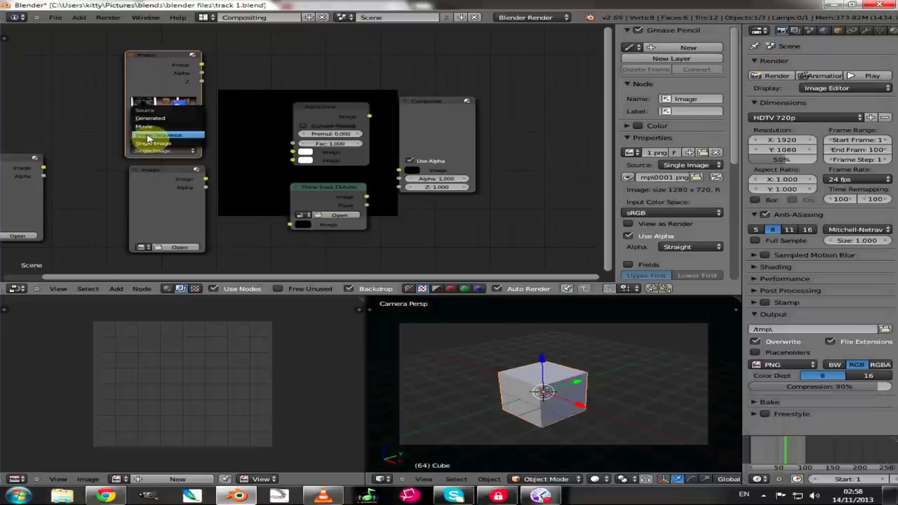
left_click(147, 135)
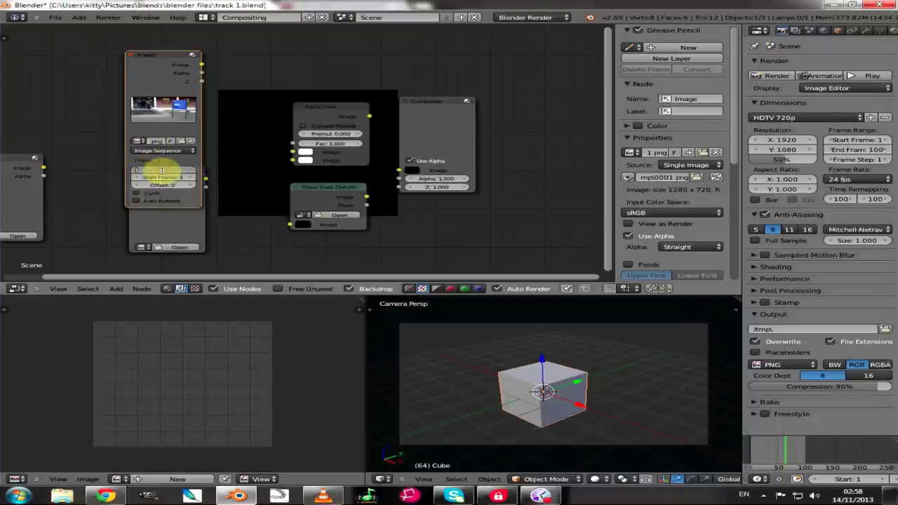
left_click_drag(149, 70, 298, 153)
Shift the Plane Track Deform node left and add a Viewer node above Composite, fed by the Alpha Over output
left_click(336, 187)
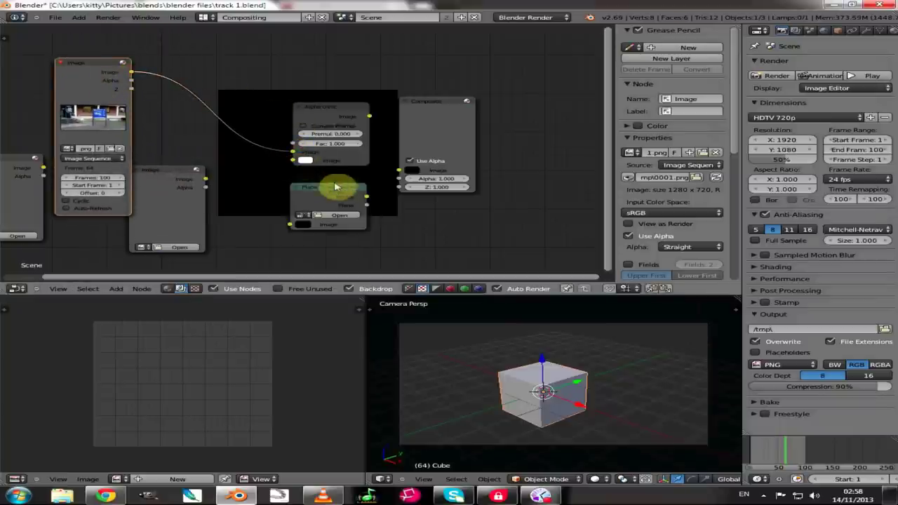
left_click_drag(331, 188, 289, 187)
left_click(331, 124)
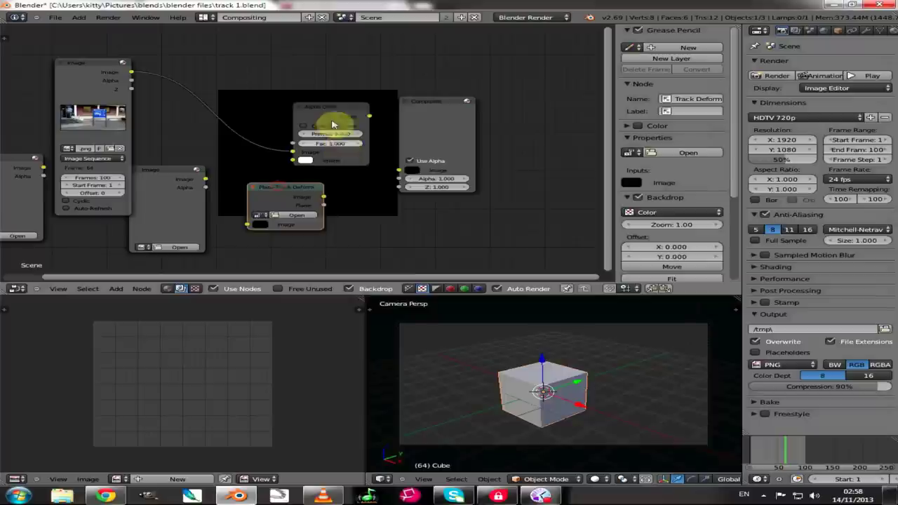
key("shift+a")
mouse_move(426, 107)
mouse_move(421, 58)
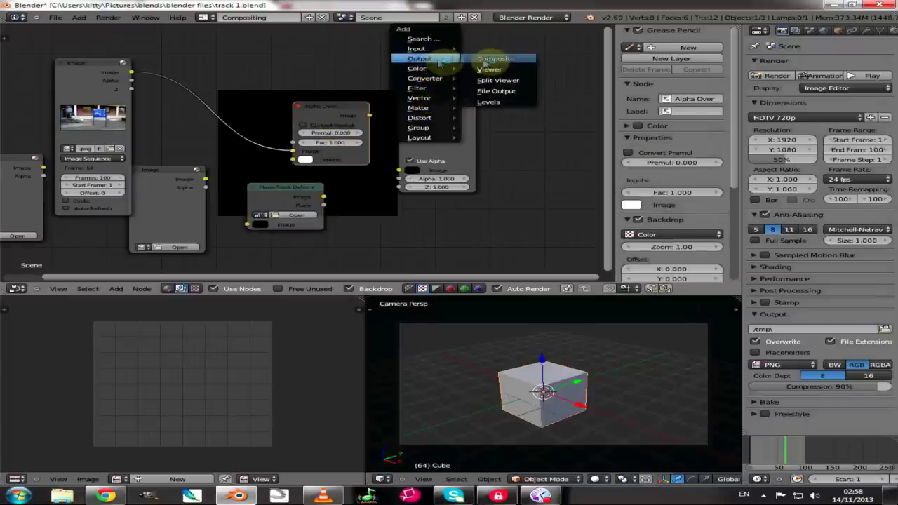
left_click(490, 73)
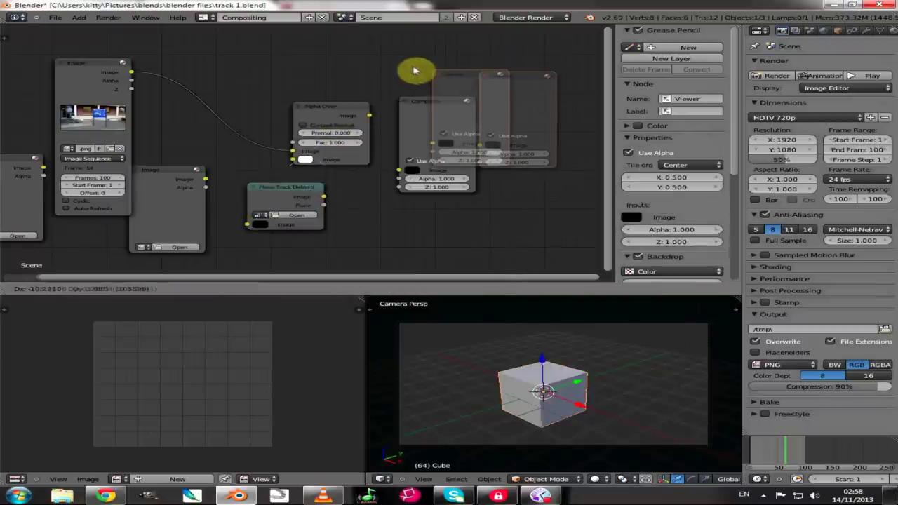
left_click(403, 57)
left_click_drag(370, 115, 402, 127)
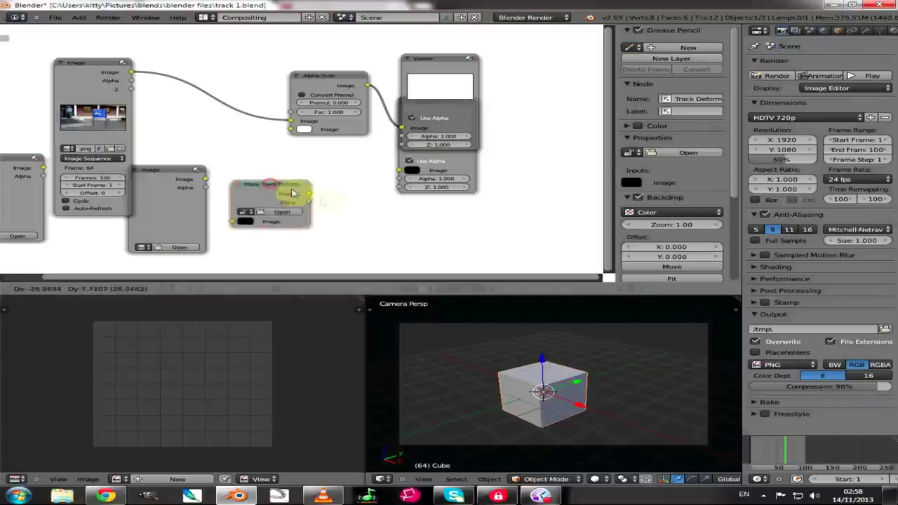
Connect Plane Track Deform's Image output to Alpha Over's second Image input and feed the lower Image node into Plane Track Deform
left_click(291, 198)
left_click_drag(309, 193, 293, 133)
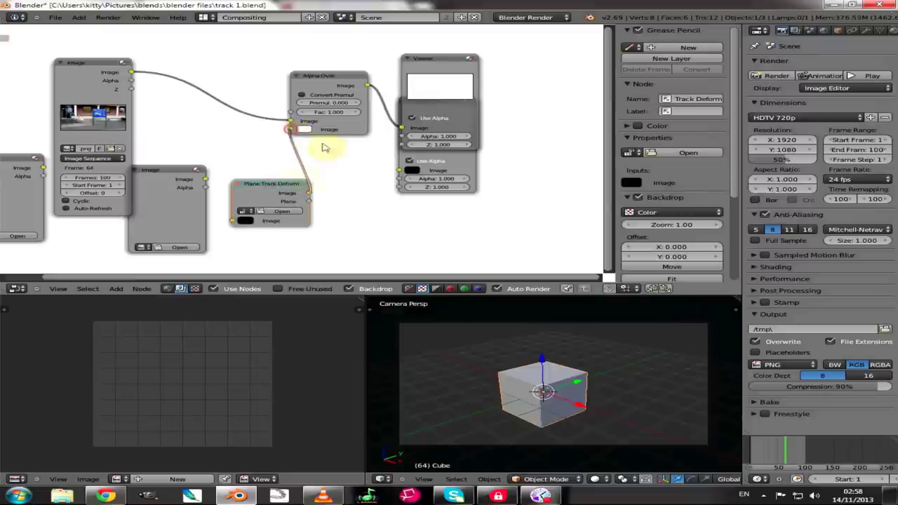
left_click_drag(261, 197, 270, 179)
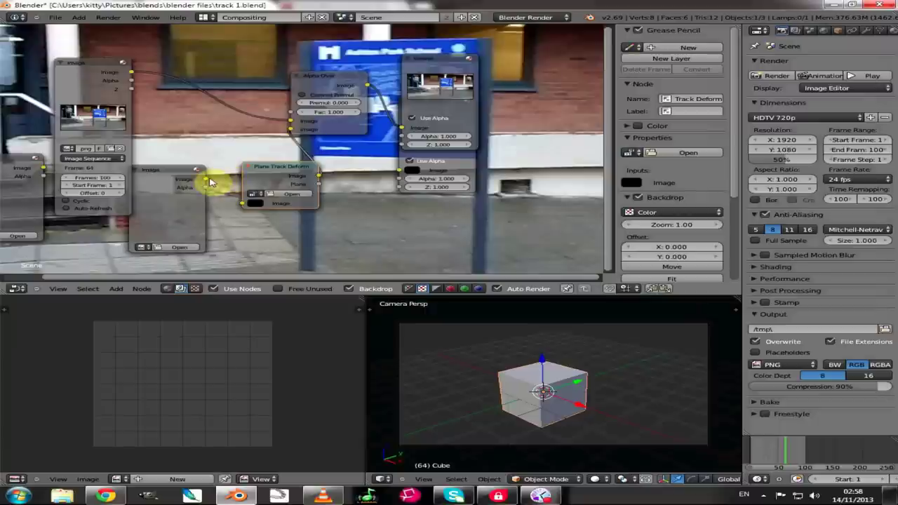
left_click_drag(210, 183, 242, 202)
left_click(176, 176)
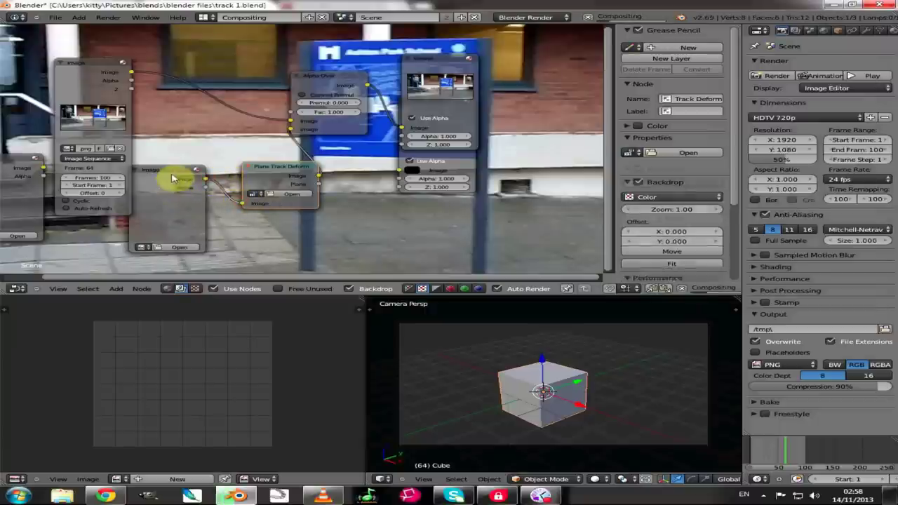
left_click_drag(179, 184, 188, 168)
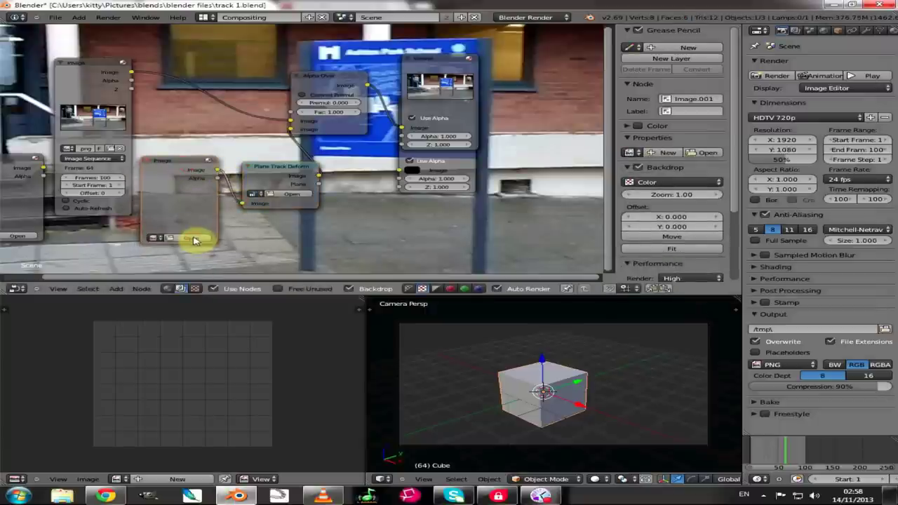
Load zombies.png from the signs folder into the lower Image node and move the node below the image sequence
left_click(193, 239)
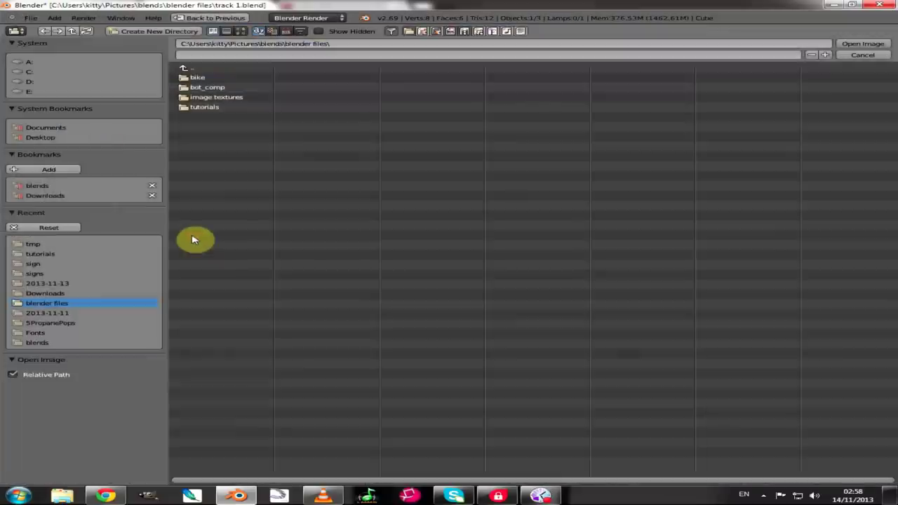
left_click(35, 273)
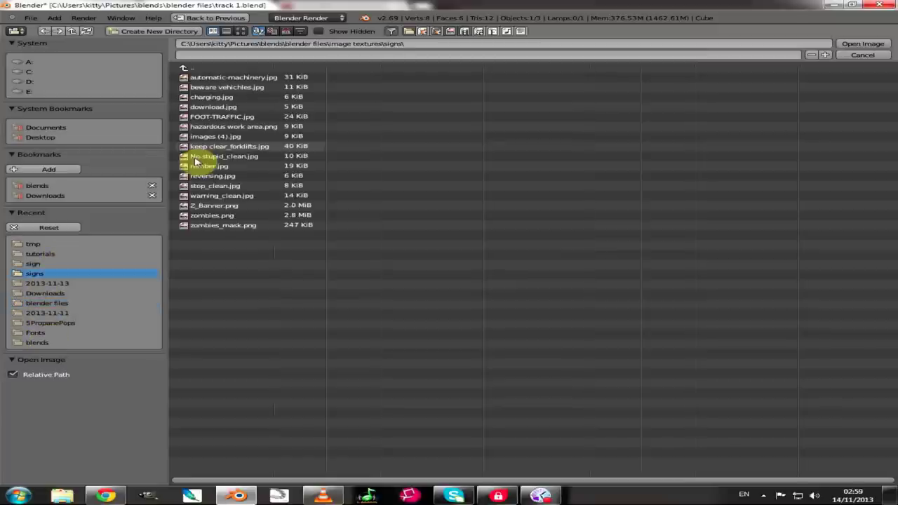
left_click(203, 218)
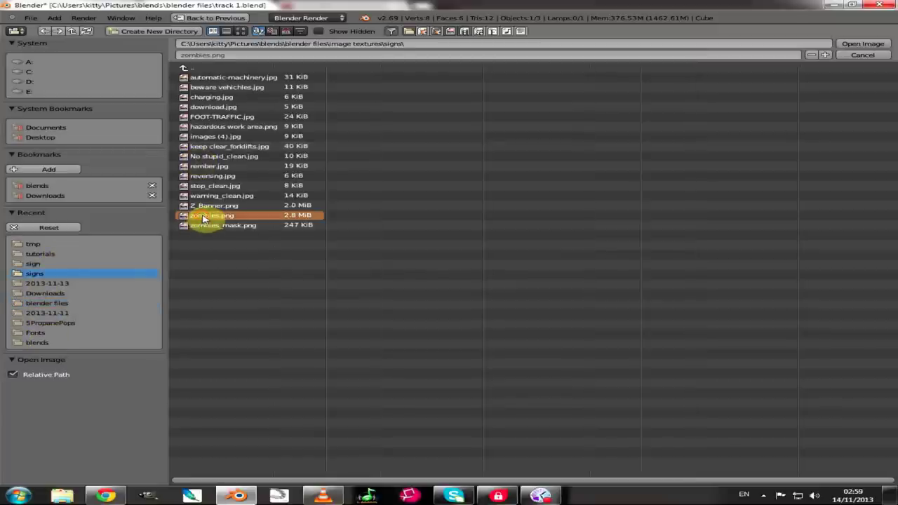
left_click(862, 44)
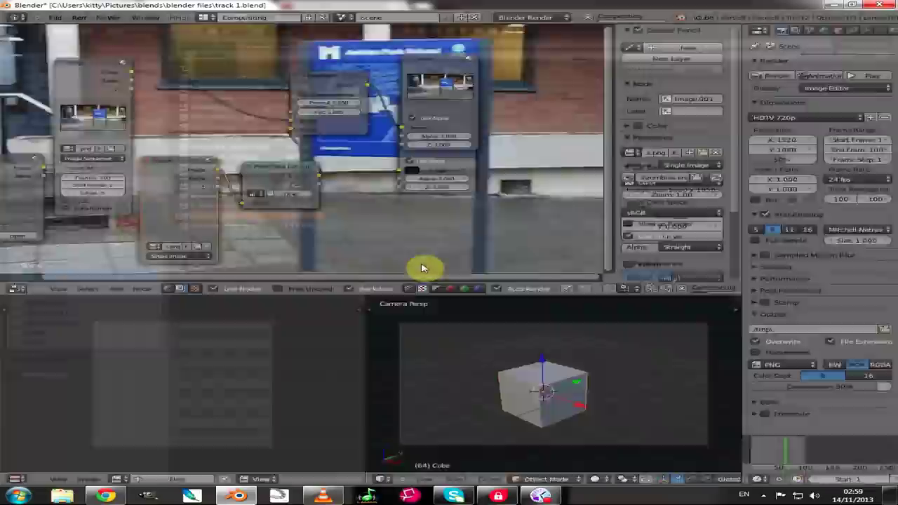
left_click(78, 193)
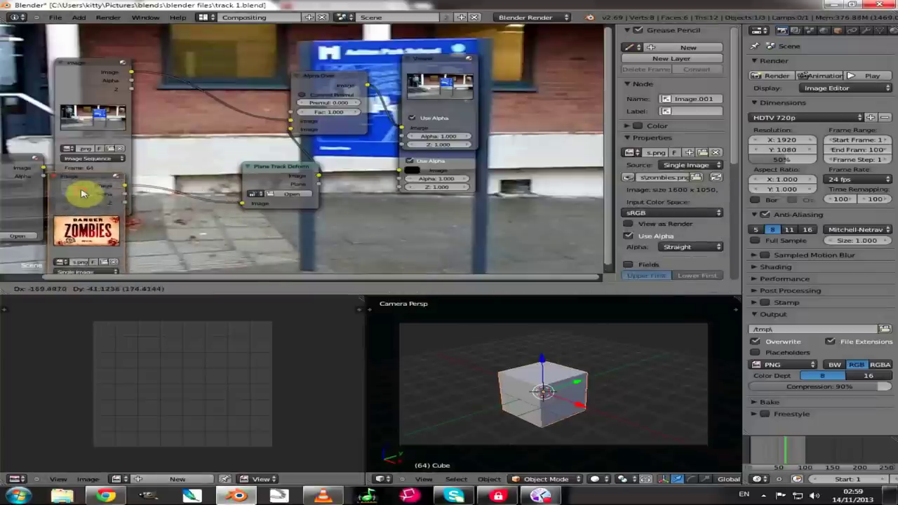
Set the Plane Track Deform node to use clip 0001.png, the Camera object and Plane Track
left_click(251, 194)
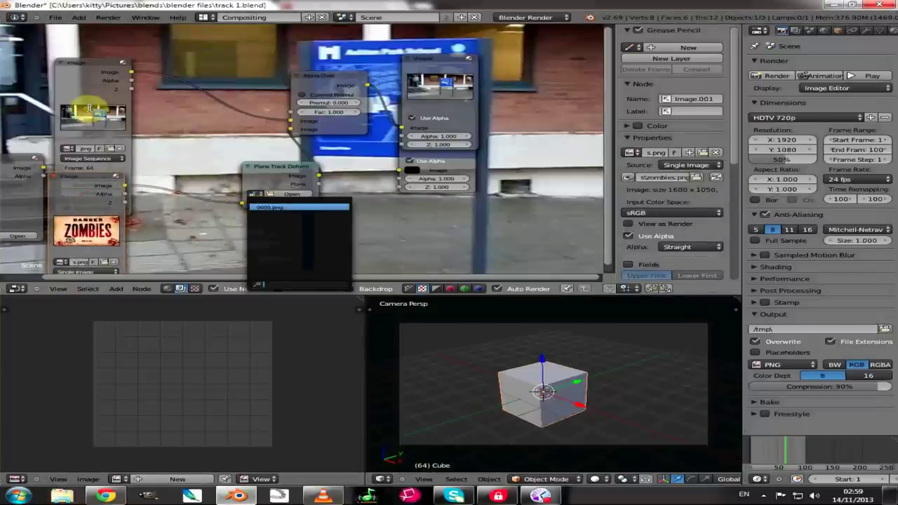
left_click(261, 205)
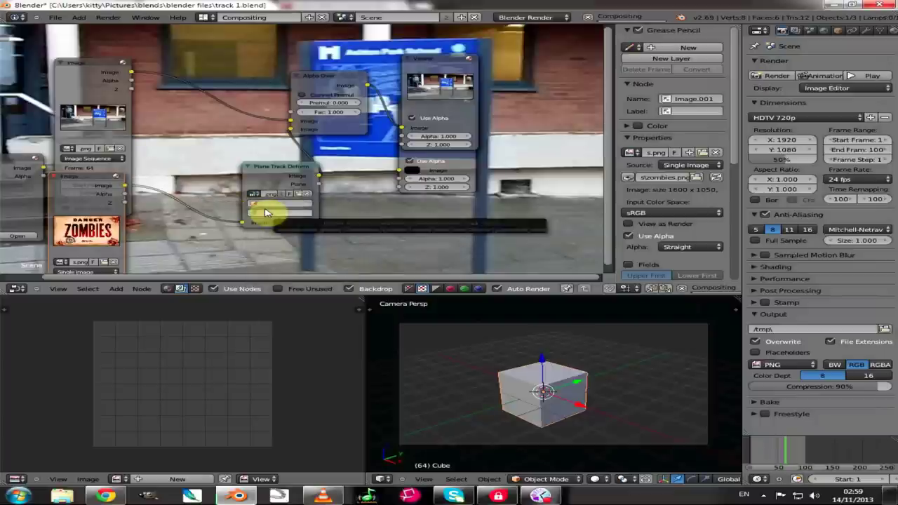
left_click(254, 203)
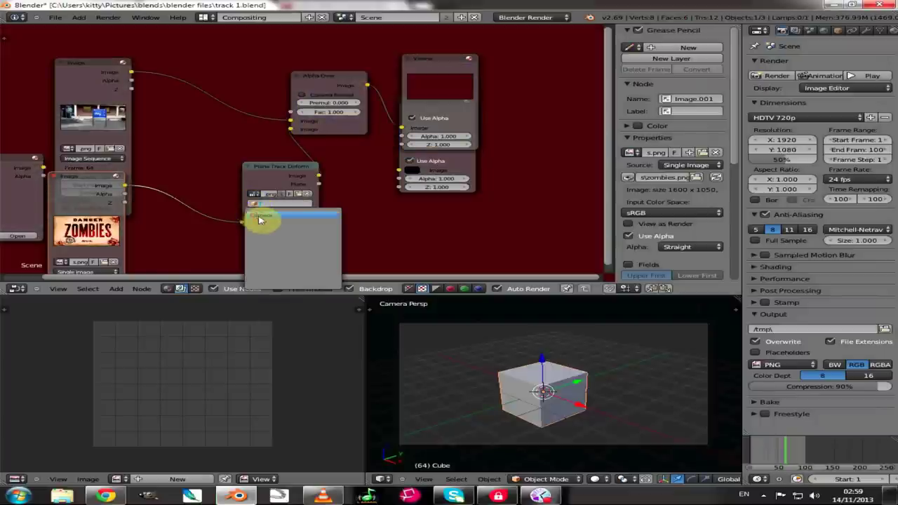
left_click(259, 218)
left_click(253, 212)
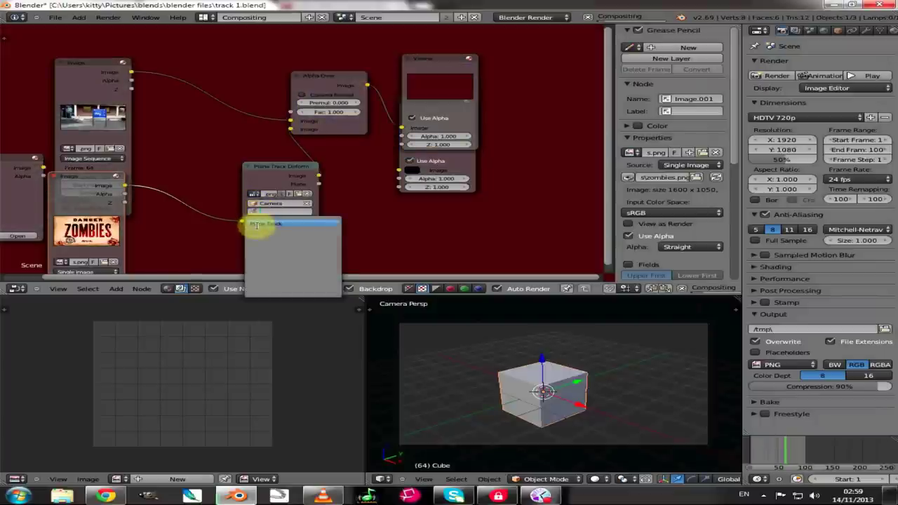
left_click(260, 223)
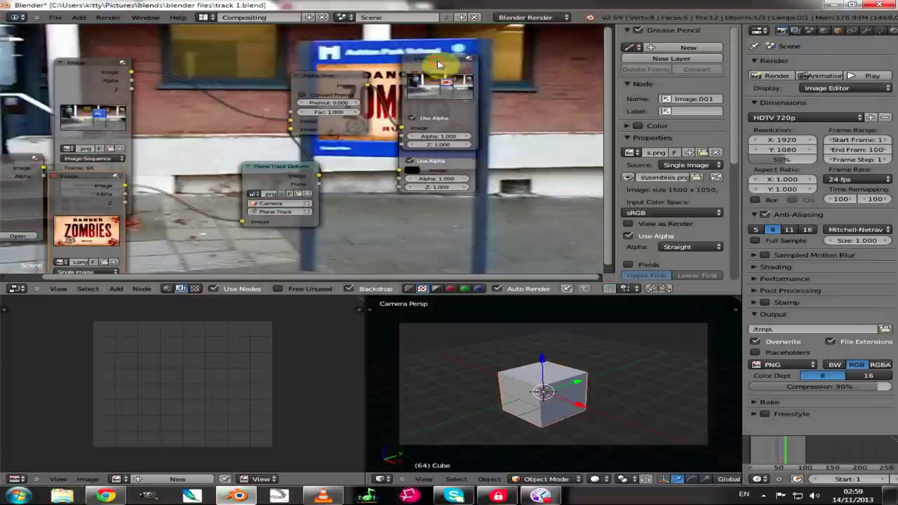
Connect Alpha Over's Image output to the Composite node and spread the nodes apart so they do not overlap
left_click_drag(438, 65, 559, 89)
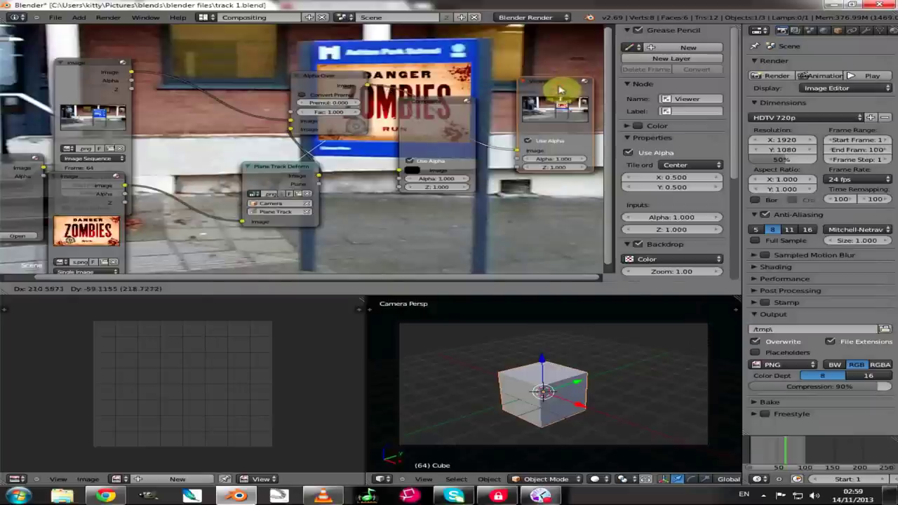
left_click_drag(364, 86, 401, 170)
left_click_drag(318, 78, 234, 84)
left_click_drag(421, 102, 469, 174)
scroll(175, 156, "down", 1)
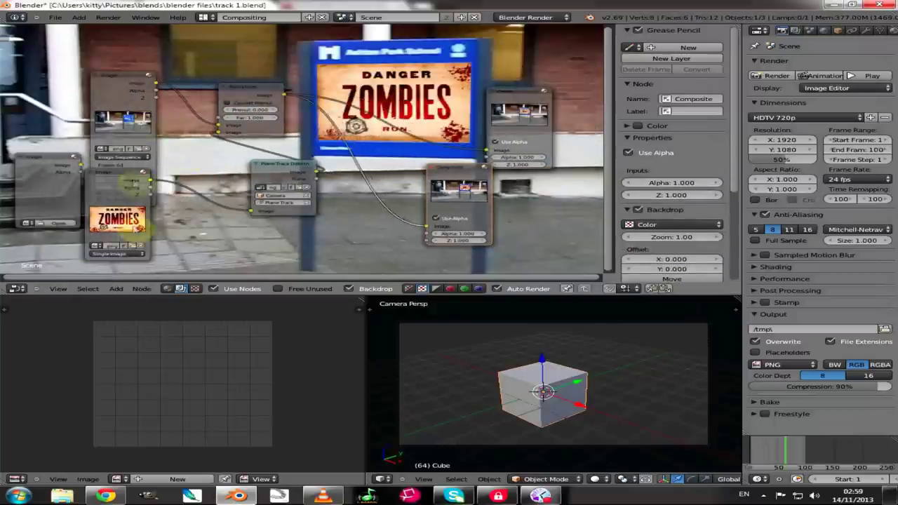
left_click_drag(131, 184, 136, 147)
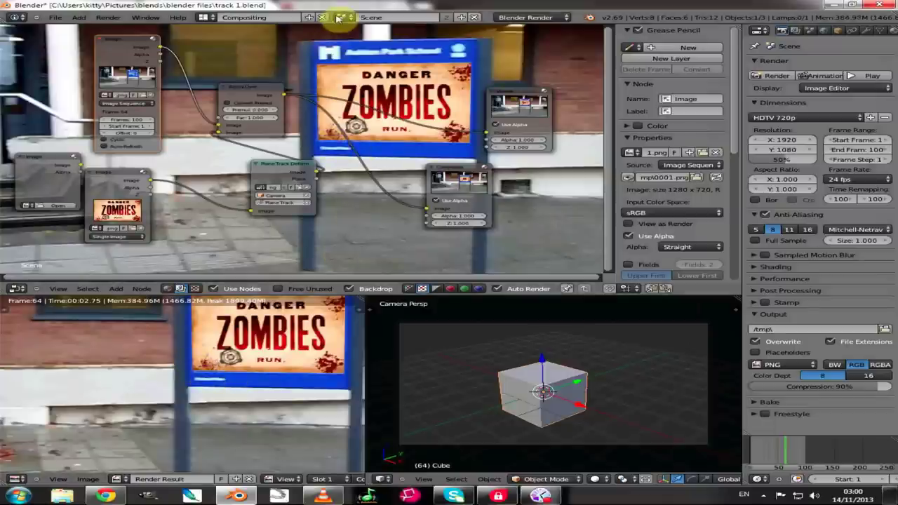
Nudge the plane track's lower-left corner slightly in the Motion Tracking layout and return to the Compositing layout
left_click(208, 21)
left_click(225, 121)
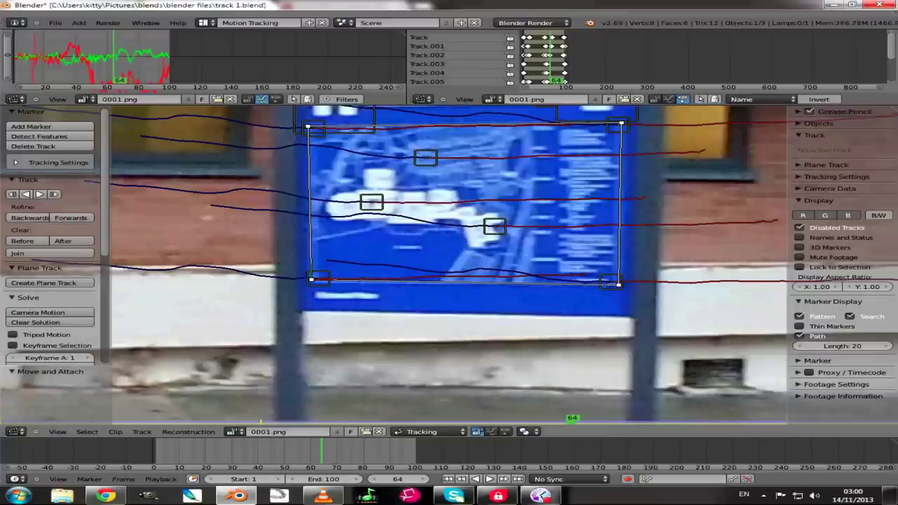
left_click_drag(311, 281, 312, 283)
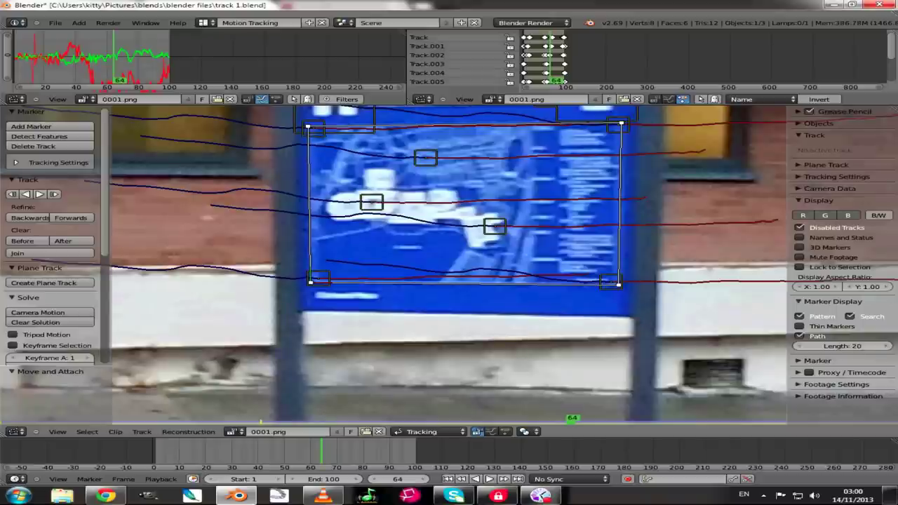
left_click(202, 23)
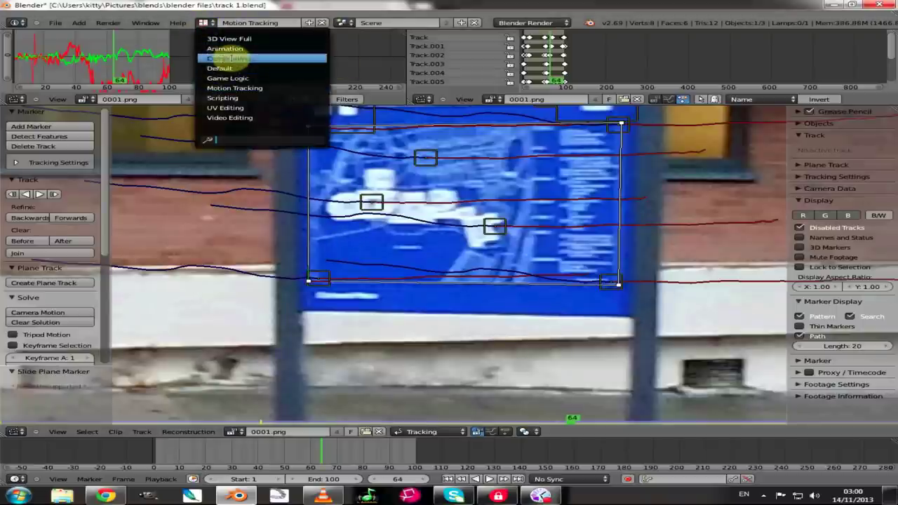
left_click(235, 60)
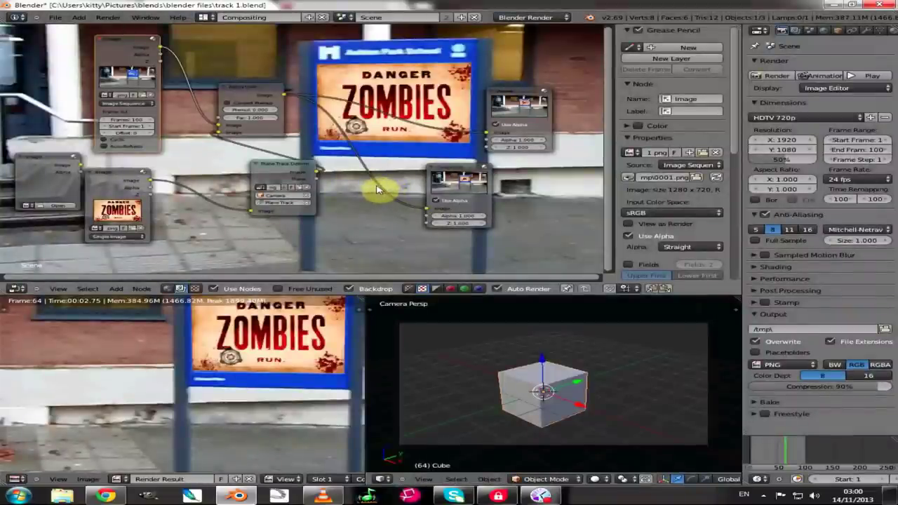
Render frame 64 again with the adjusted plane track
key("F12")
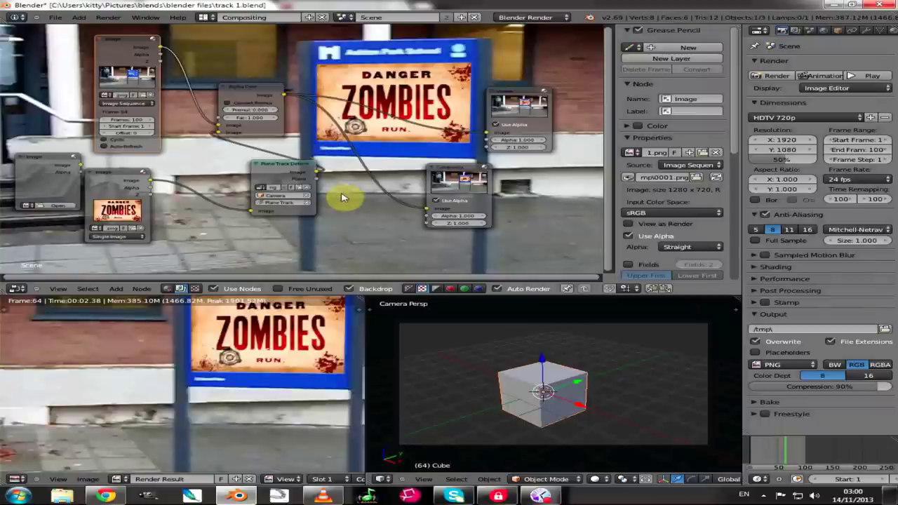
scroll(342, 198, "up", 2)
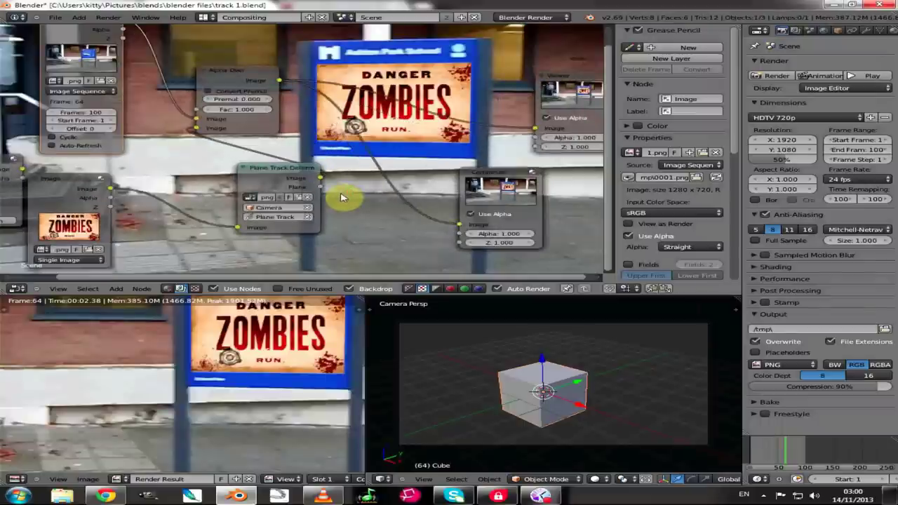
scroll(343, 197, "down", 1)
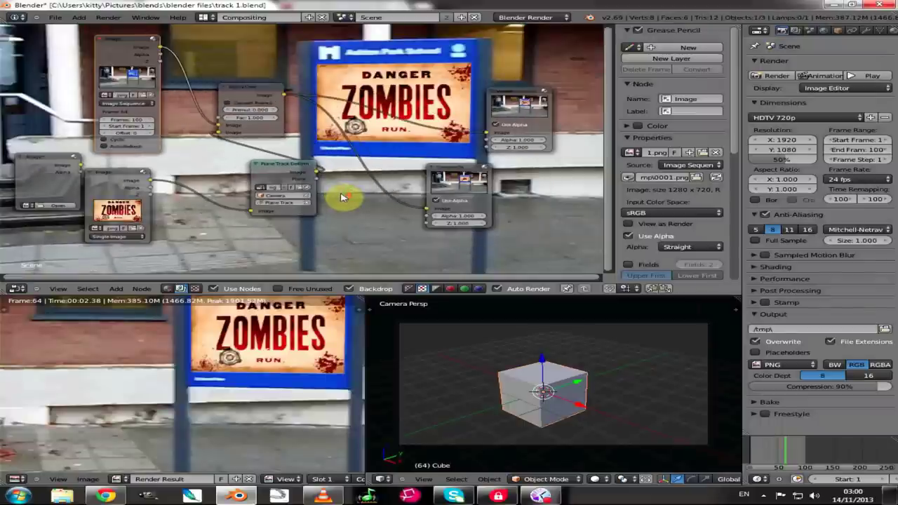
Move the timeline to around frame 74 to check the sign replacement in the composite
left_click(792, 455)
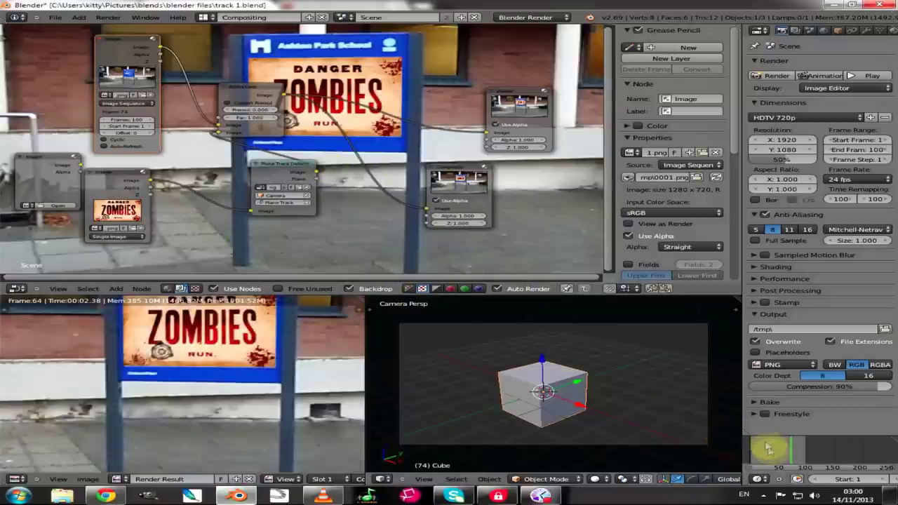
scroll(841, 475, "down", 3)
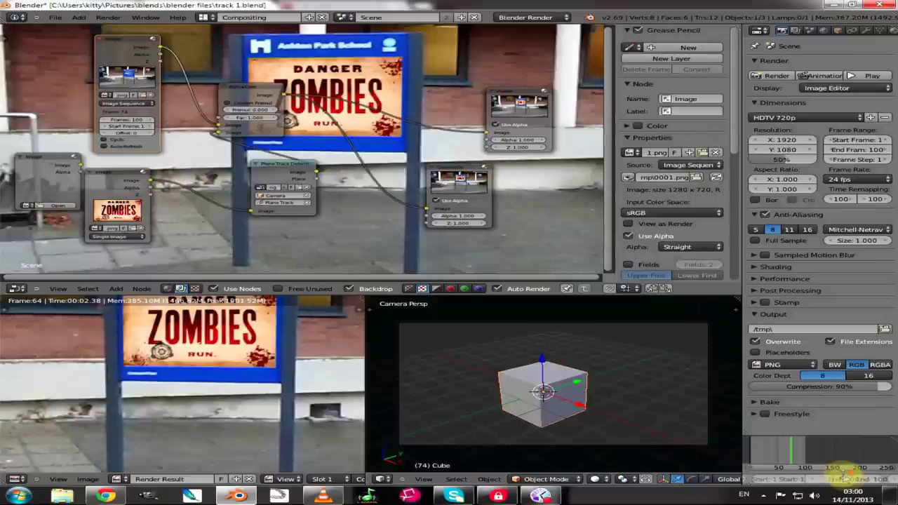
left_click(887, 480)
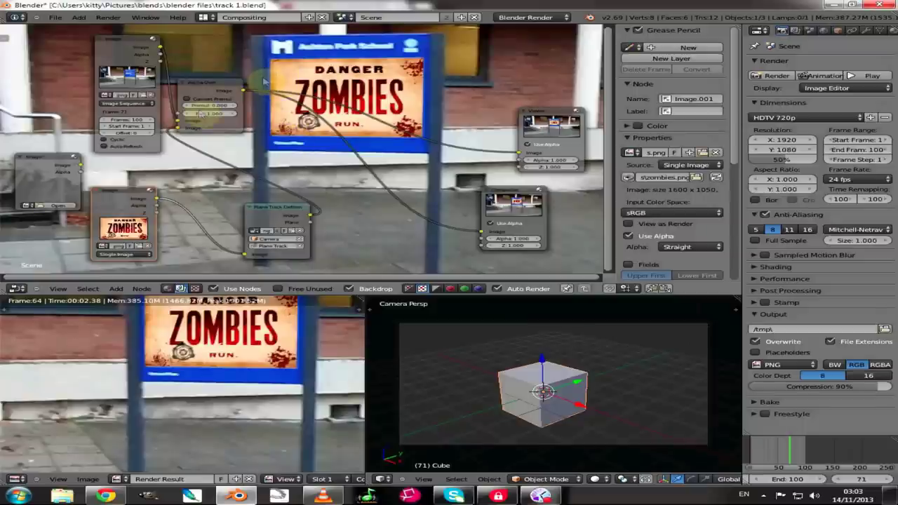
Load zombies_mask.png from the image textures\signs folder into the empty Image node and preview it through the Viewer
left_click(41, 209)
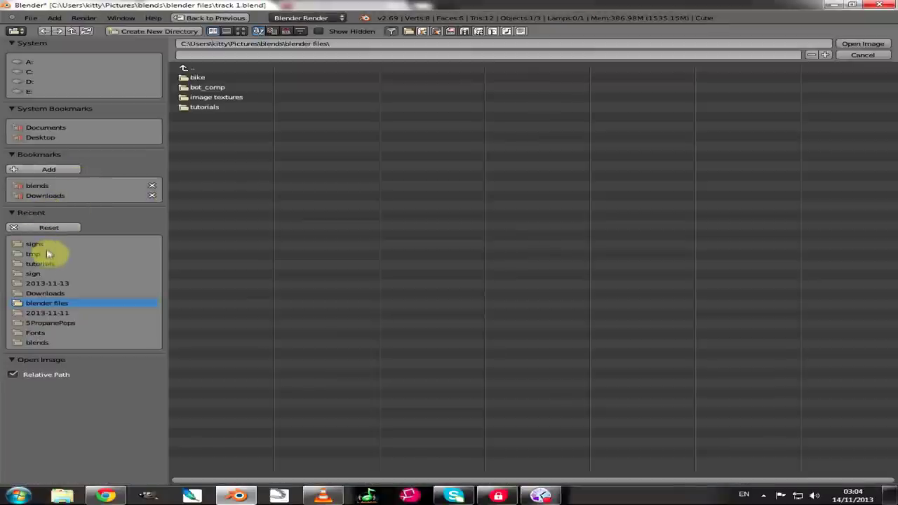
left_click(216, 96)
left_click(201, 150)
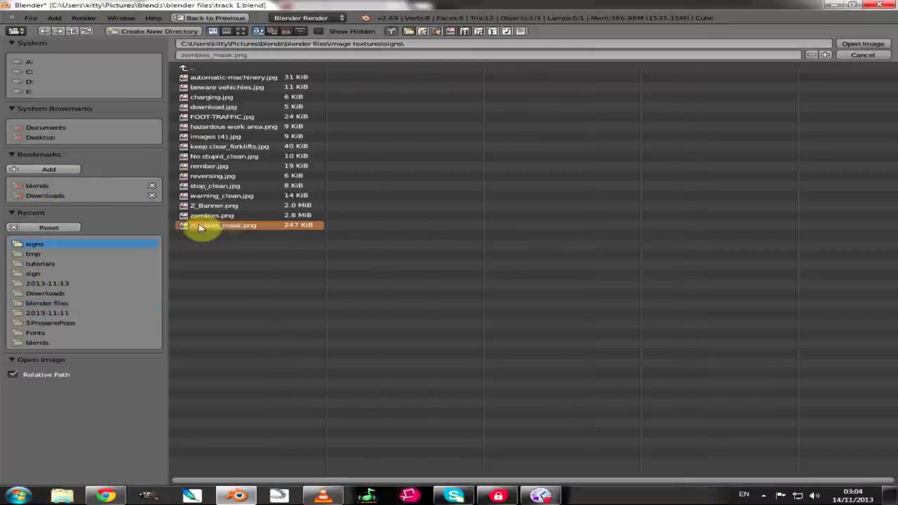
left_click(223, 225)
left_click(861, 46)
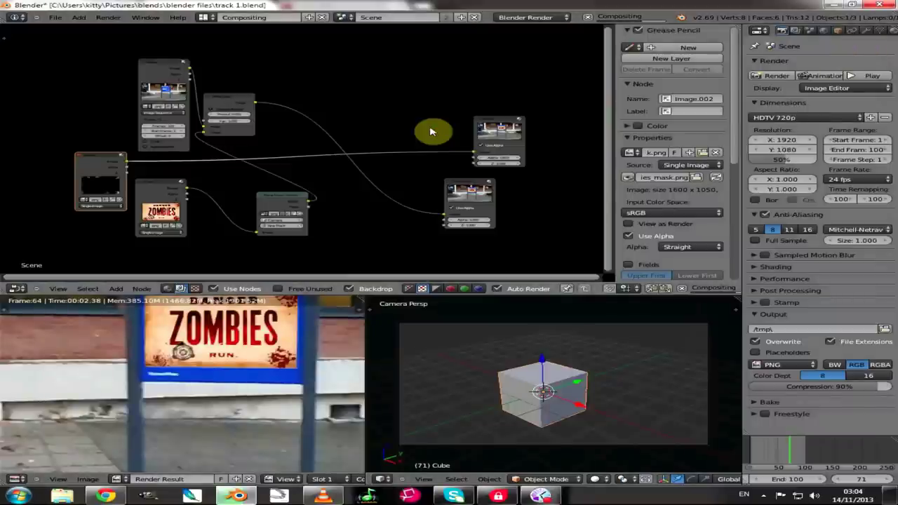
scroll(412, 125, "up", 1)
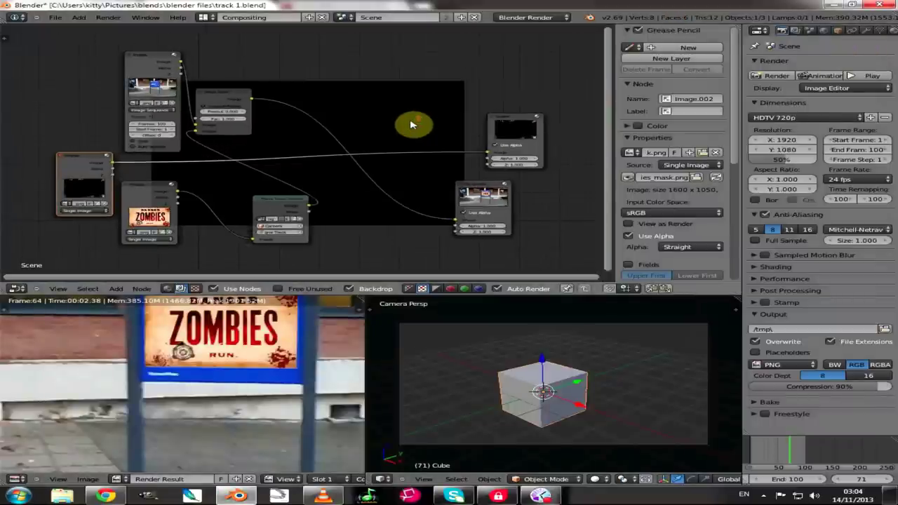
scroll(412, 125, "up", 1)
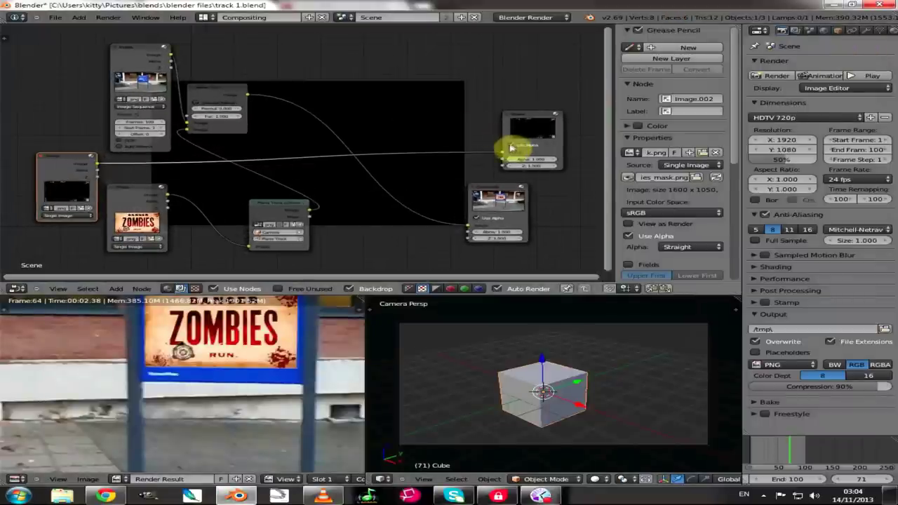
left_click(513, 145)
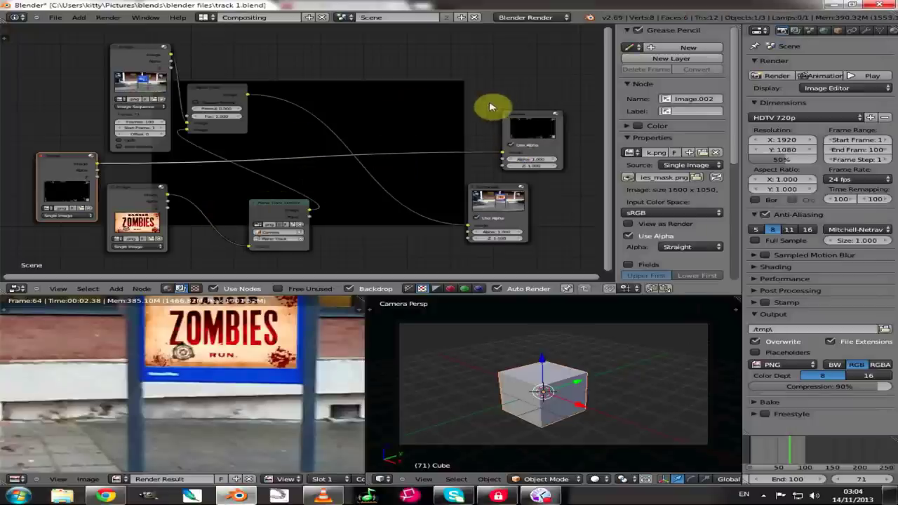
Inspect the mask's Image node up close and arrange it directly above the zombies Image node
scroll(490, 107, "up", 1)
left_click_drag(43, 164, 372, 127)
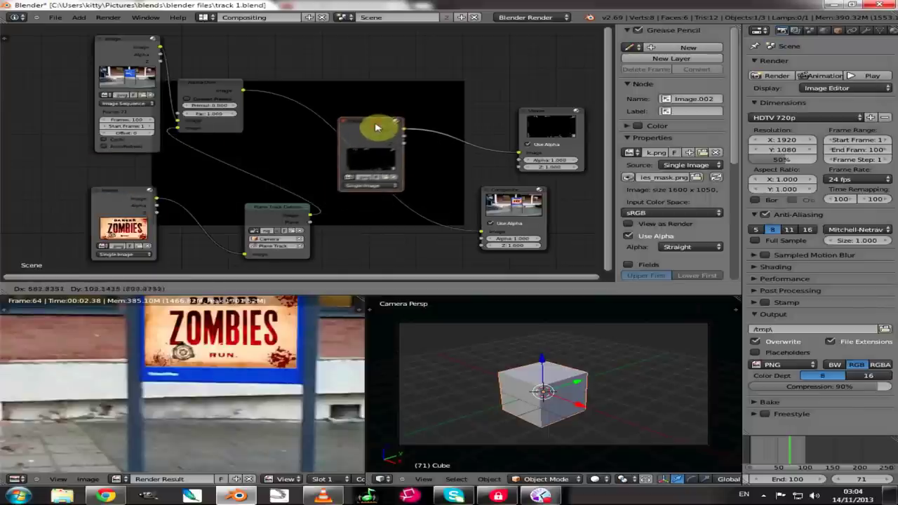
scroll(379, 150, "up", 6)
key("KP_Decimal")
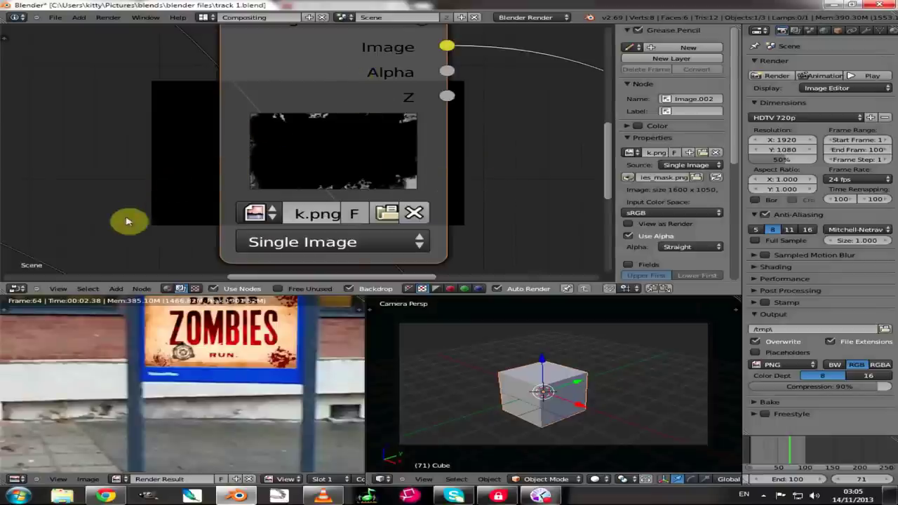
scroll(126, 222, "down", 1)
scroll(126, 222, "down", 2)
left_click_drag(124, 245, 129, 126)
key("Home")
Duplicate the Alpha Over node and insert the copy between the zombies Image node and Plane Track Deform
left_click(341, 68)
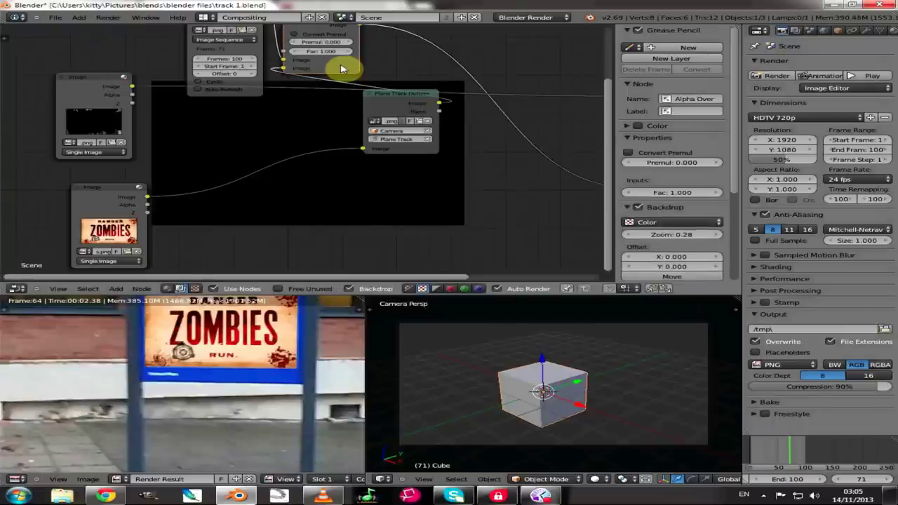
key("shift+d")
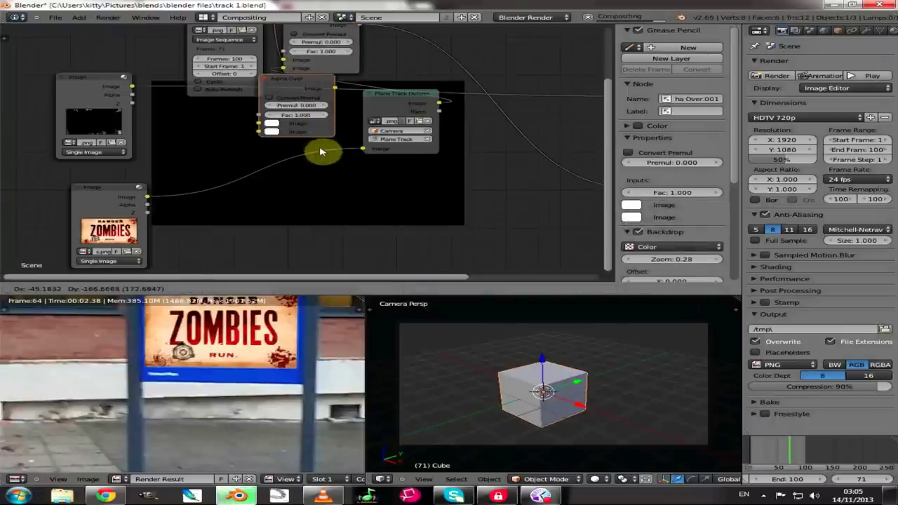
left_click(321, 161)
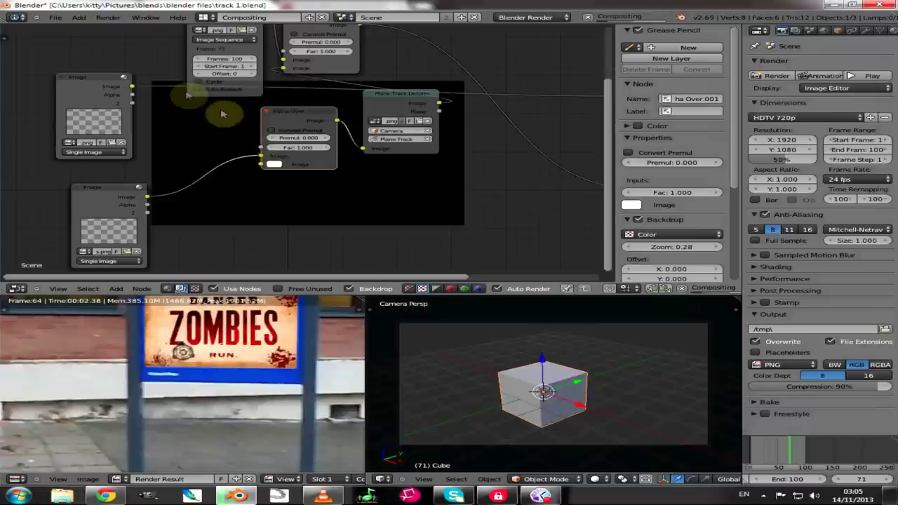
Connect the mask's Image output to the second Alpha Over's lower Image input and space out that node and Plane Track Deform
left_click_drag(133, 89, 263, 164)
left_click_drag(299, 118, 280, 164)
left_click_drag(375, 95, 356, 109)
scroll(522, 134, "down", 1)
scroll(522, 134, "down", 2)
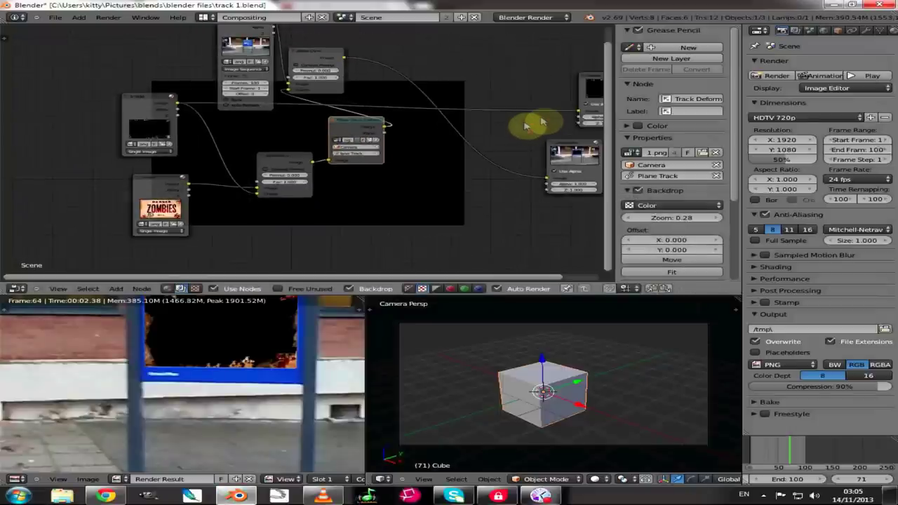
Link the original Alpha Over's Image output to the Viewer and move Plane Track Deform away from the second Alpha Over
mouse_move(582, 114)
left_mouse_down()
mouse_move(523, 118)
mouse_move(386, 64)
mouse_move(355, 61)
mouse_move(579, 115)
left_mouse_up()
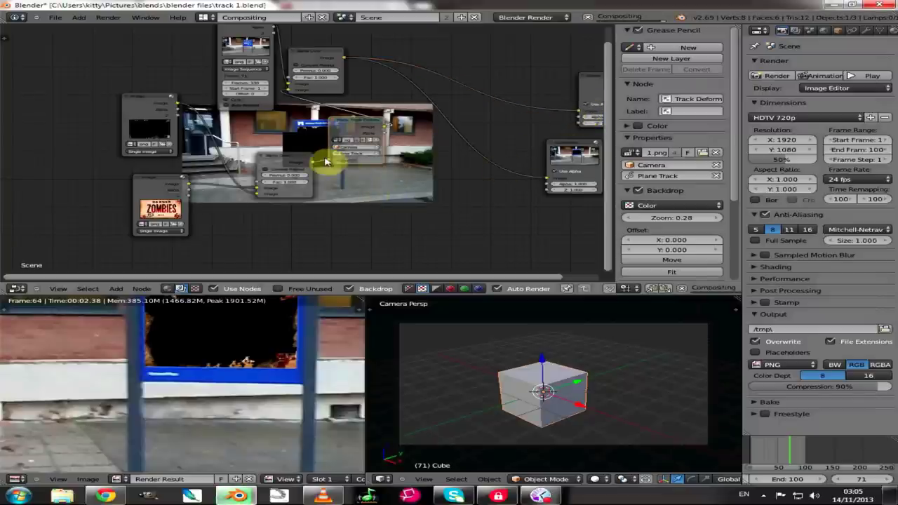
scroll(321, 175, "up", 2)
left_click_drag(365, 148, 456, 141)
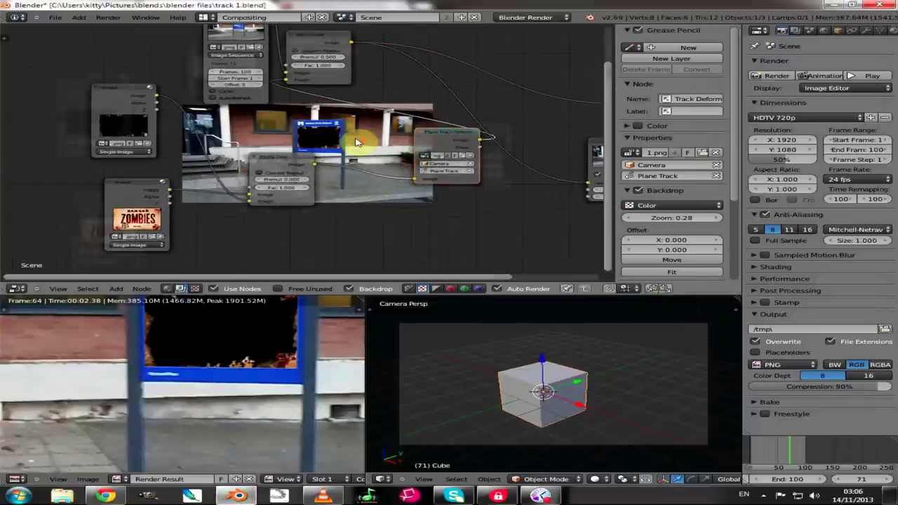
scroll(355, 142, "up", 2)
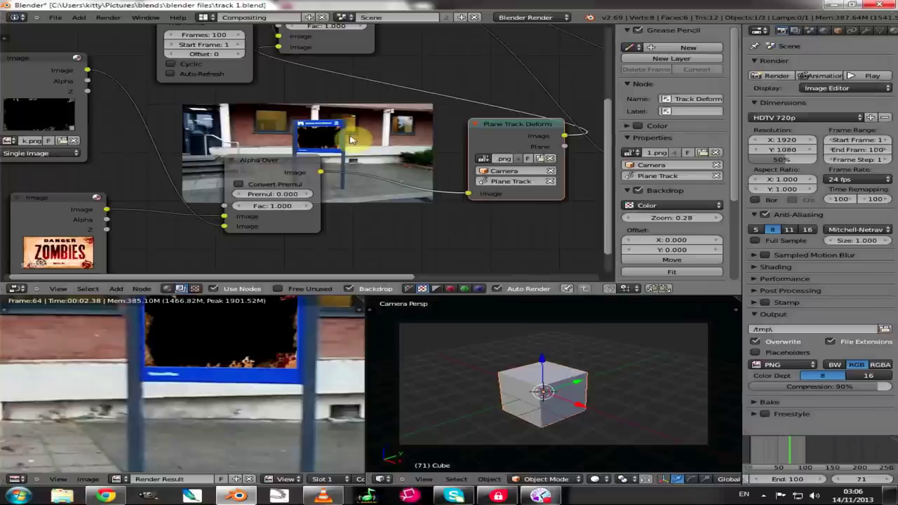
Enlarge the composite backdrop and examine how the masked image sits on the school sign
key("v")
key("v")
key("v")
key("v")
key("v")
key("v")
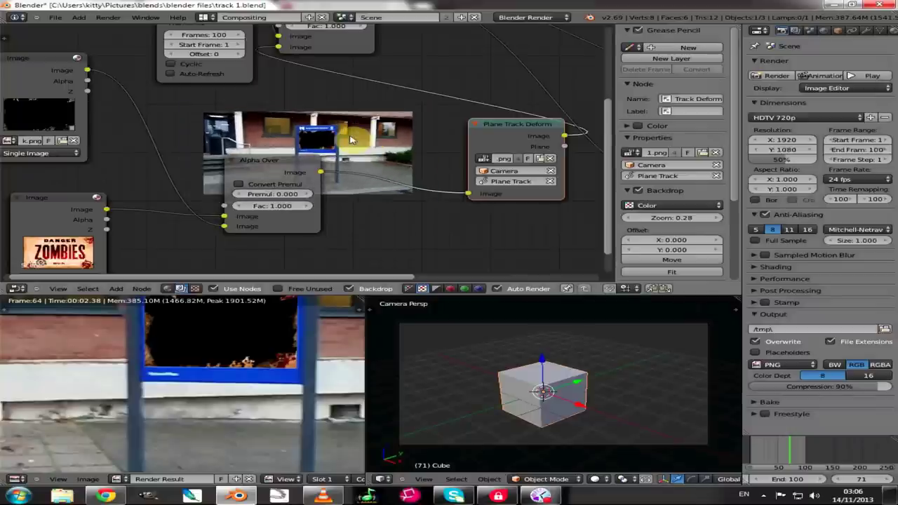
key("alt+v")
key("alt+v")
key("alt+v")
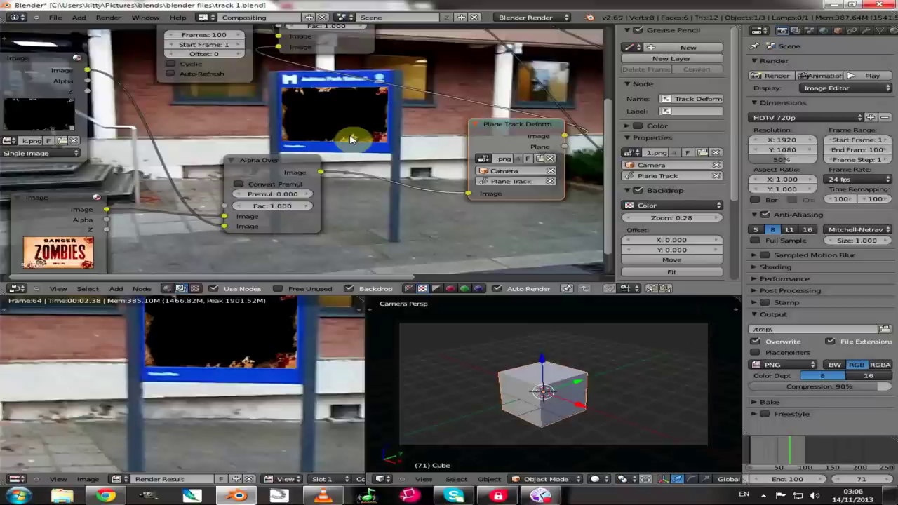
middle_click_drag(352, 129, 311, 156)
scroll(405, 98, "down", 1)
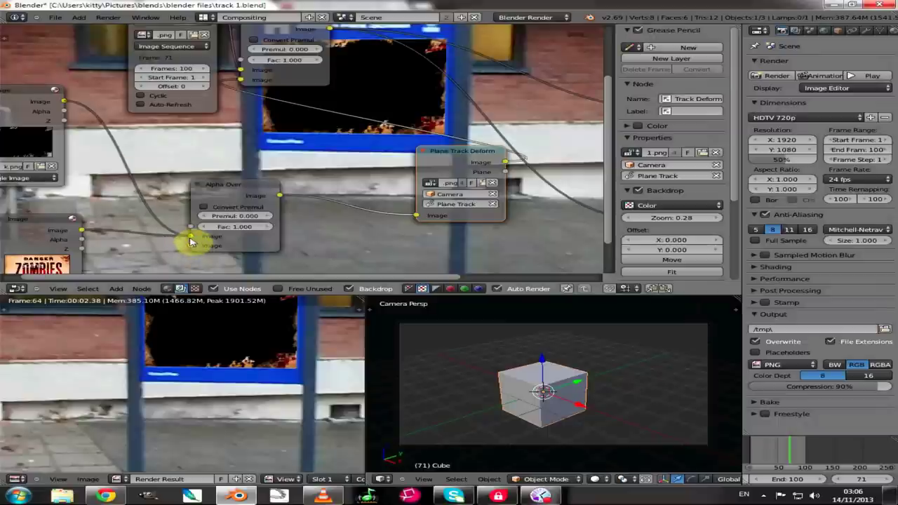
Set up the second Alpha Over with the zombies image in the lower Image input, Convert Premul enabled and the mask's Alpha driving Fac
left_click_drag(189, 240, 190, 241)
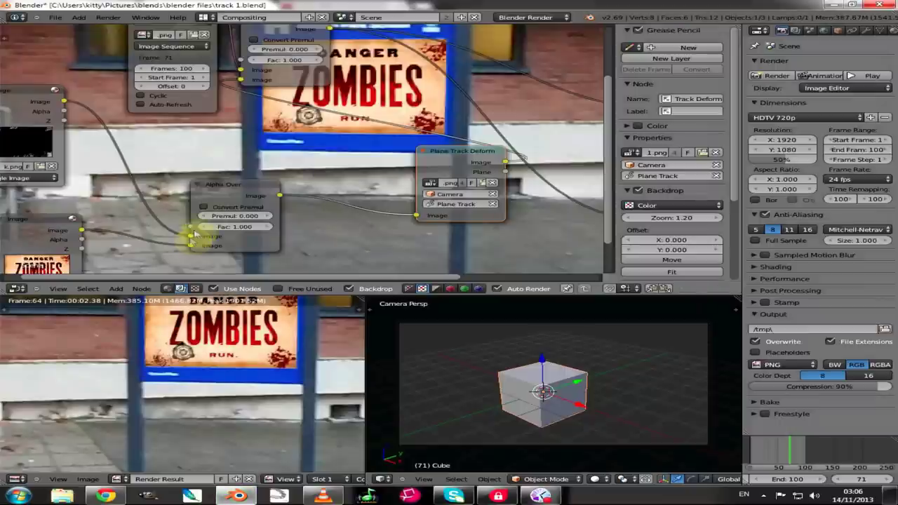
left_click(205, 207)
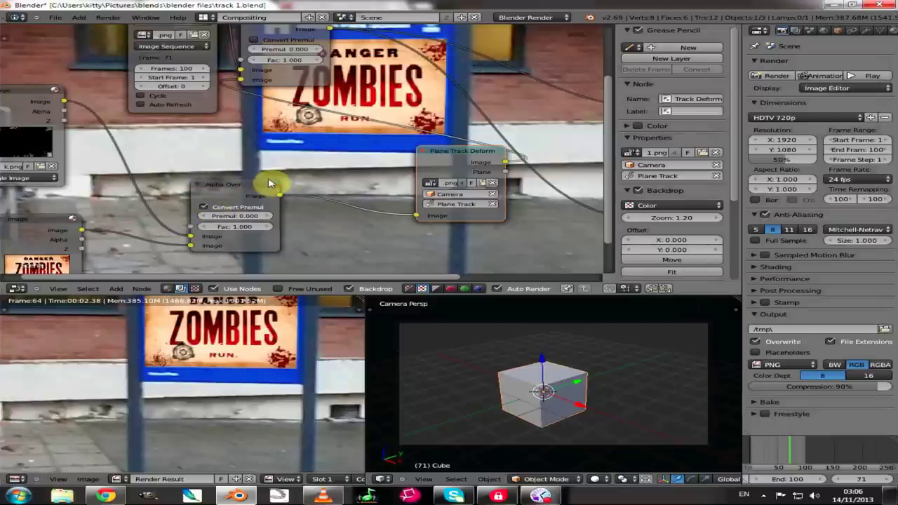
scroll(133, 125, "down", 2)
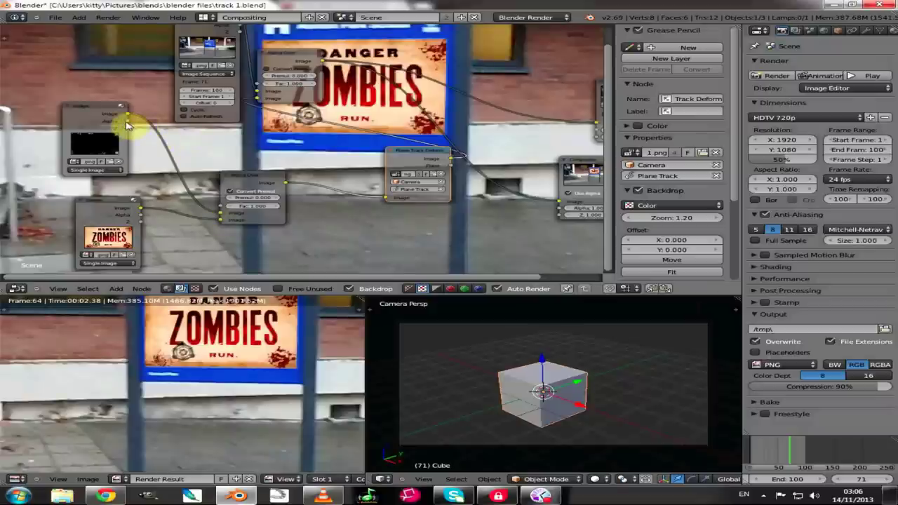
left_click_drag(128, 123, 222, 213)
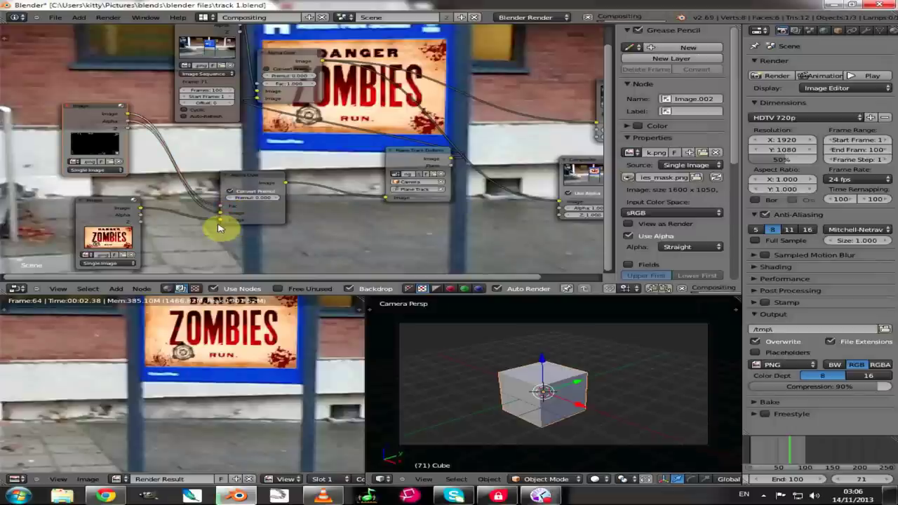
Spread the image, Alpha Over and Plane Track Deform nodes apart, leaving free space after the mask and zombies images
left_click_drag(221, 36, 101, 43)
left_click_drag(273, 60, 166, 100)
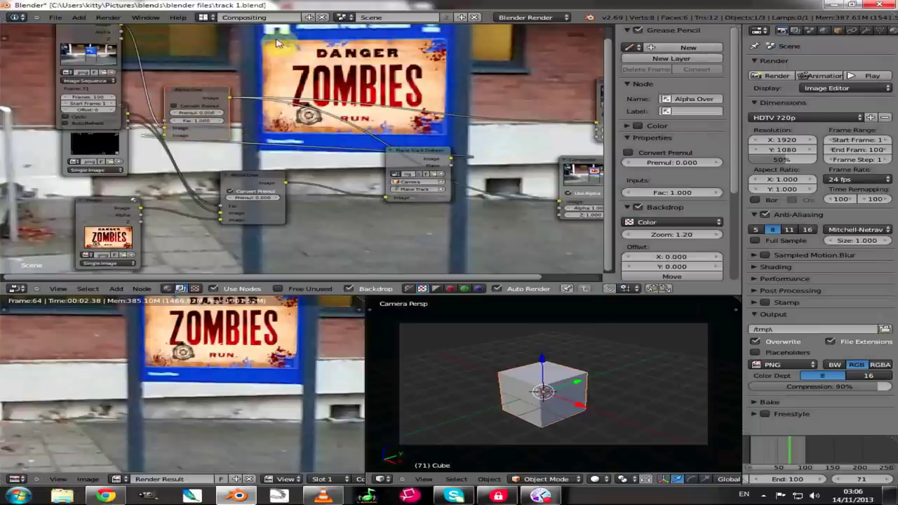
key("Home")
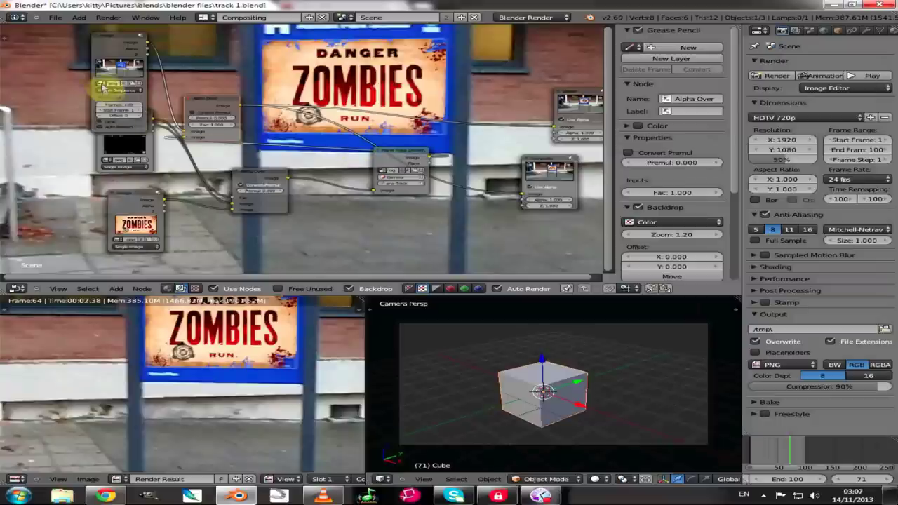
left_click_drag(101, 35, 32, 31)
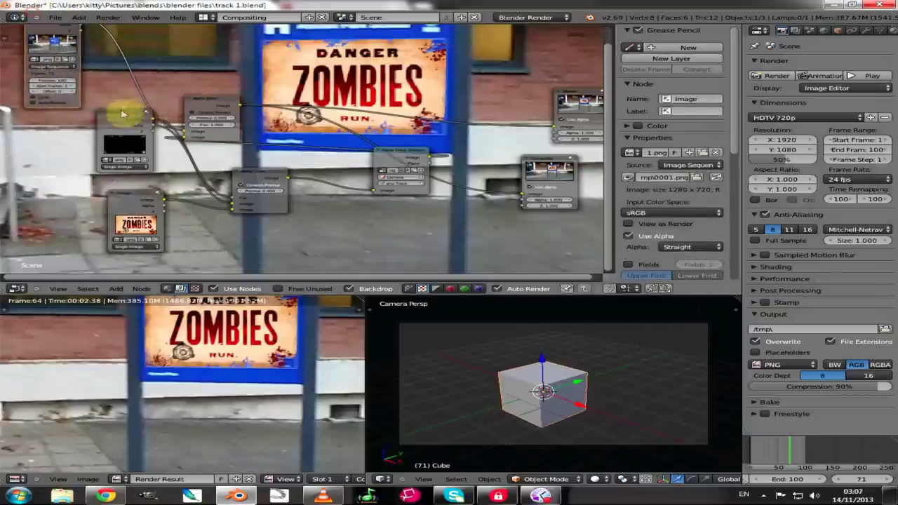
left_click_drag(123, 115, 62, 141)
left_click_drag(181, 98, 134, 56)
left_click_drag(411, 165, 473, 158)
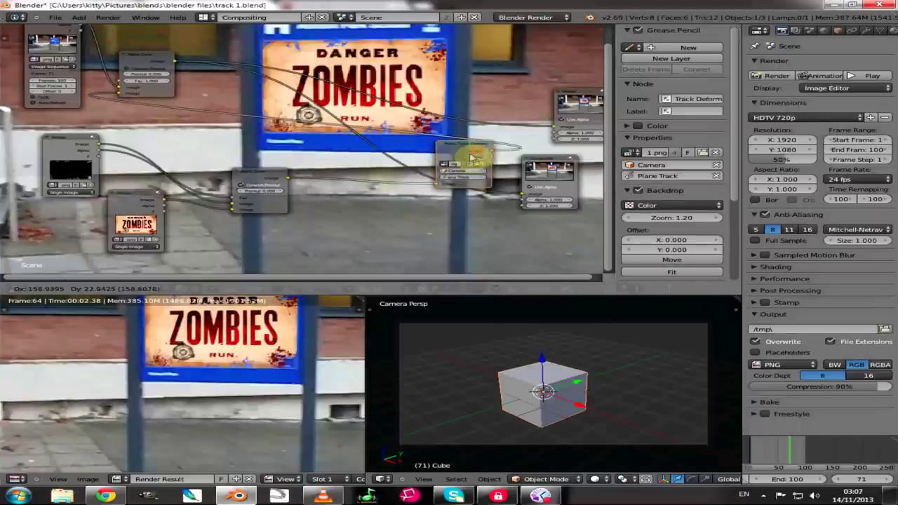
left_click_drag(270, 180, 408, 170)
scroll(370, 80, "down", 1)
left_click_drag(151, 208, 97, 216)
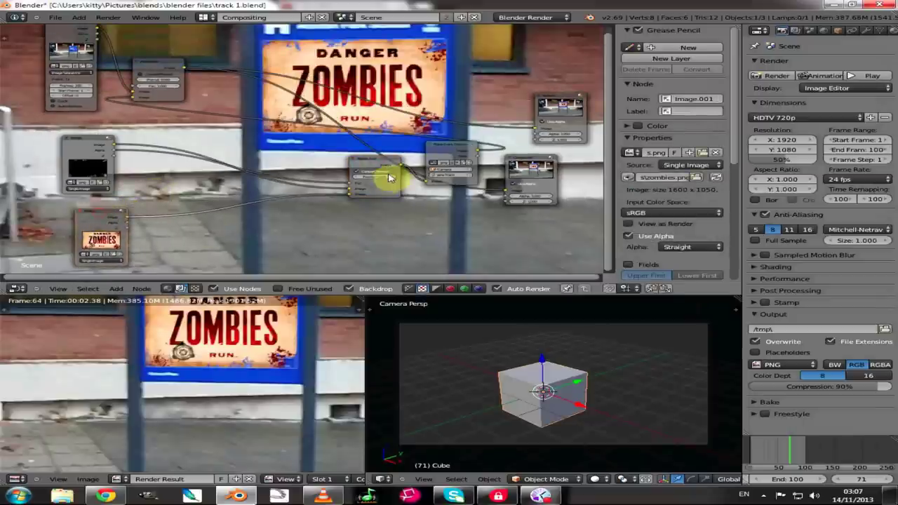
Insert a Blur filter node between the zombies Image node and the second Alpha Over, using the Fast Gaussian type
key("shift+a")
mouse_move(366, 210)
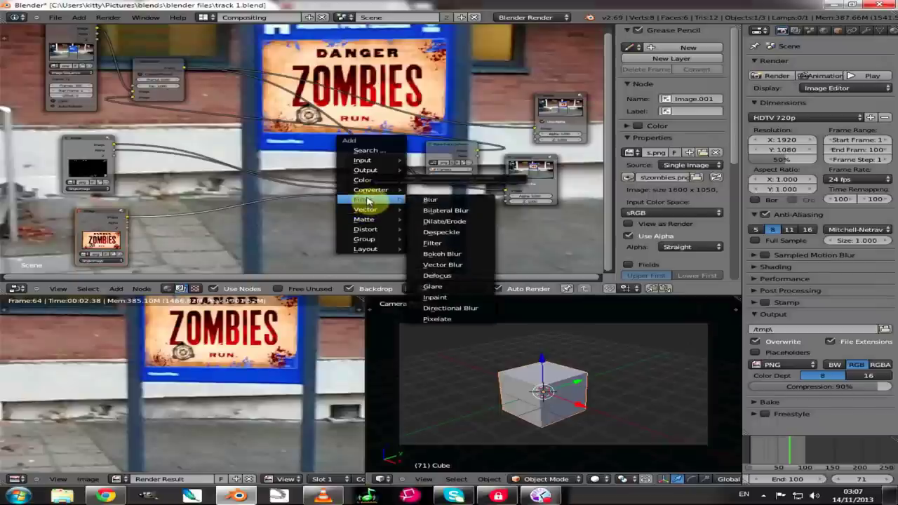
left_click(433, 202)
left_click(173, 165)
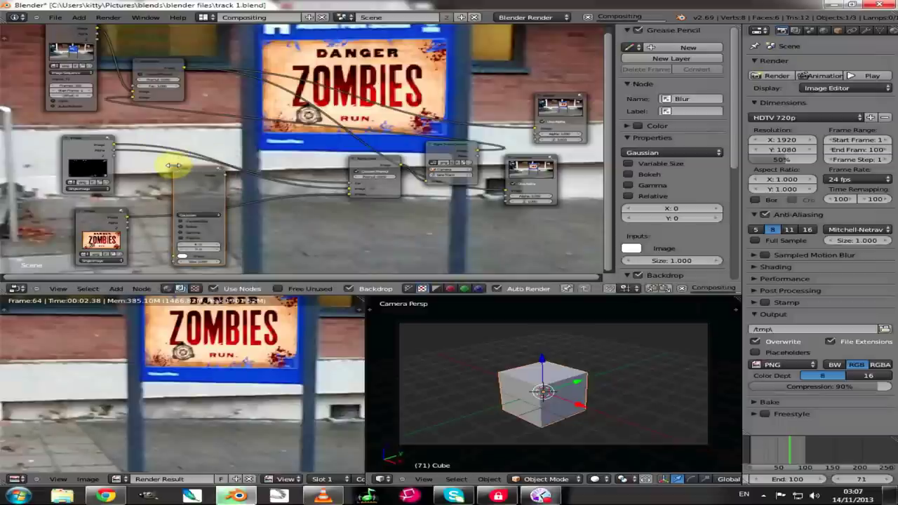
left_click_drag(200, 184, 209, 192)
left_click(217, 227)
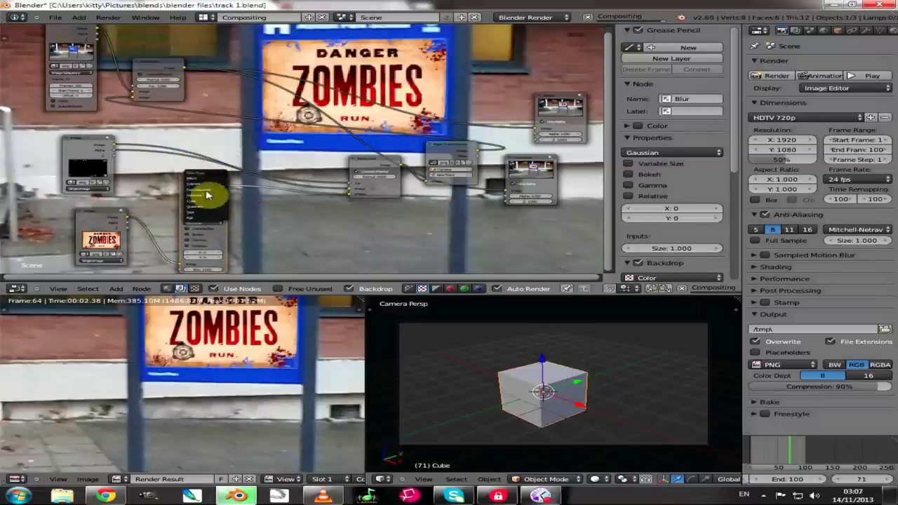
left_click(207, 194)
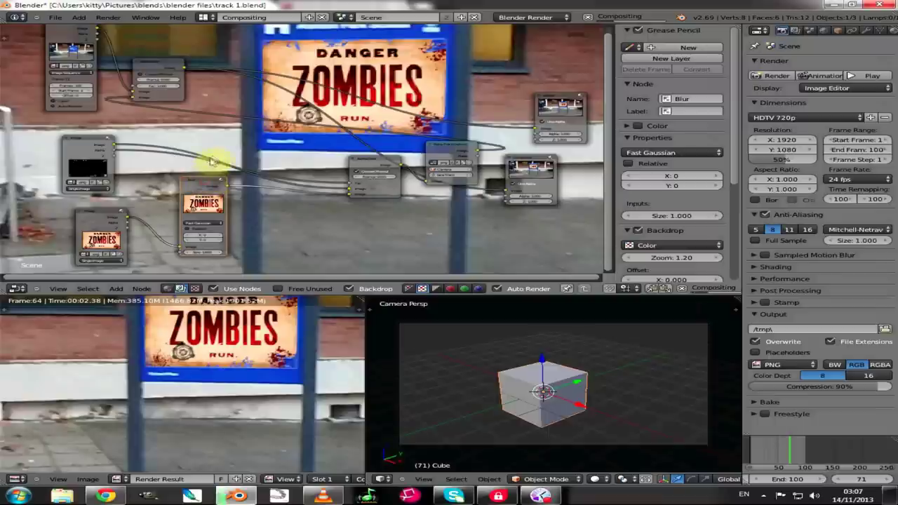
Move the Blur node closer to the second Alpha Over, placing it above and before that node in the composite tree
key("g")
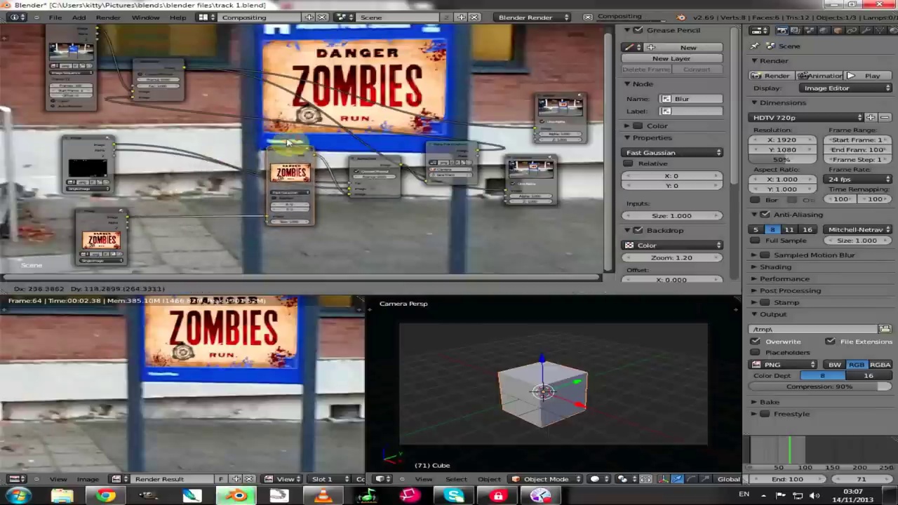
left_click(287, 153)
scroll(302, 171, "up", 4)
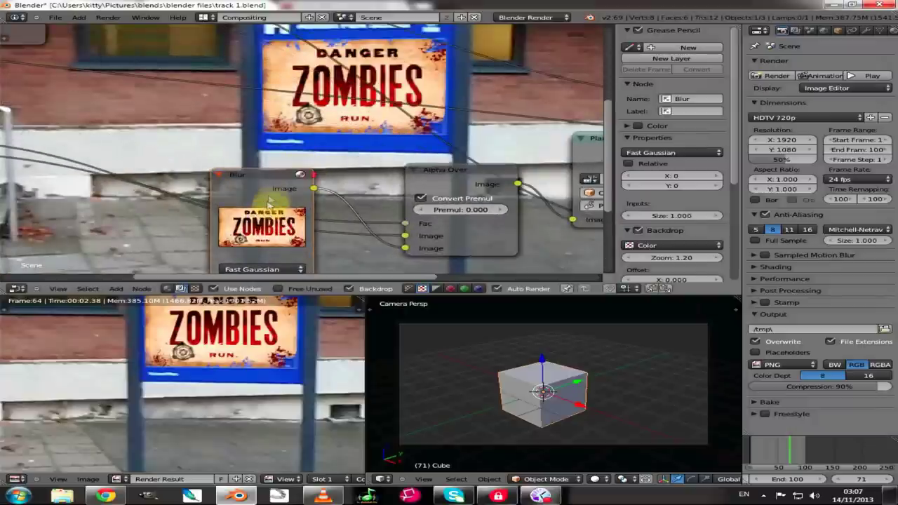
left_click_drag(245, 168, 201, 91)
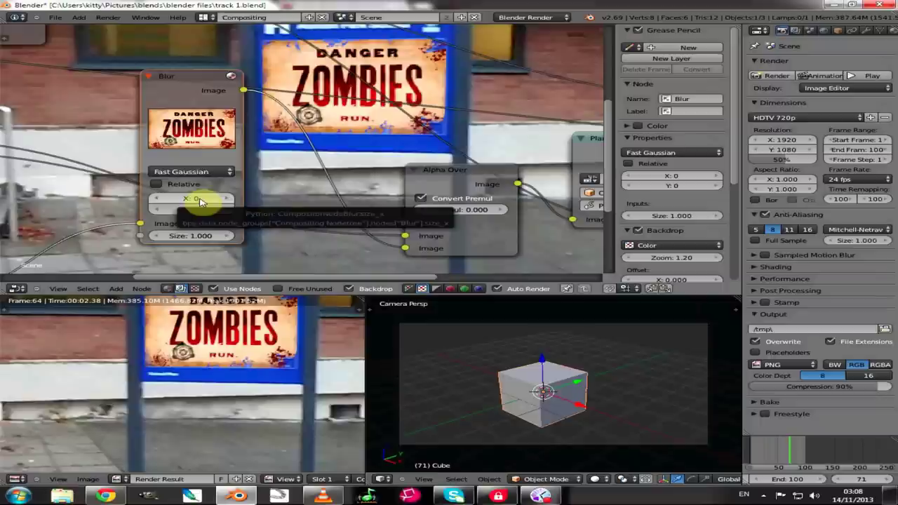
Set the Blur node's X and Y blur amounts to 10 with the Fast Gaussian type
left_click(196, 200)
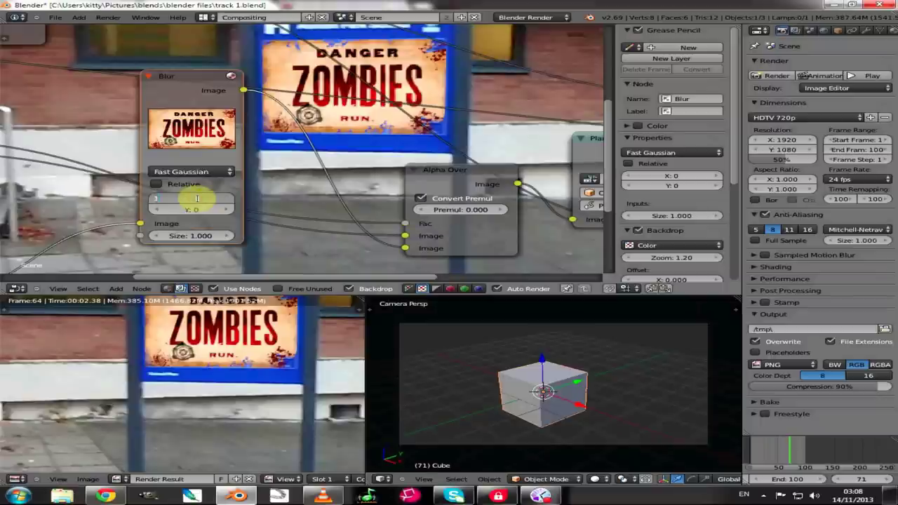
type("10")
key("Return")
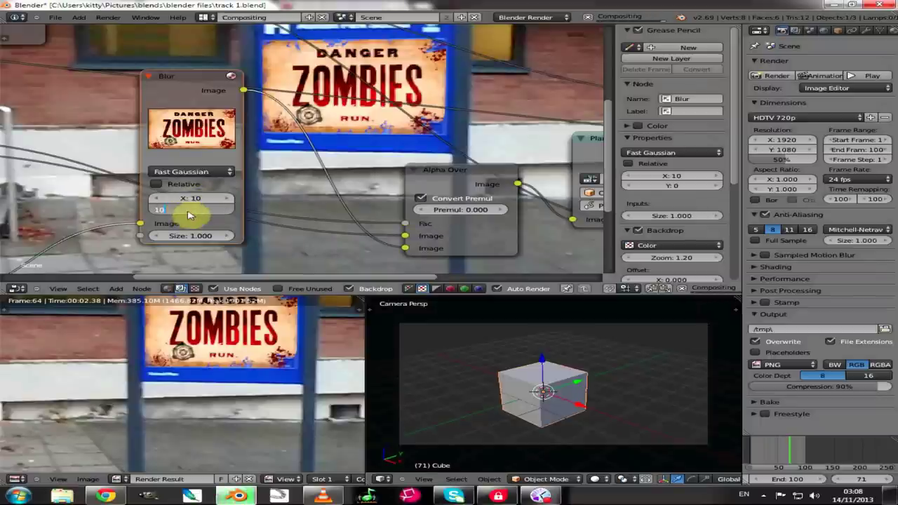
key("Return")
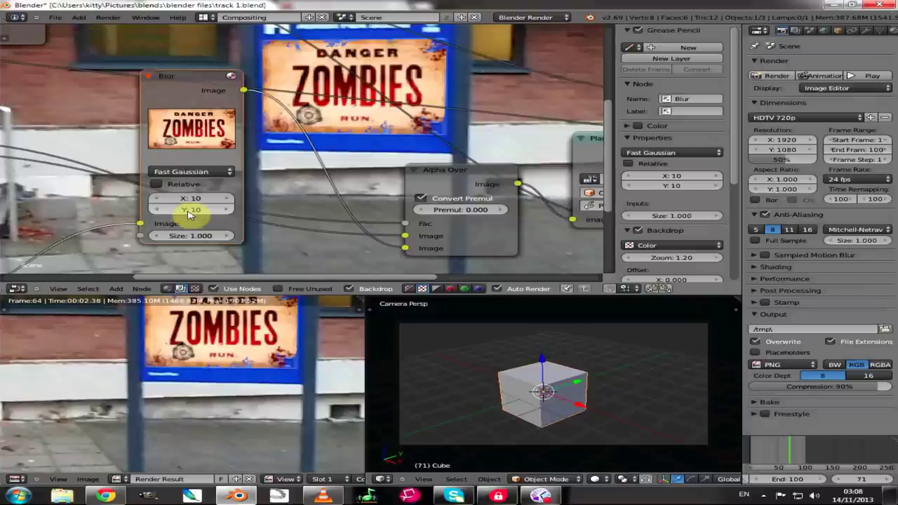
Increase the blur on the zombies image by setting the Blur node's X and Y to 15
middle_click_drag(337, 84, 322, 91)
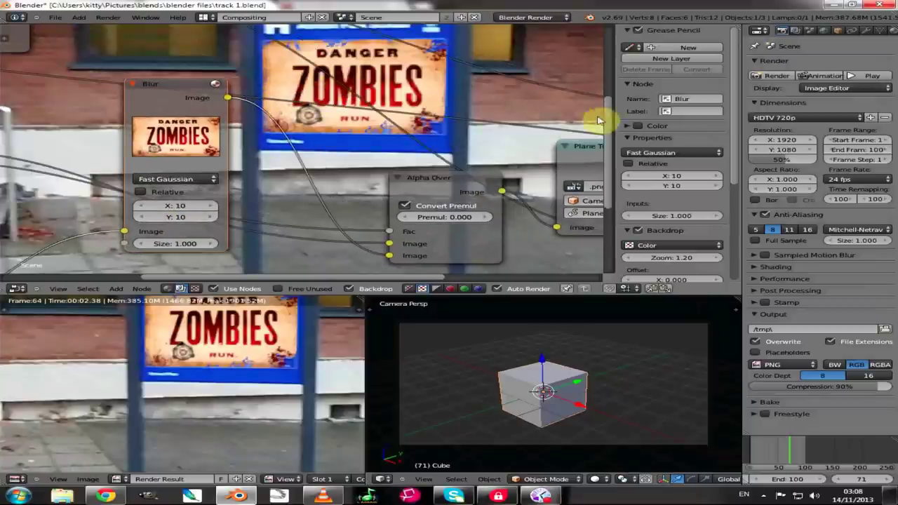
left_click_drag(609, 124, 602, 101)
middle_click_drag(381, 91, 391, 138, "alt")
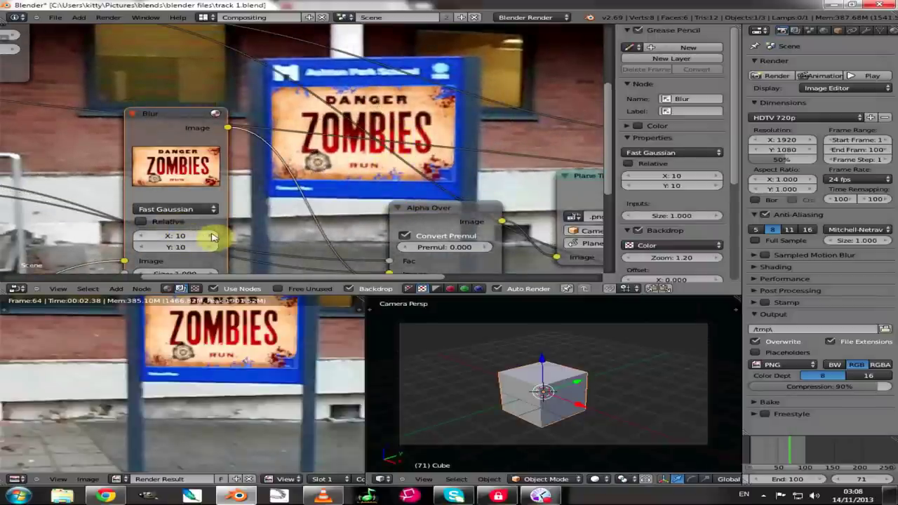
left_click(184, 237)
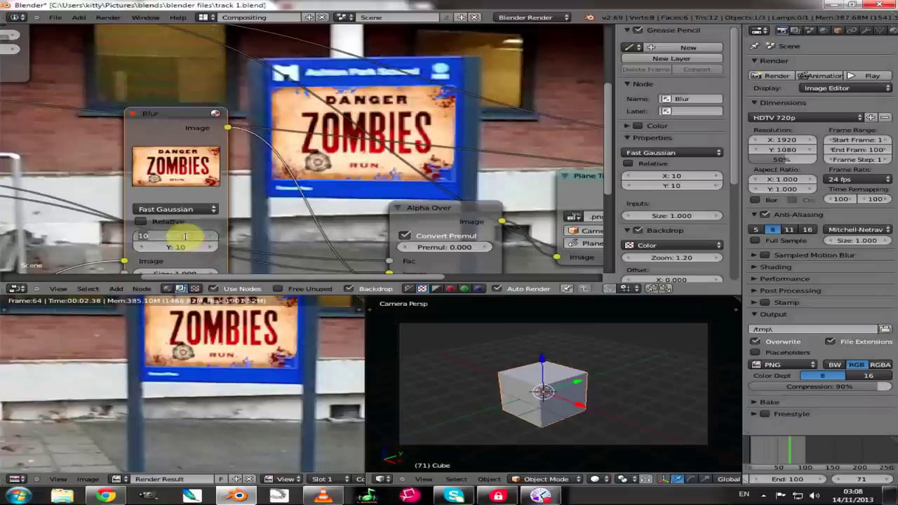
type("15")
key("Return")
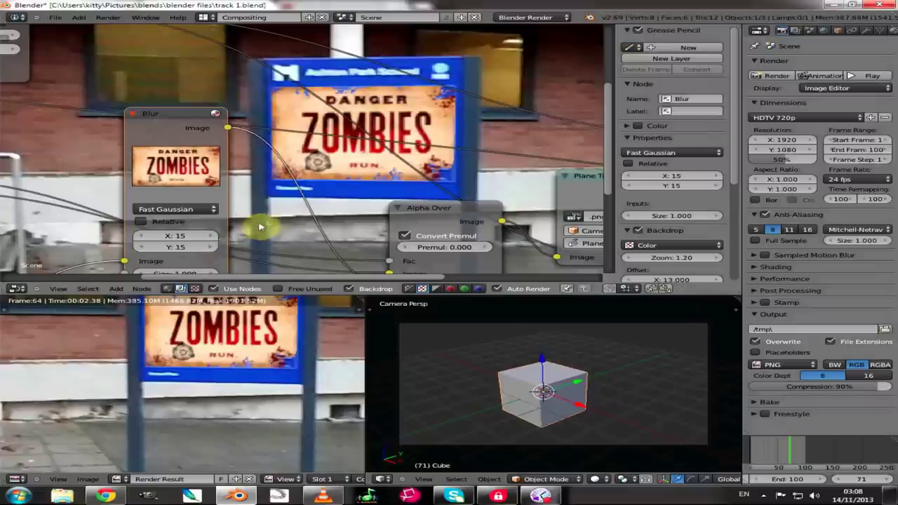
Set the render output file format to H.264 for the finished composite animation
key("Home")
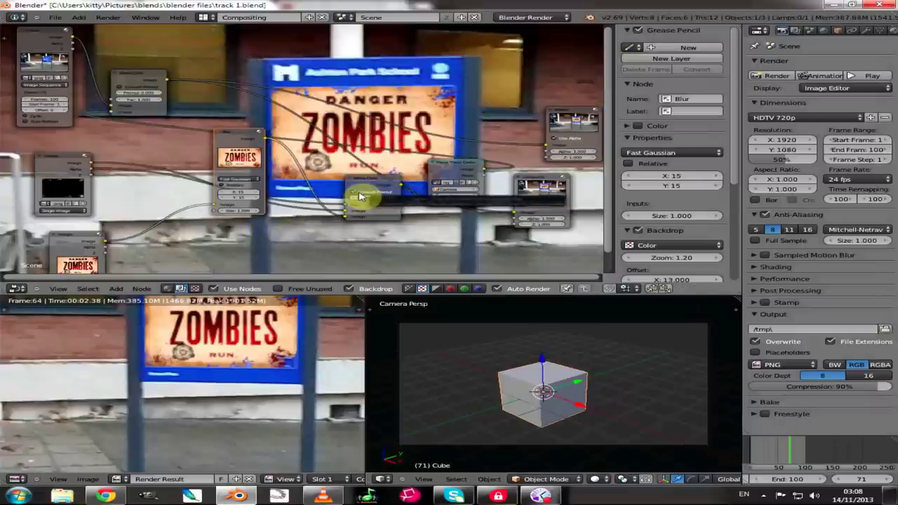
scroll(359, 197, "down", 1)
scroll(358, 197, "down", 2)
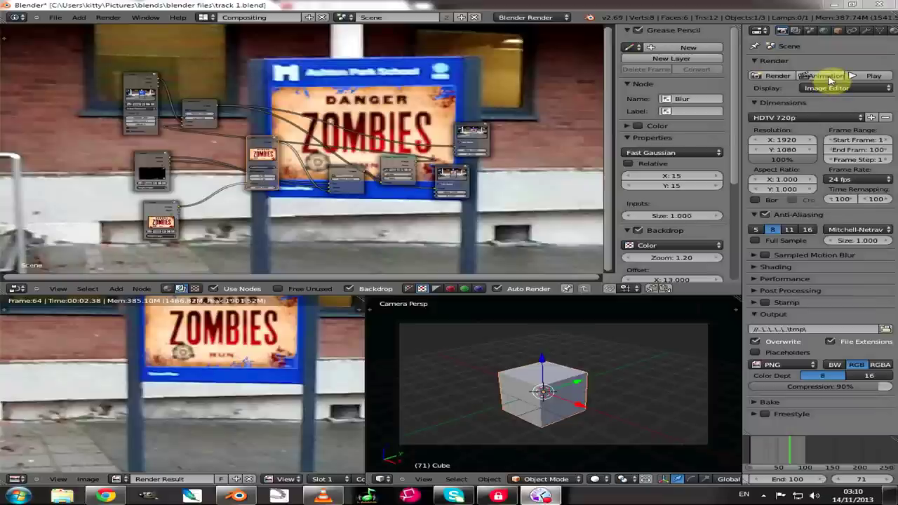
left_click(800, 365)
left_click(738, 324)
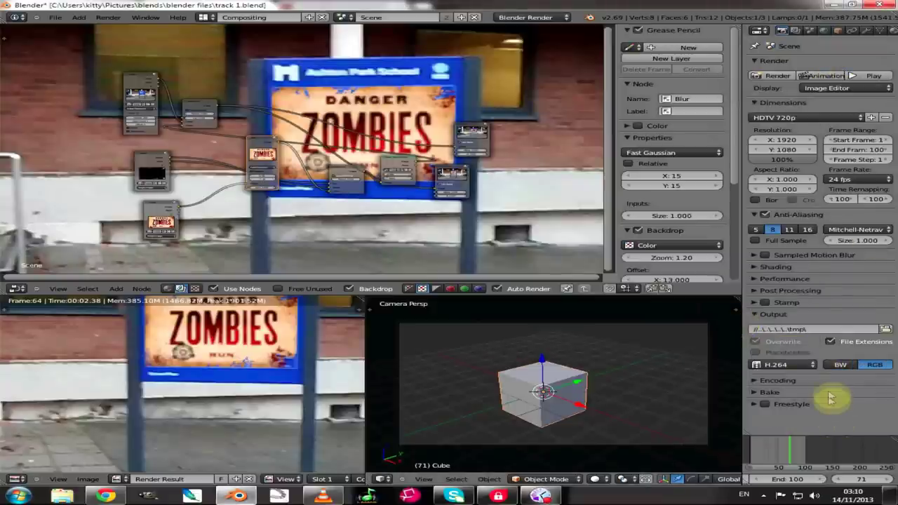